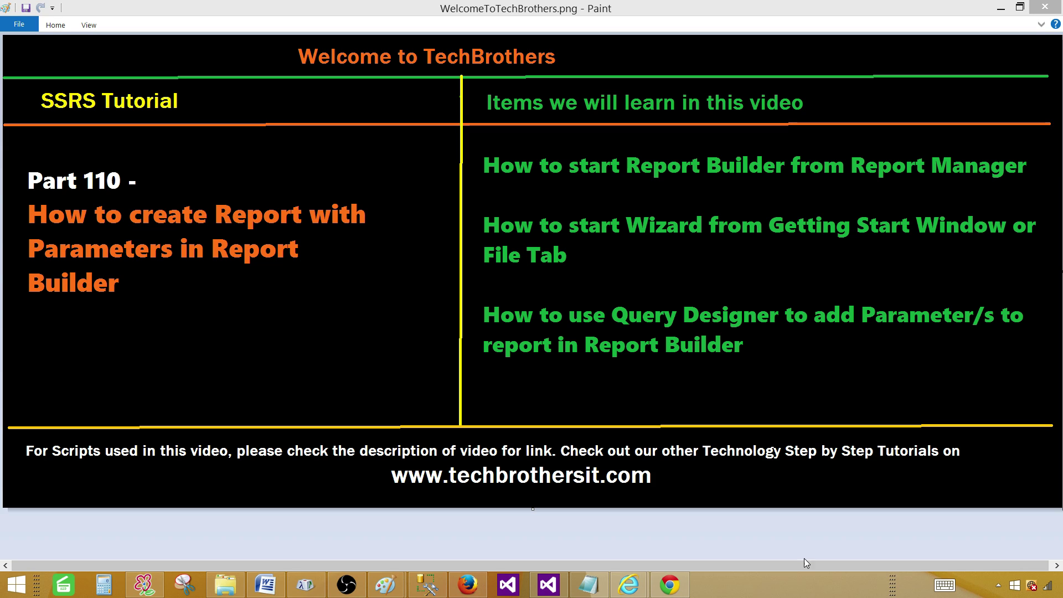
Step: Switch to Report Manager in the browser and launch Report Builder from its Home page
mouse_move(629, 585)
click(682, 520)
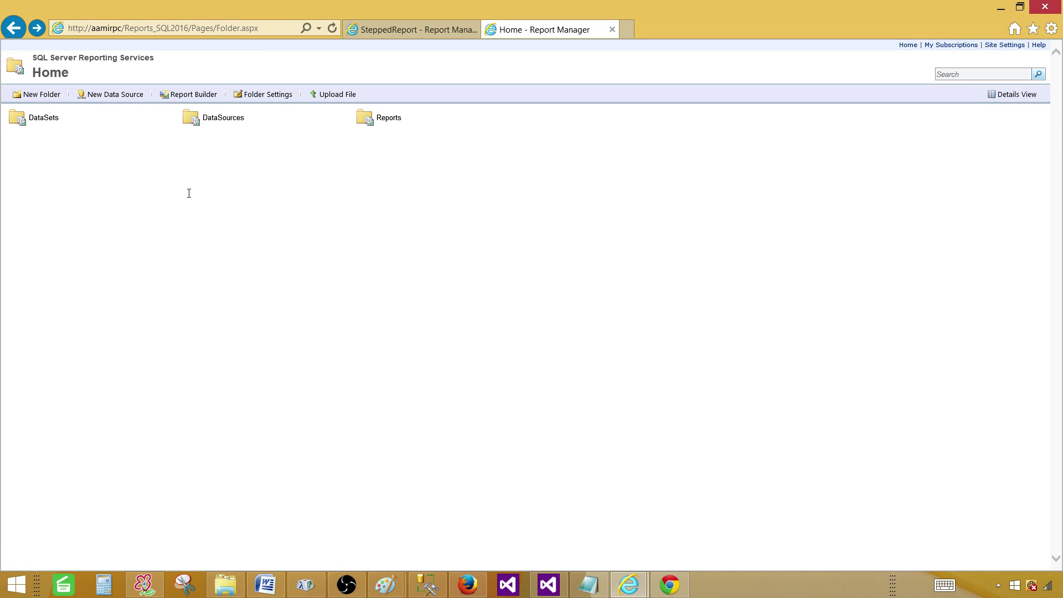
click(191, 98)
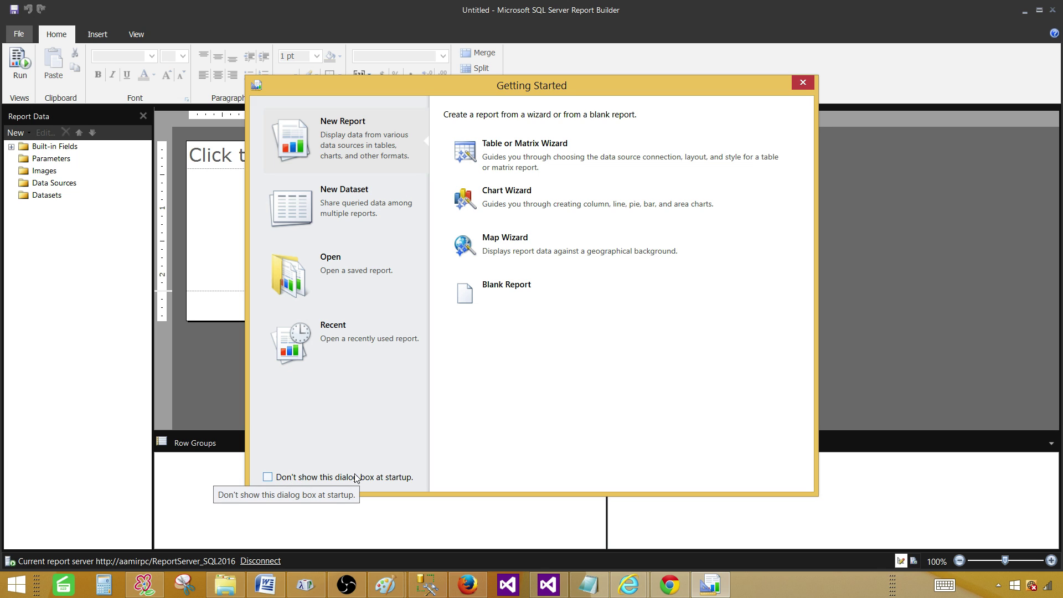
Step: Set the Getting Started dialog not to show at startup and close it
click(267, 477)
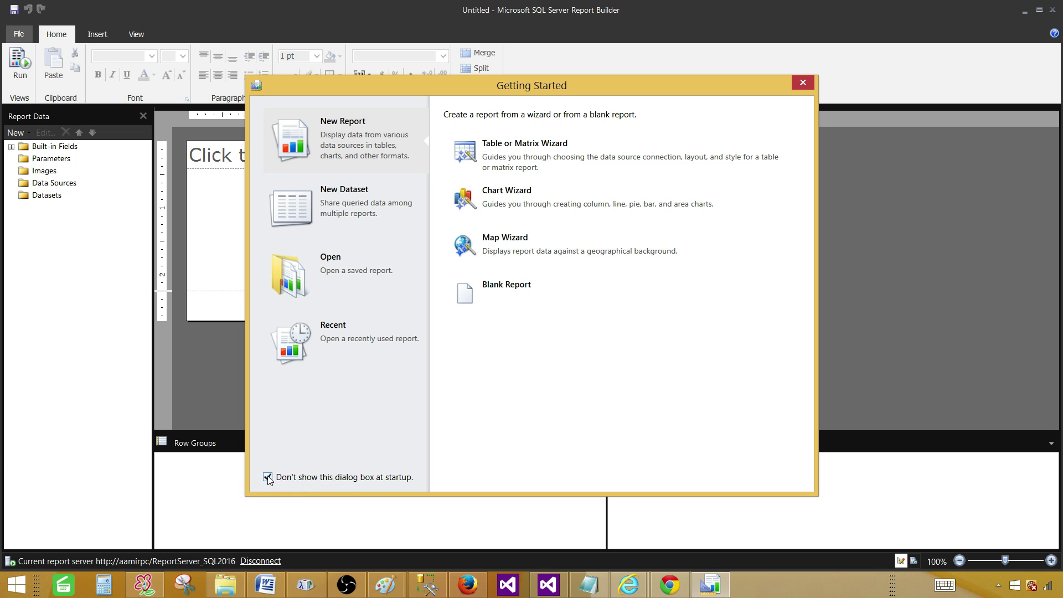
click(803, 84)
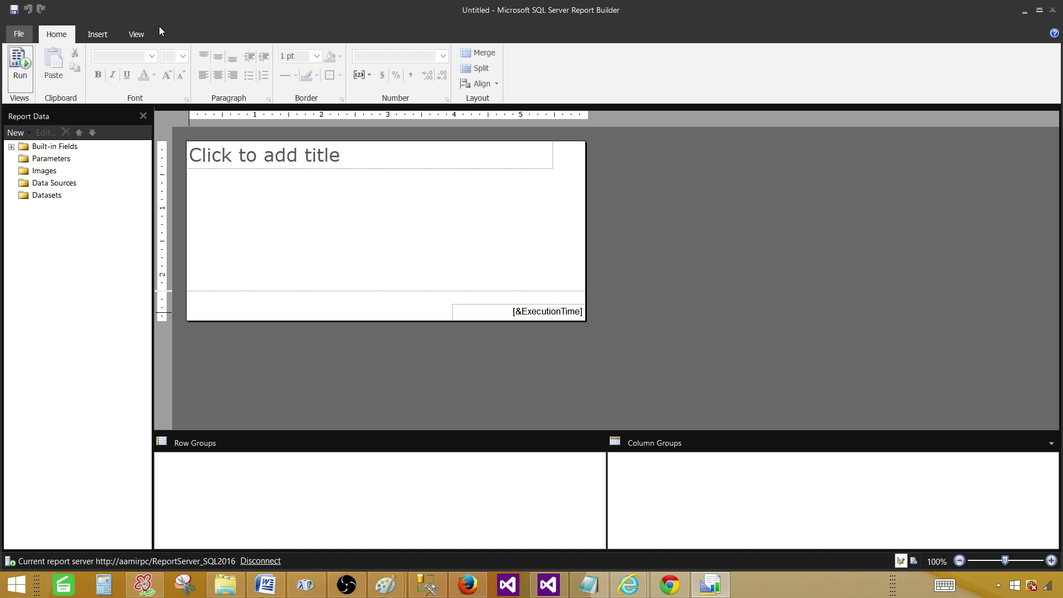
Step: Start a new report with the Table or Matrix Wizard
click(22, 36)
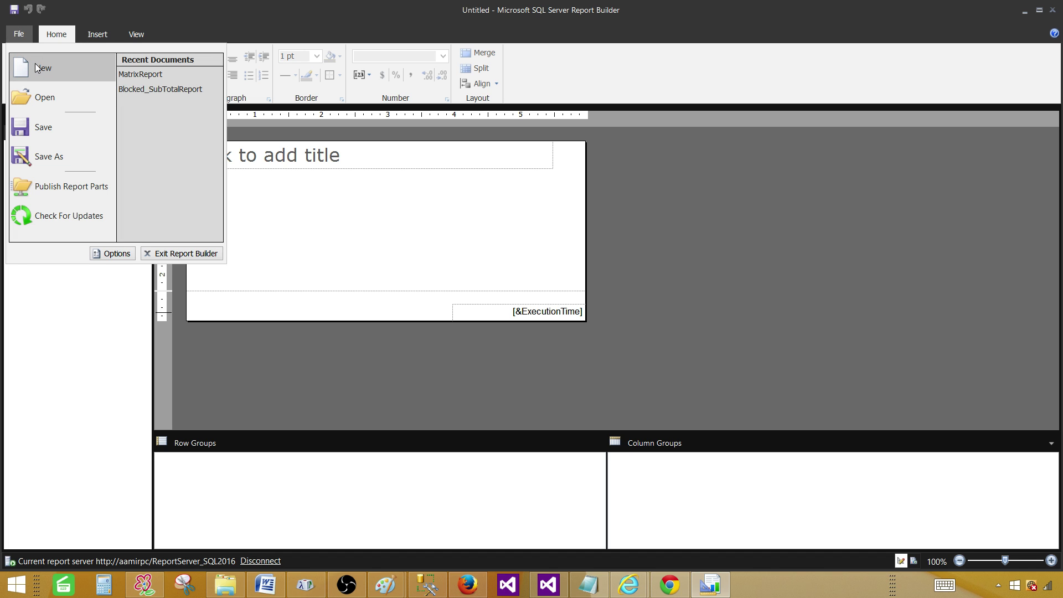
click(34, 63)
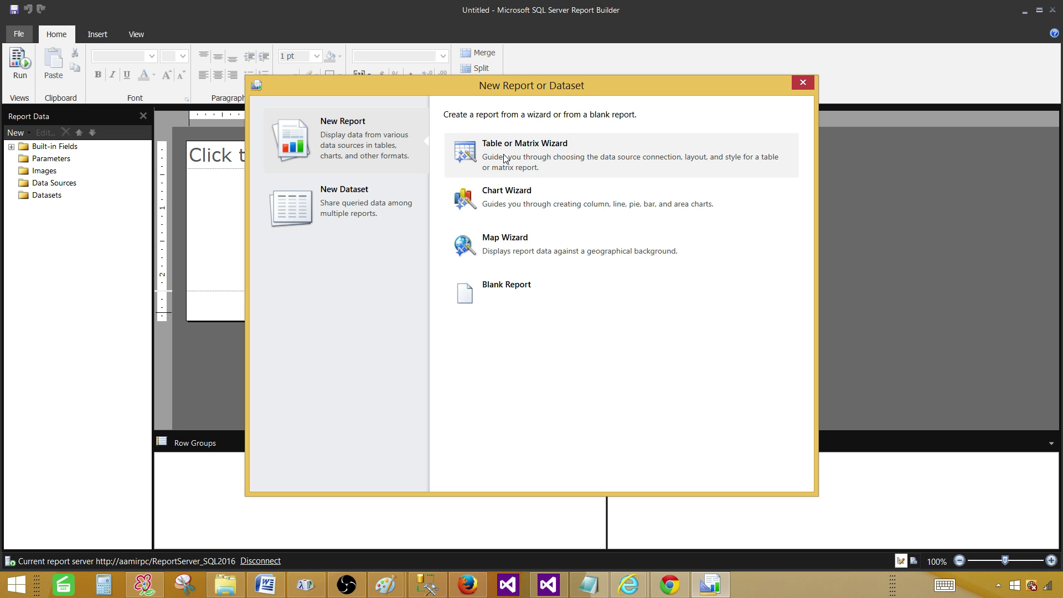
click(526, 159)
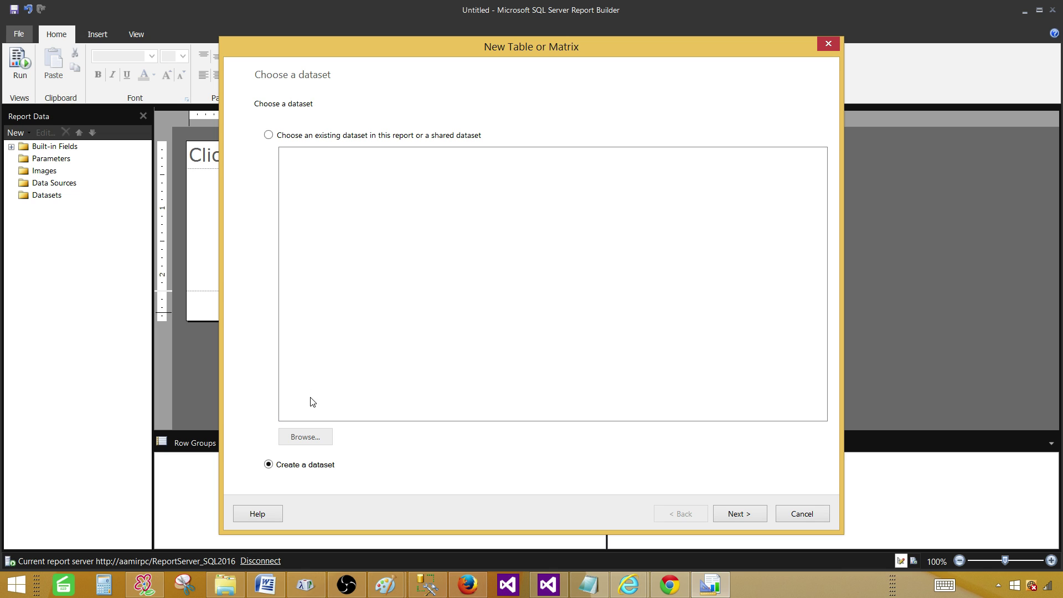
click(269, 136)
click(324, 437)
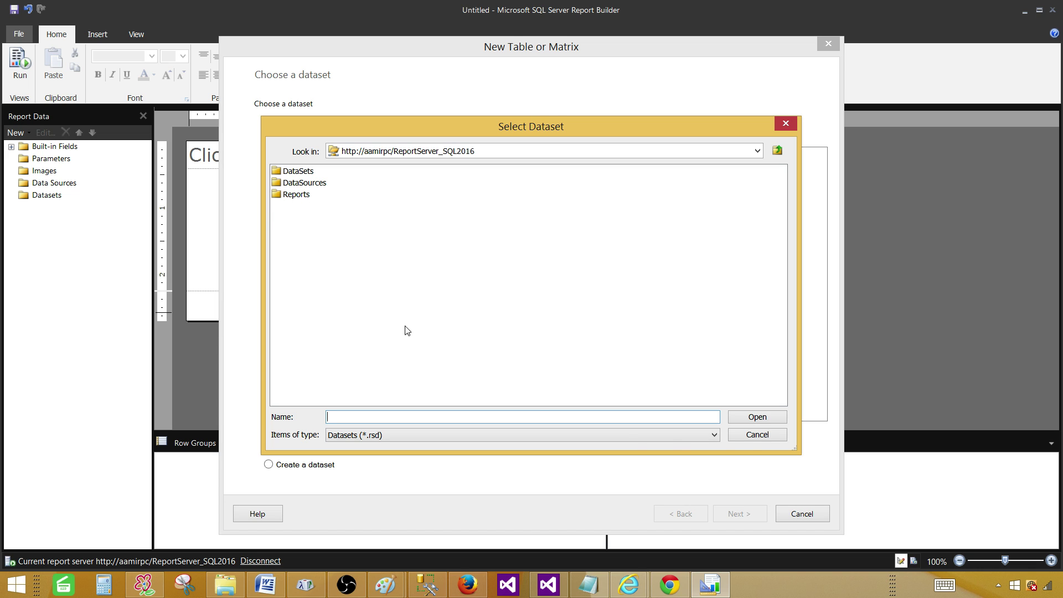
click(749, 439)
Step: Choose to create a dataset and connect it to the published Sales data source in the server's DataSources folder
click(269, 464)
click(739, 514)
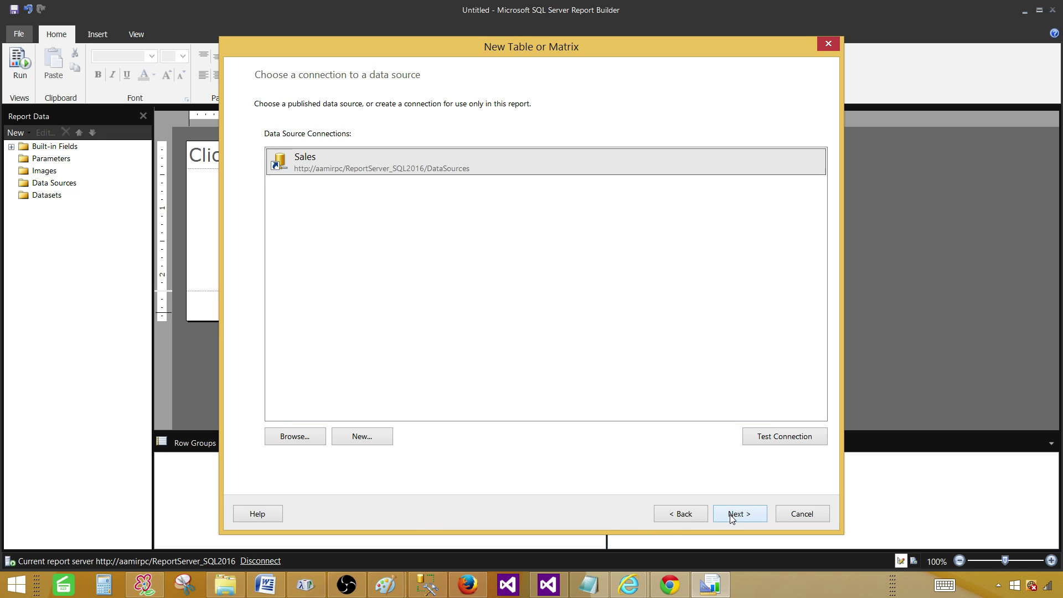
click(375, 161)
click(306, 442)
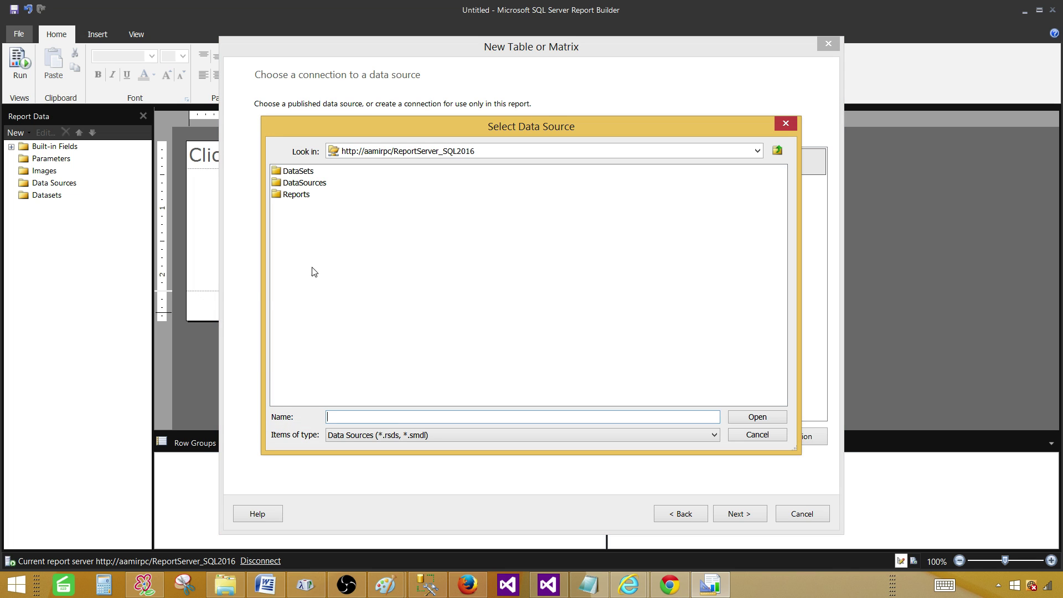
double_click(311, 184)
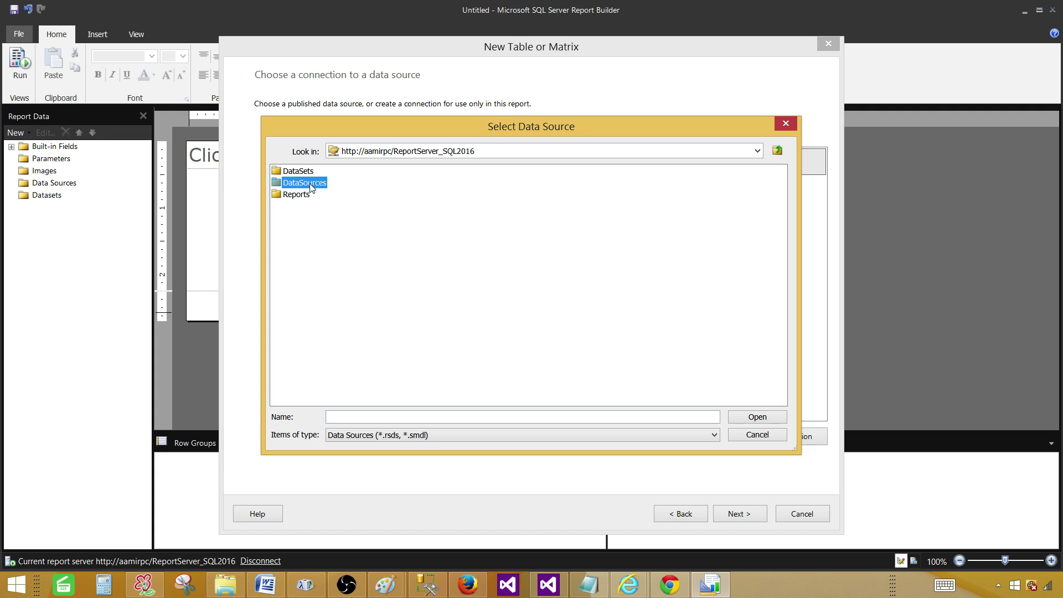
click(294, 172)
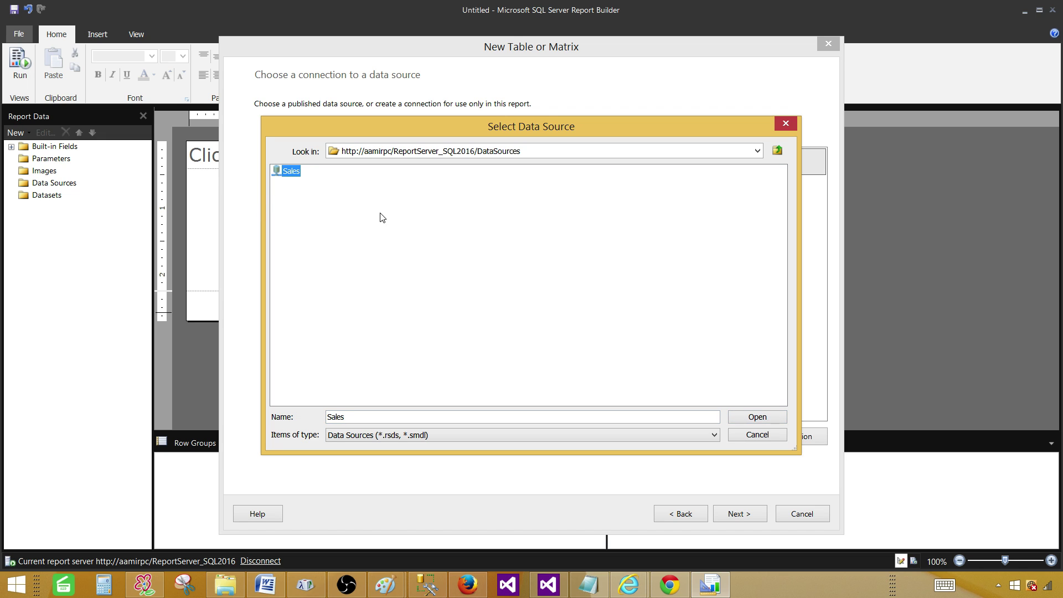
click(757, 420)
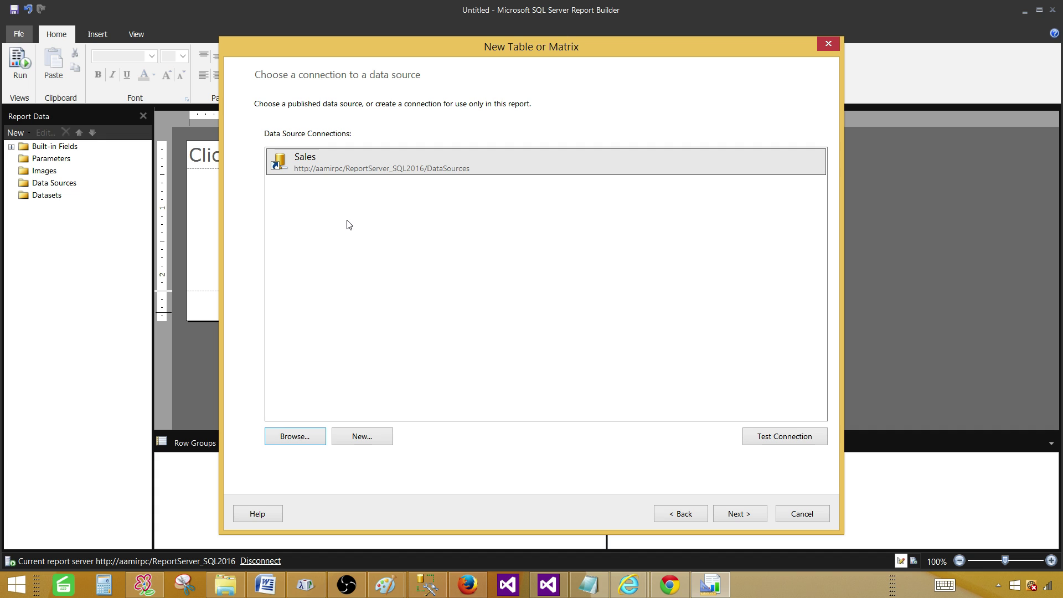
click(362, 437)
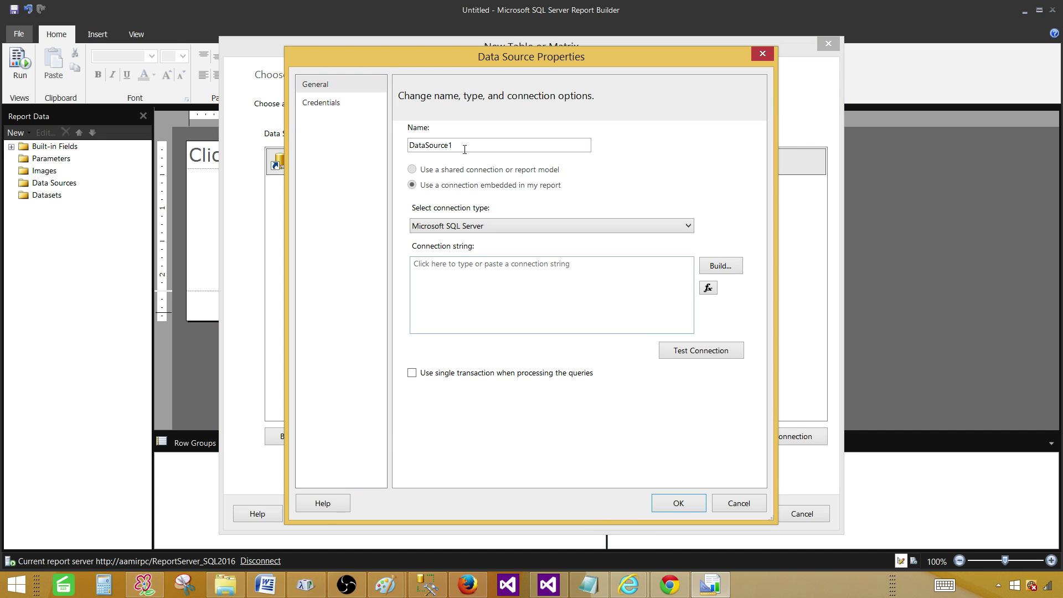
drag(465, 149, 376, 149)
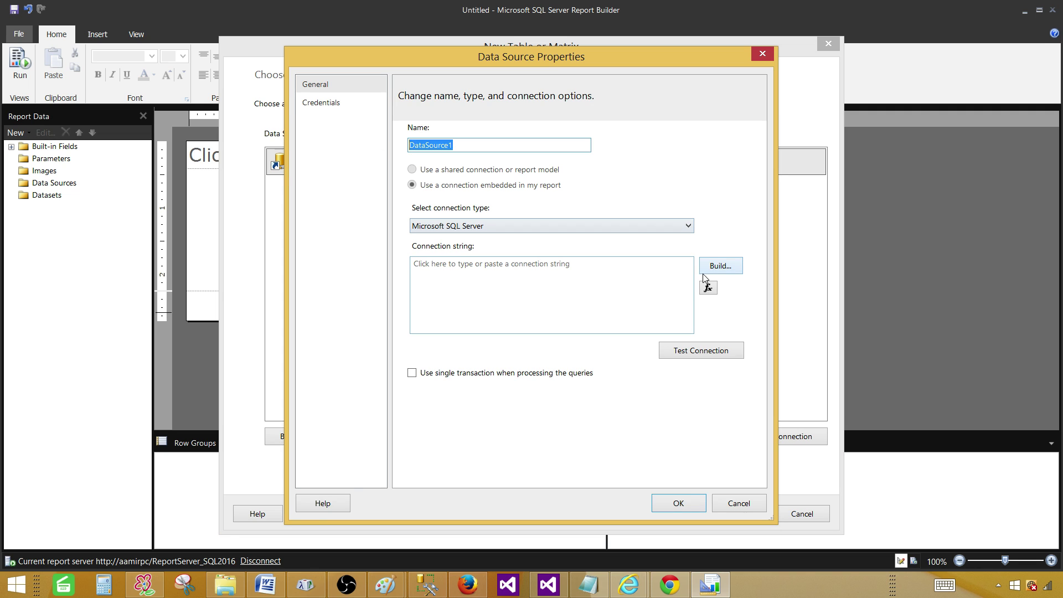
click(738, 268)
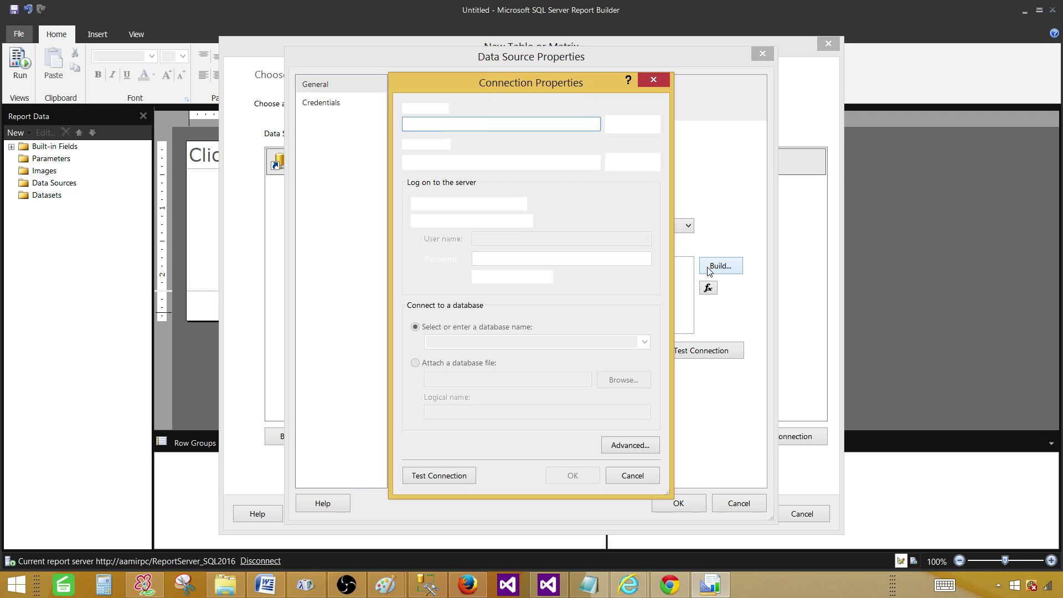
drag(483, 88, 659, 109)
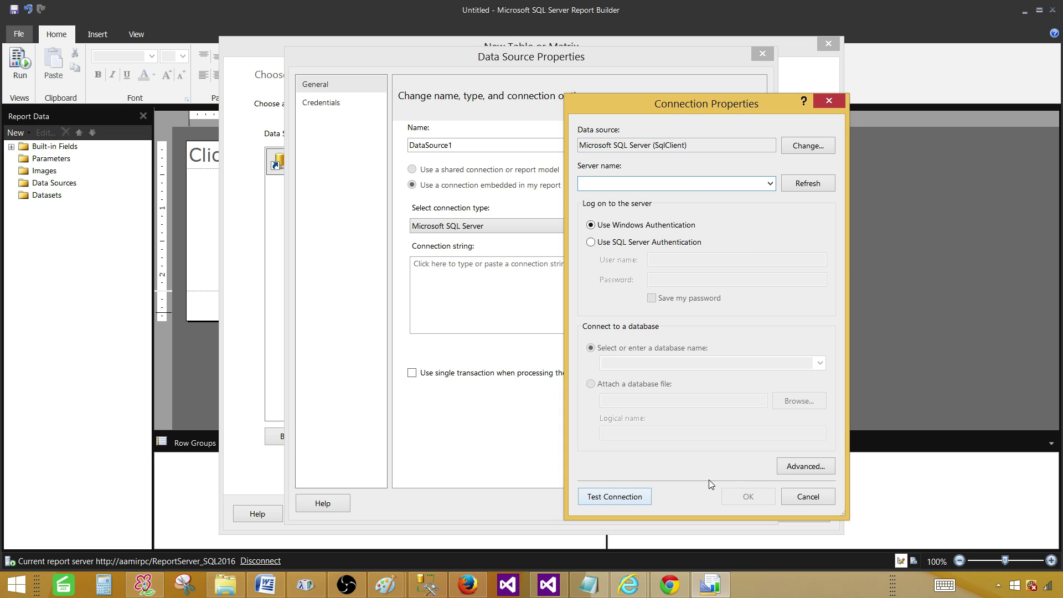
click(802, 496)
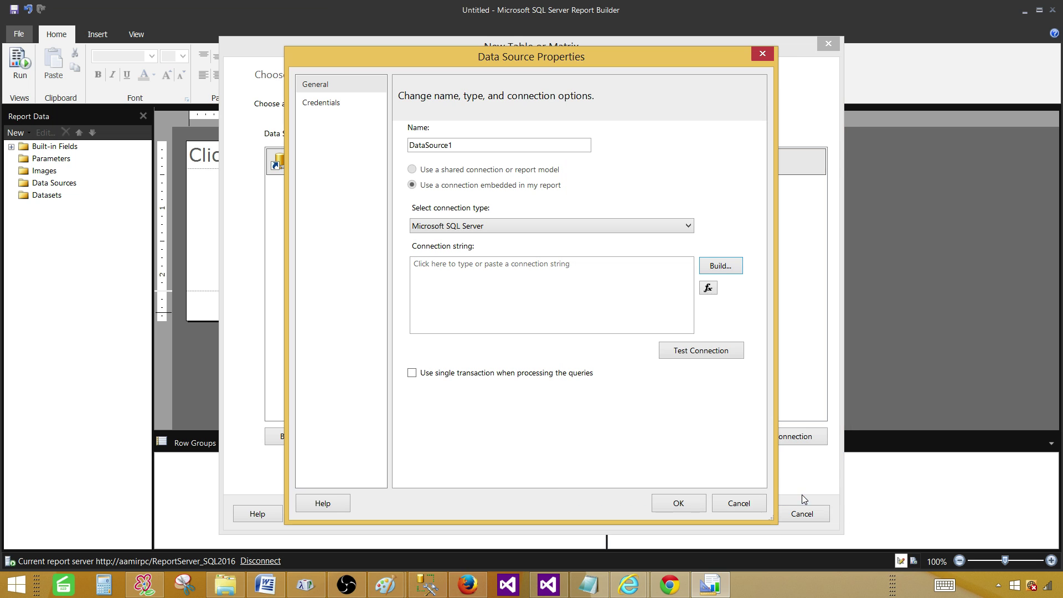
click(735, 504)
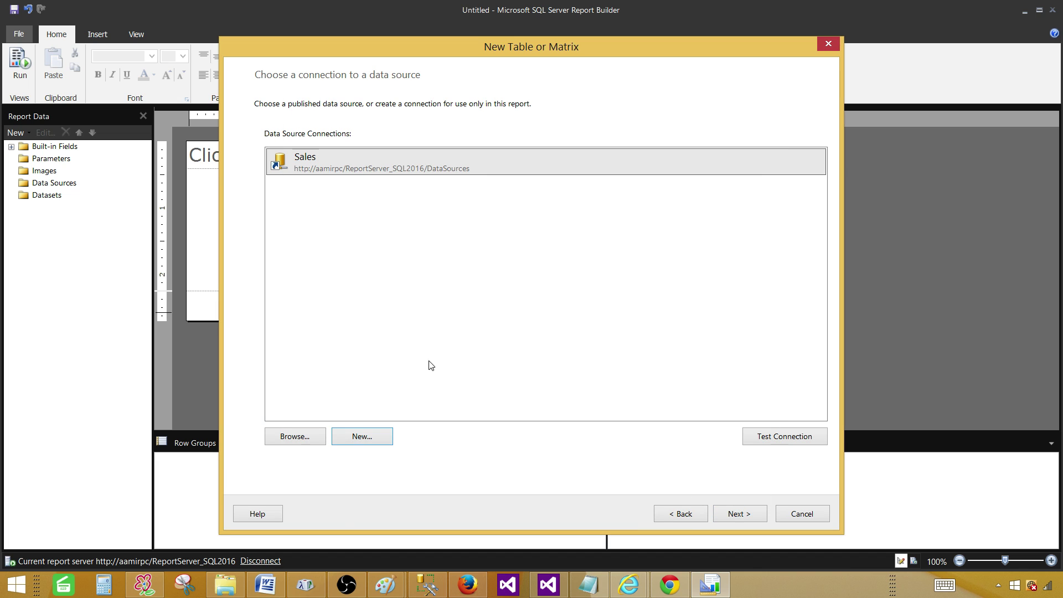
Step: Continue to the query design page and expand the TotalSale table to list its fields
click(745, 515)
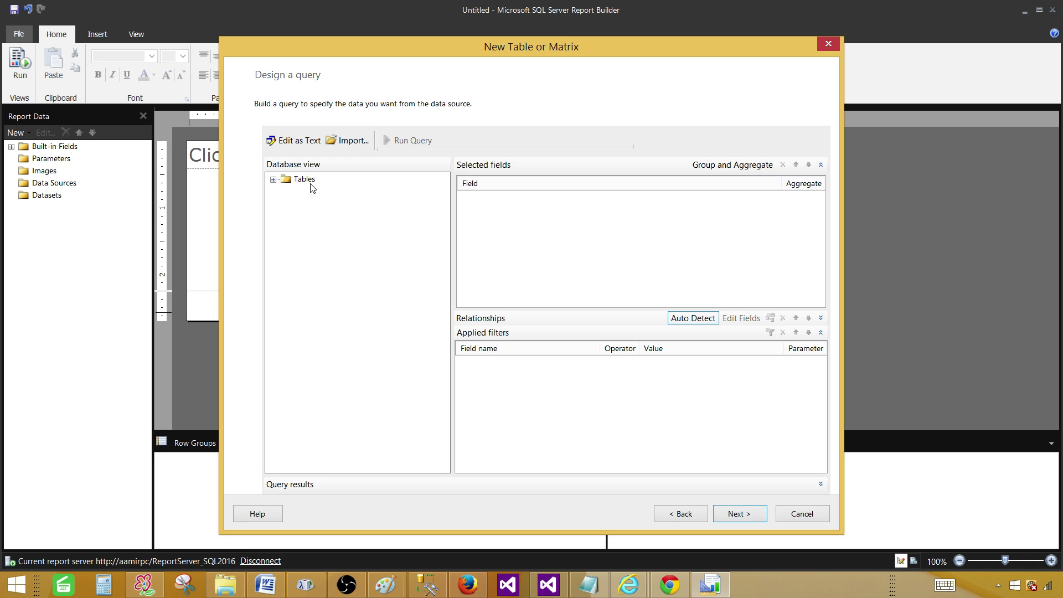
click(274, 180)
click(286, 192)
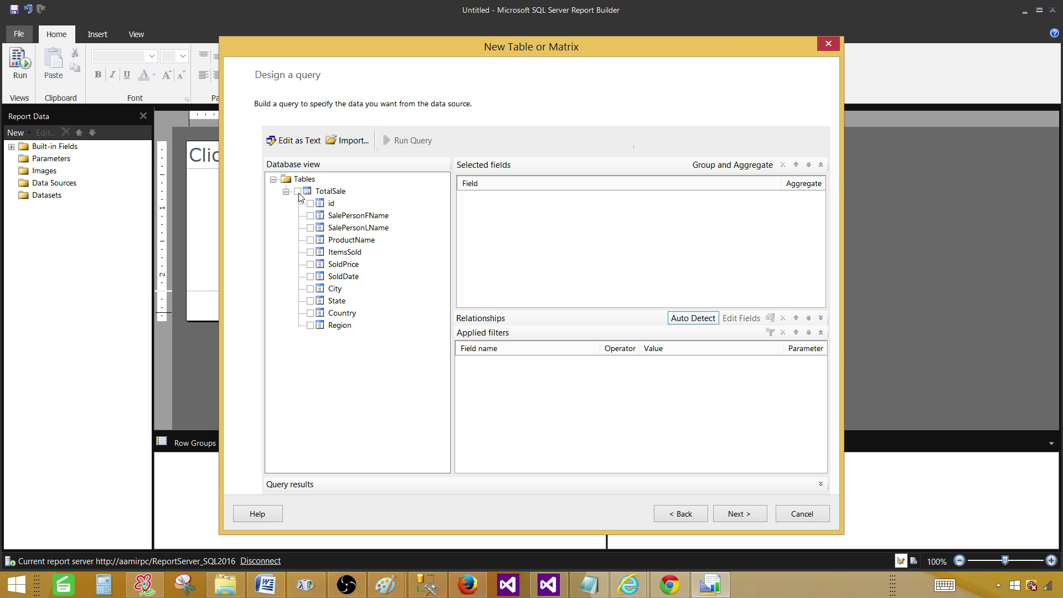
Step: Add every TotalSale field except id to the query, from SalePersonFName through Region
click(310, 215)
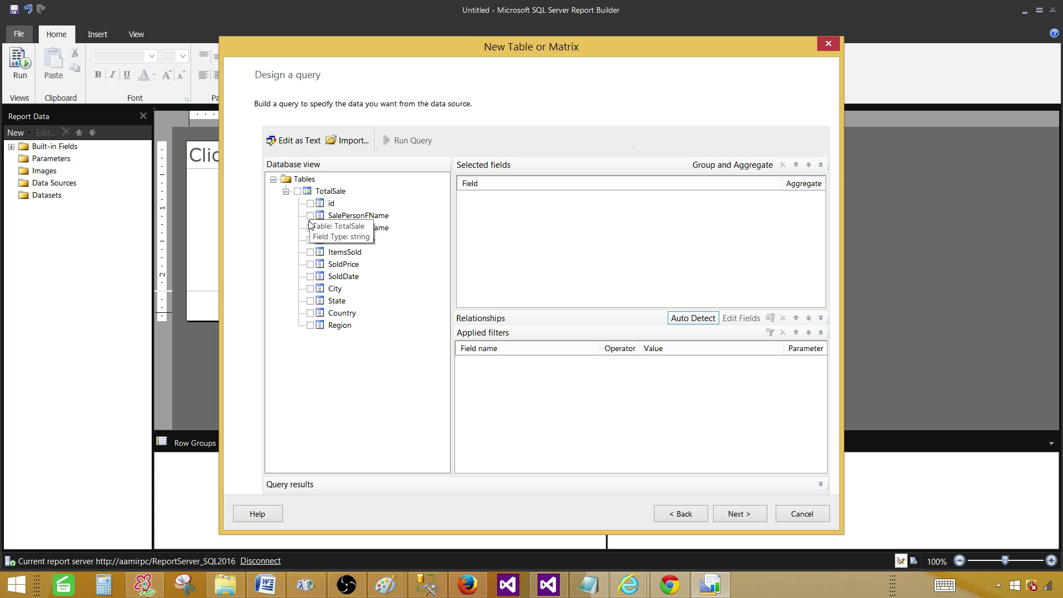
click(310, 227)
click(310, 240)
click(310, 252)
click(310, 264)
click(310, 276)
click(310, 288)
click(310, 300)
click(310, 313)
click(310, 325)
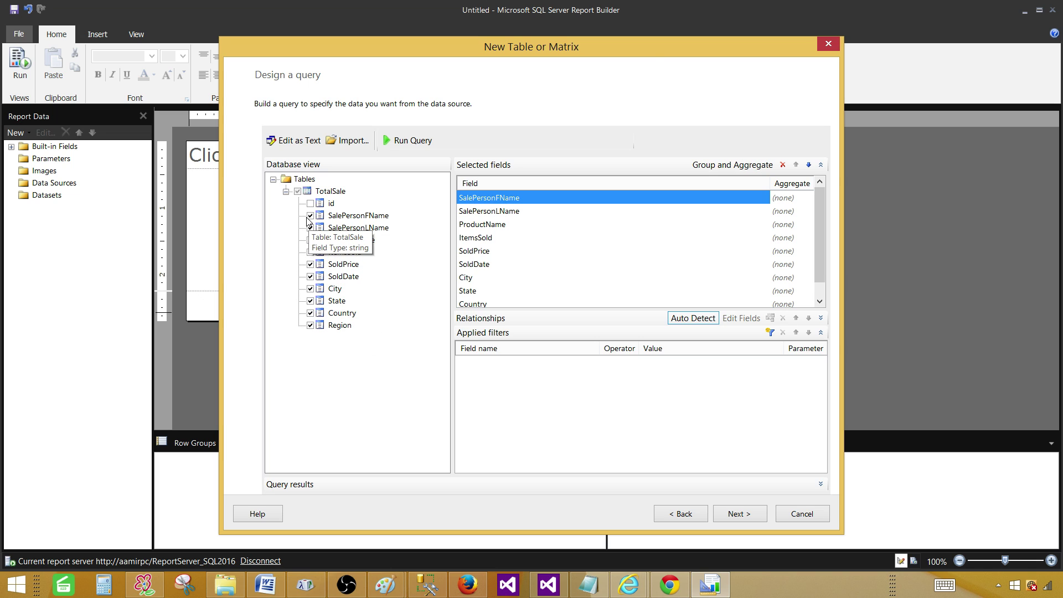
Step: Select the whole TotalSale table for the query, excluding the id, City and State fields
click(298, 191)
click(298, 192)
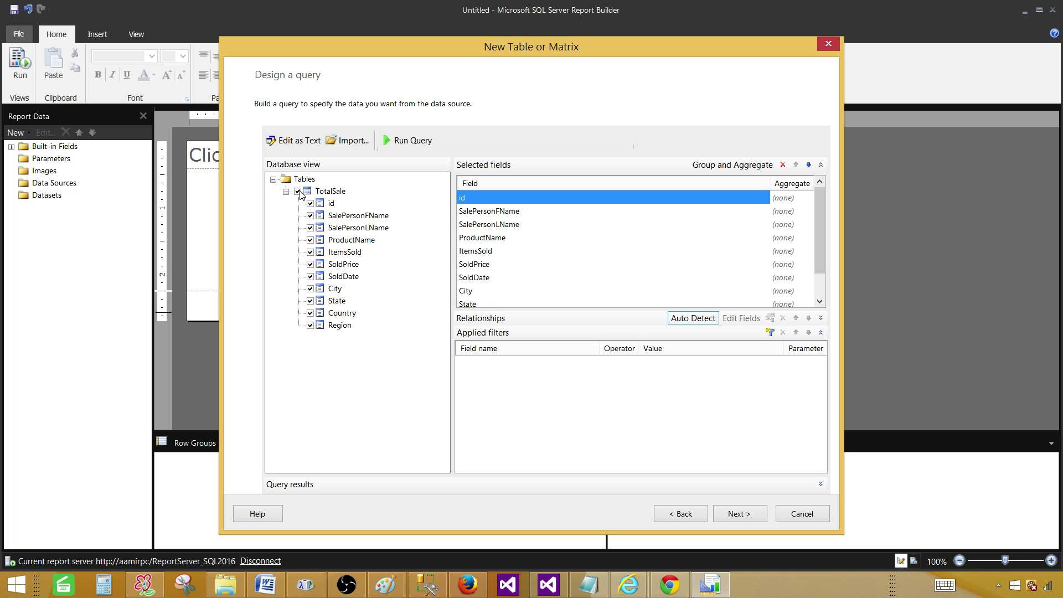
click(311, 203)
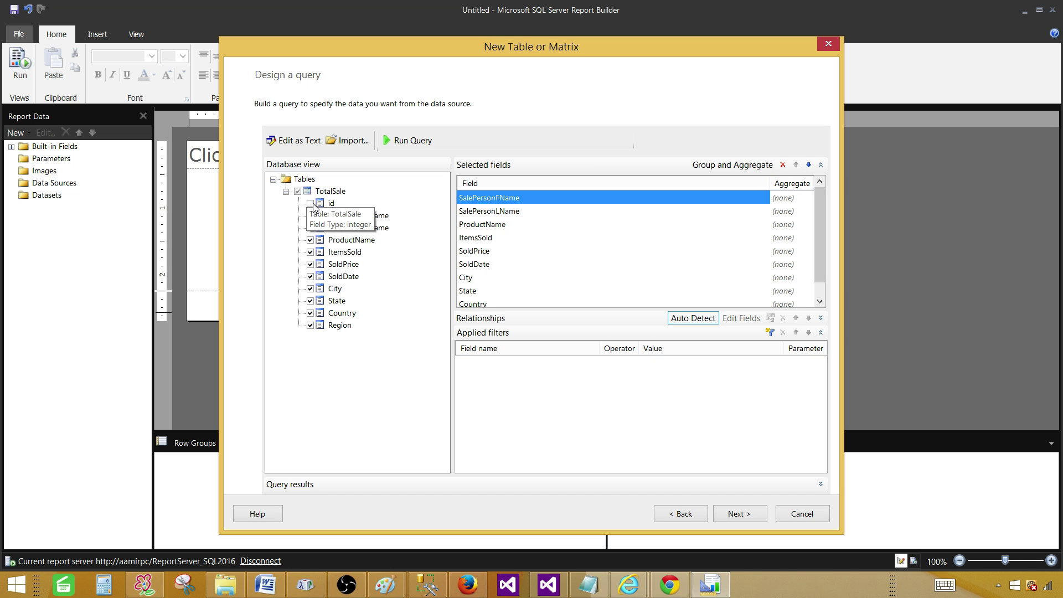
click(310, 289)
click(310, 300)
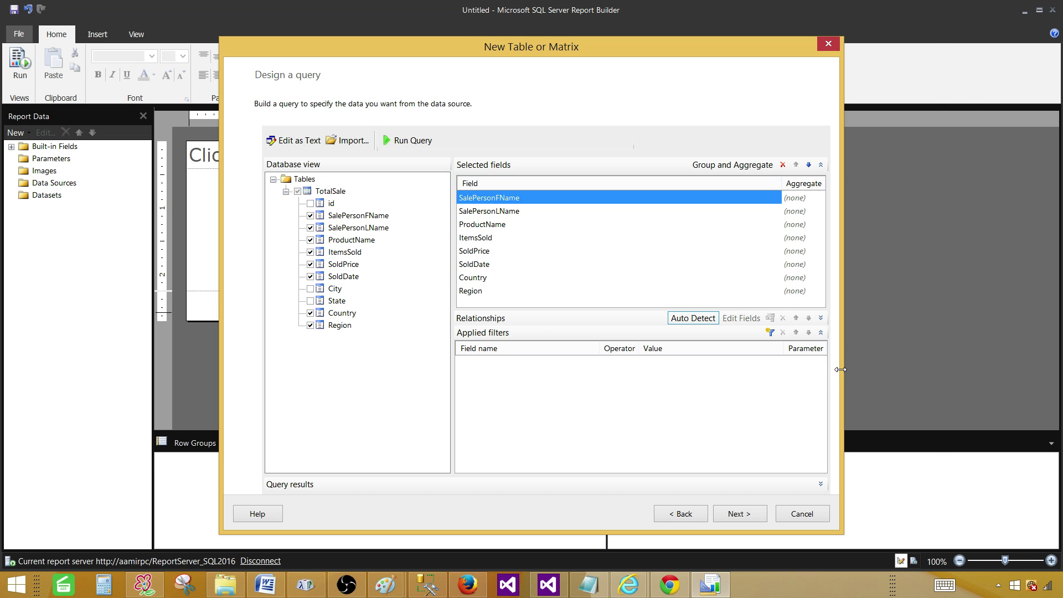
Step: Widen the wizard window and check how the Applied filters and Query results sections collapse and expand
drag(841, 369, 978, 370)
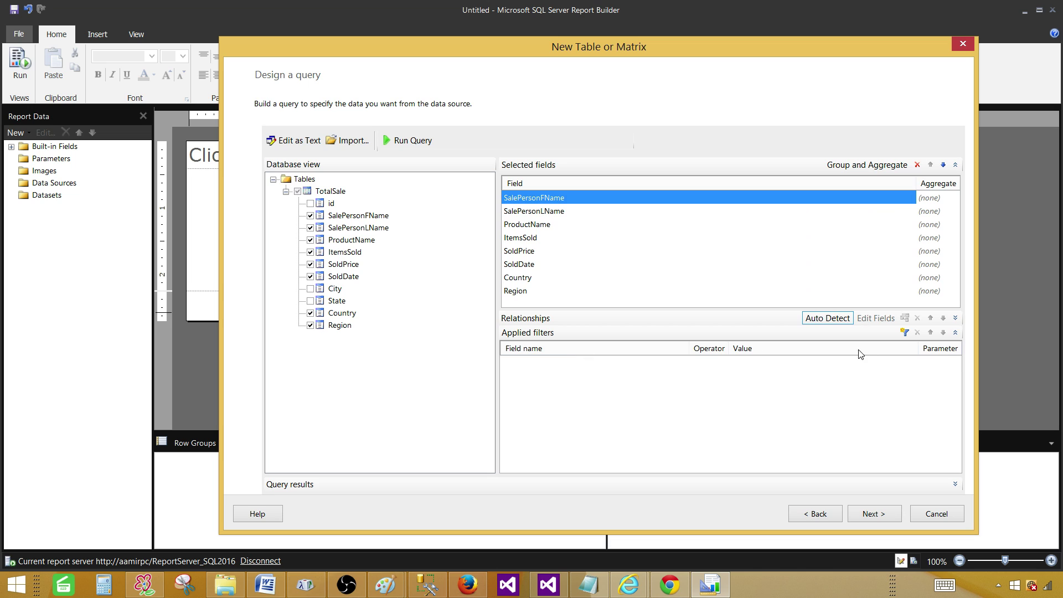
click(955, 333)
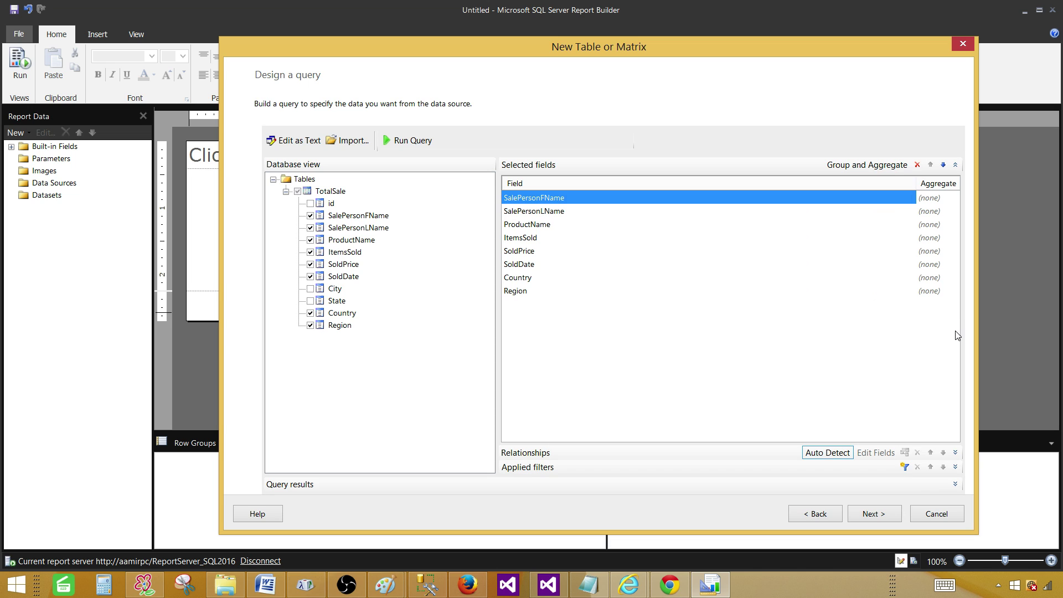
click(955, 485)
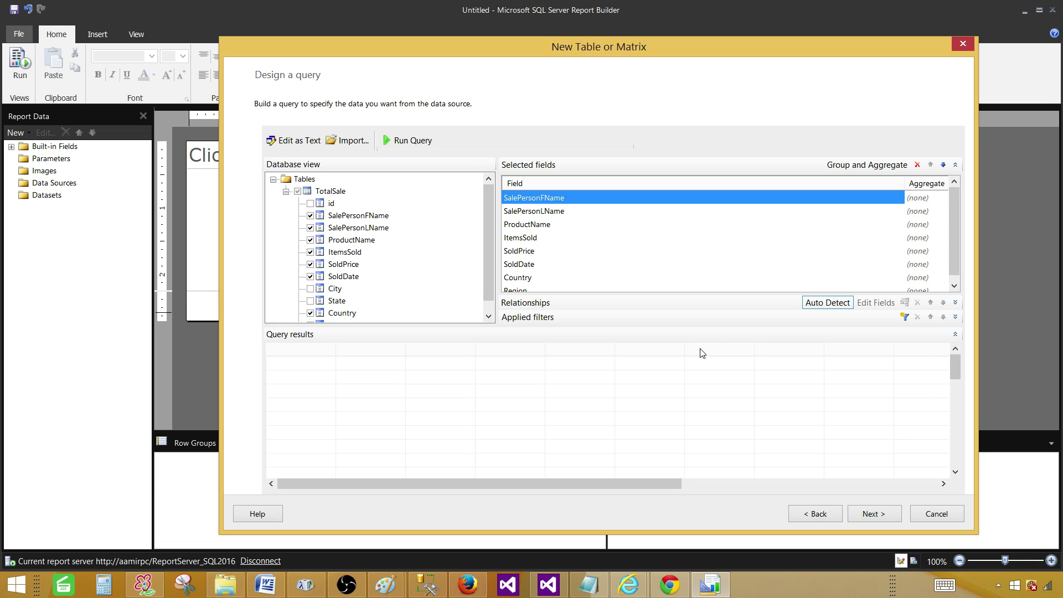
click(956, 334)
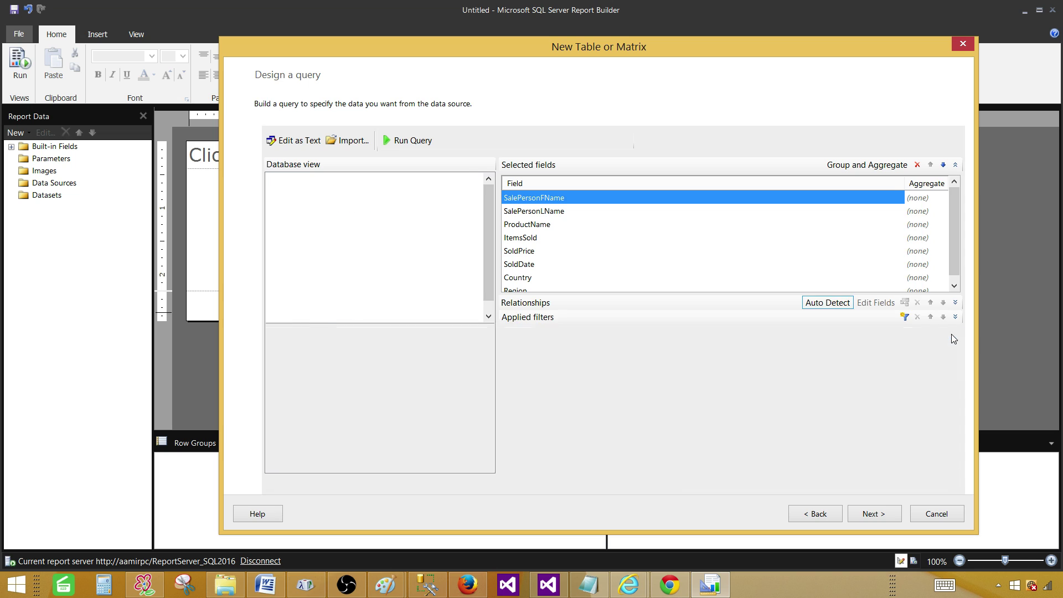
click(955, 466)
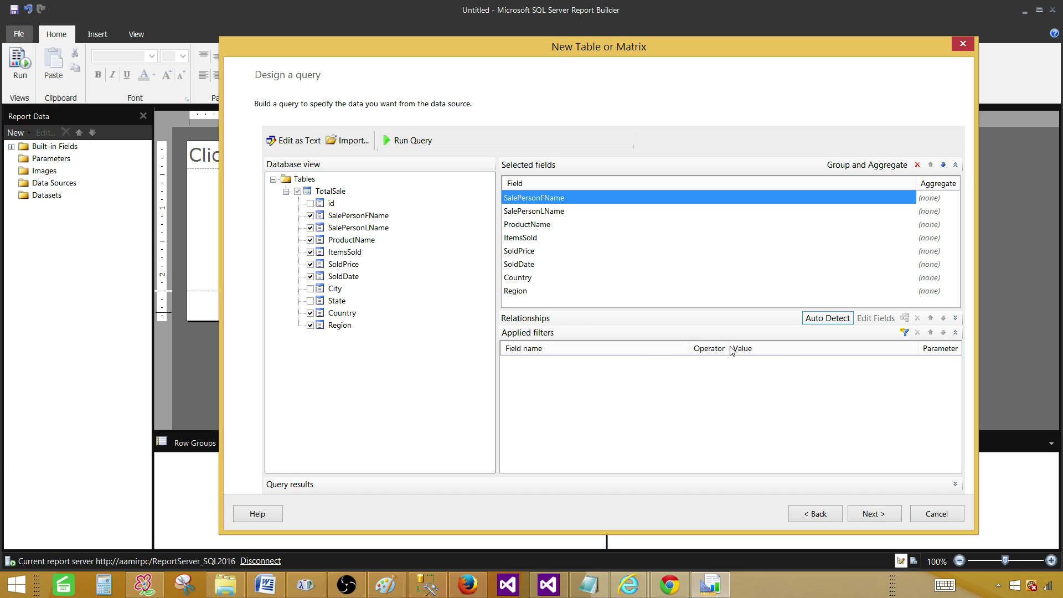
Step: Add a filter to the query on the Country field of the TotalSale table
click(906, 336)
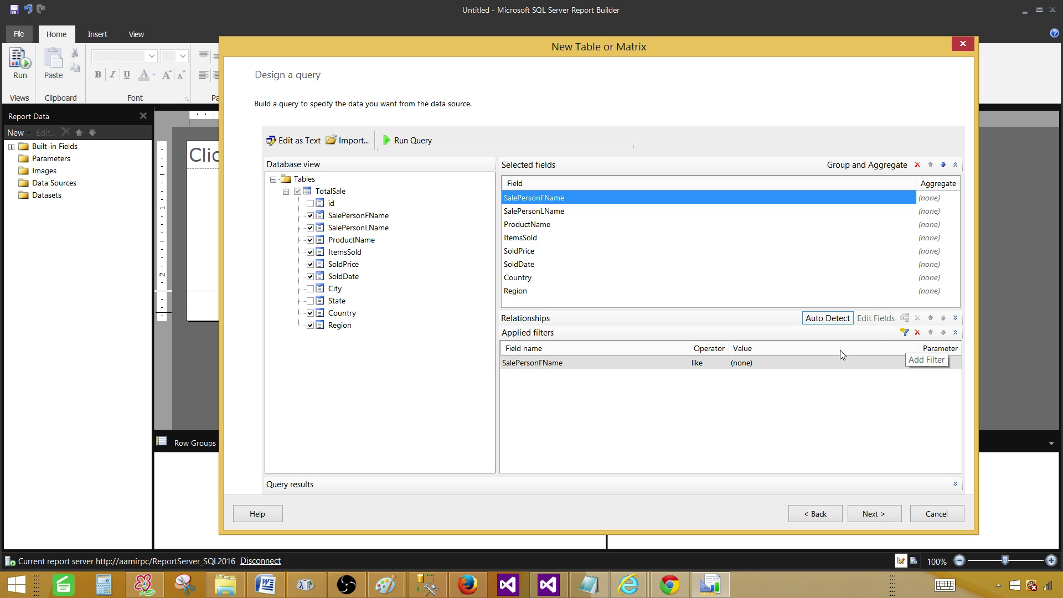
click(628, 364)
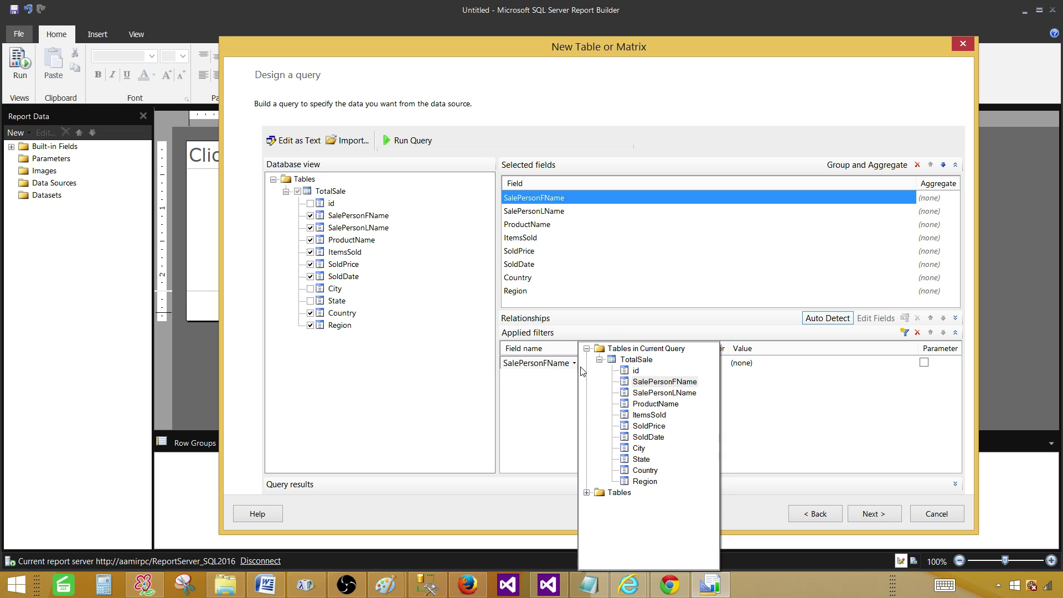
click(517, 394)
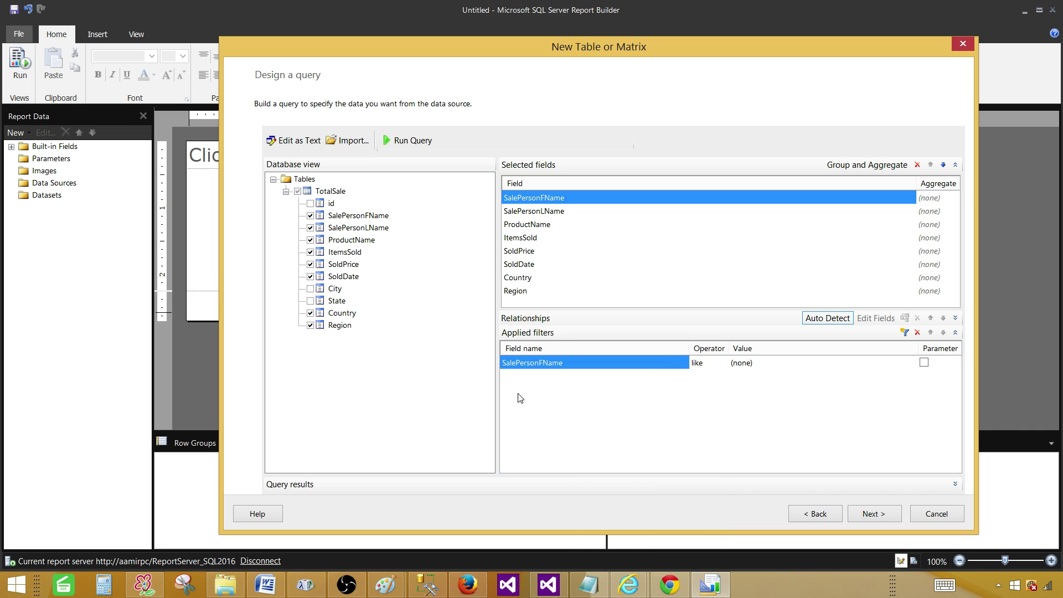
click(668, 370)
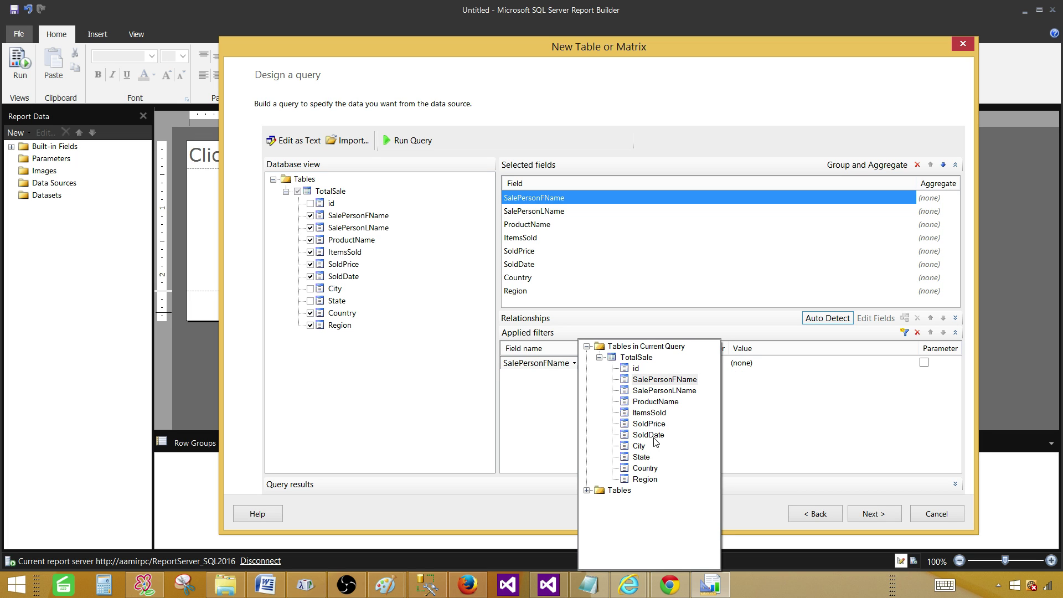
click(643, 468)
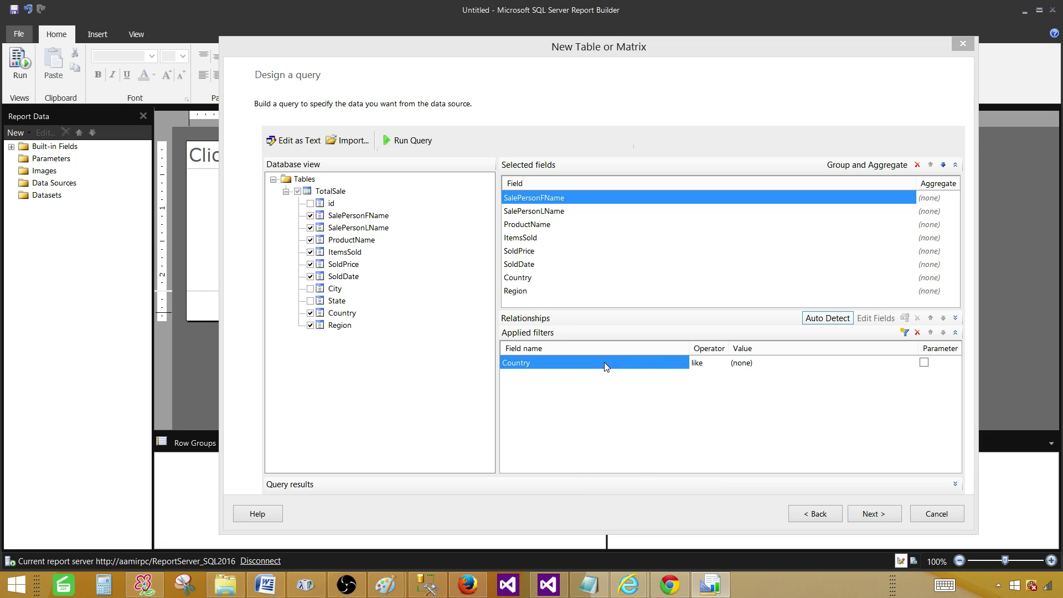
Step: Set the Country filter's operator to "is" and mark the filter as a parameter
click(721, 363)
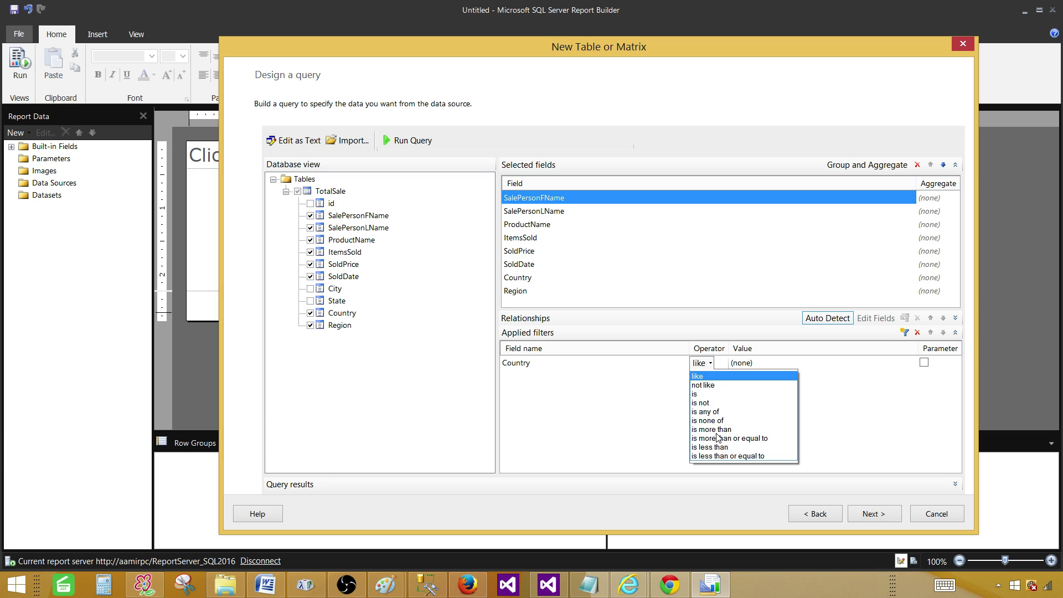
click(695, 394)
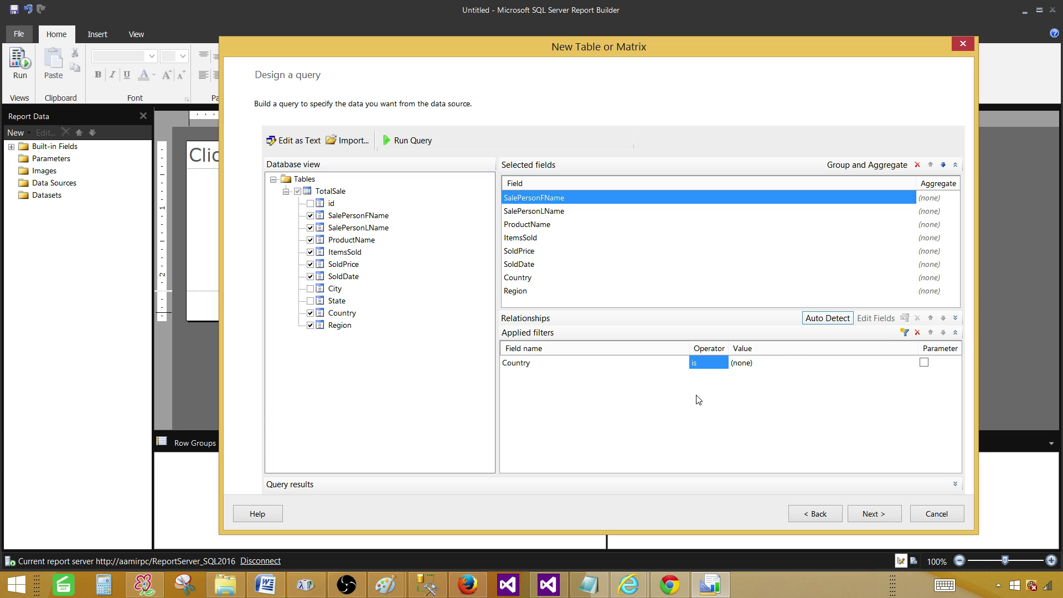
click(802, 366)
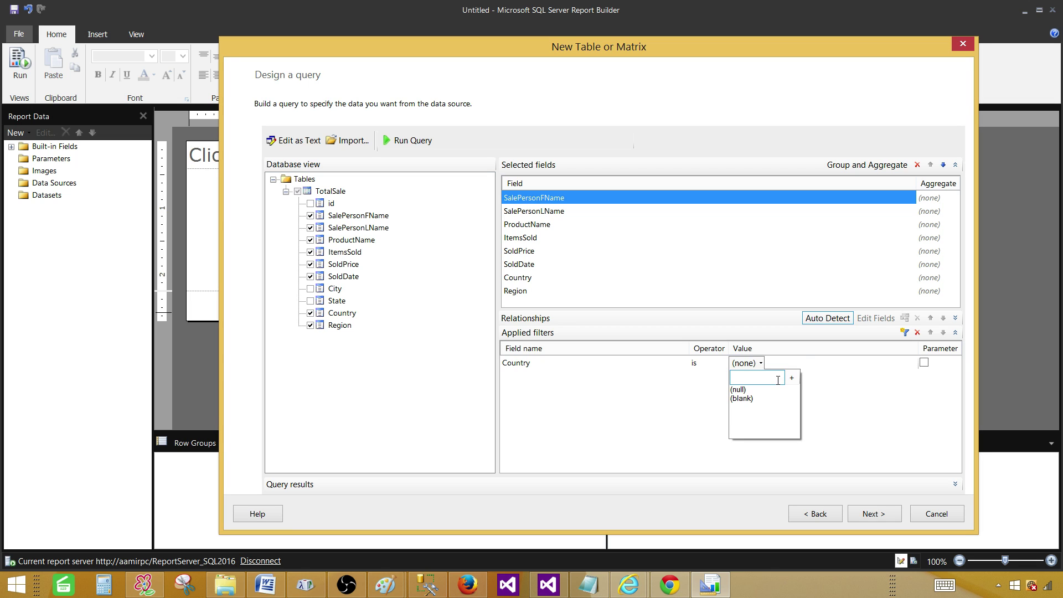
click(858, 397)
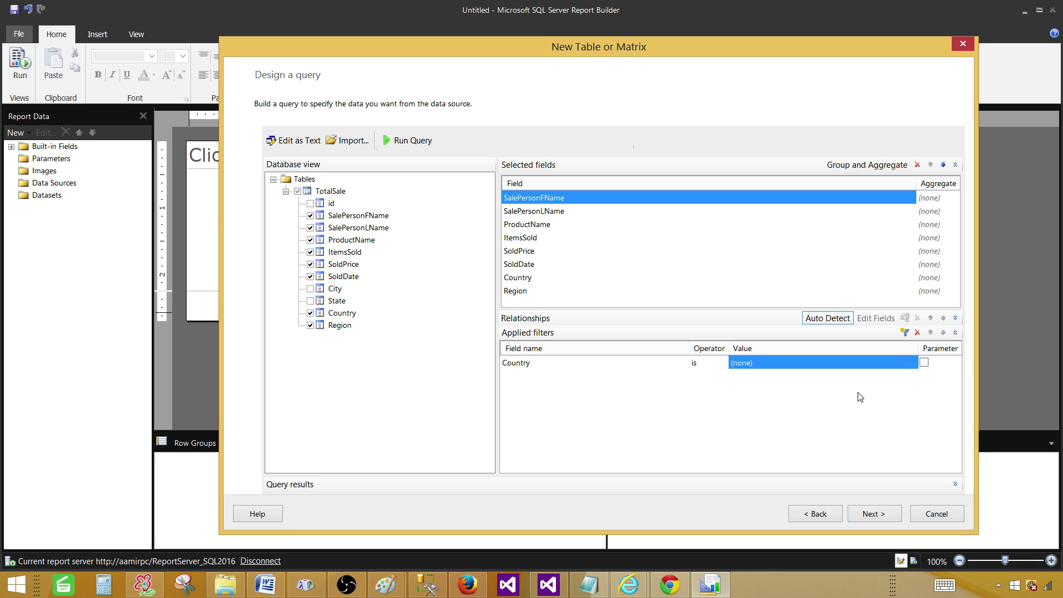
click(923, 363)
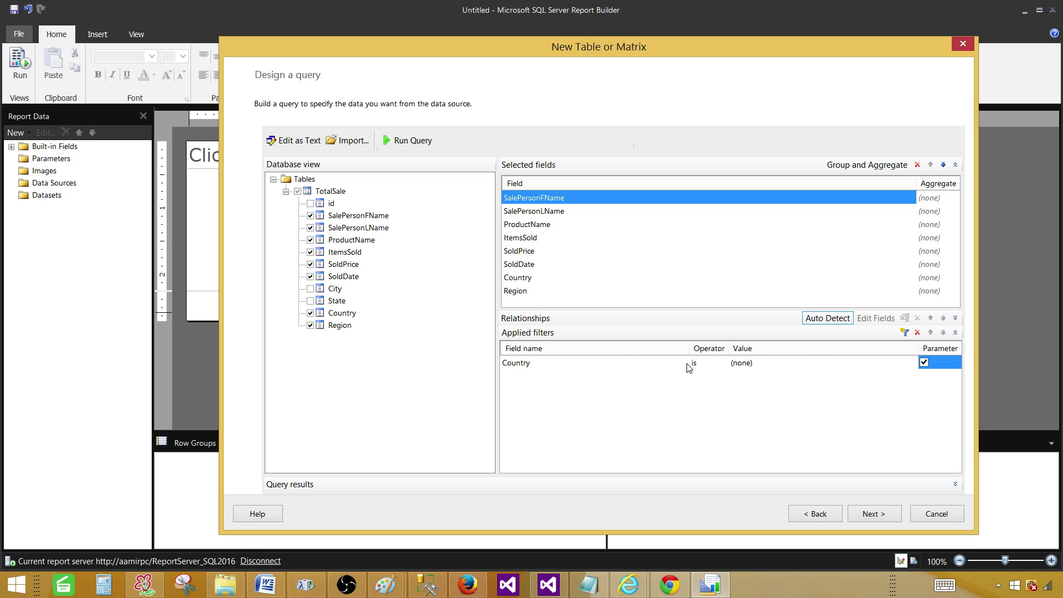
click(293, 141)
drag(427, 239, 430, 365)
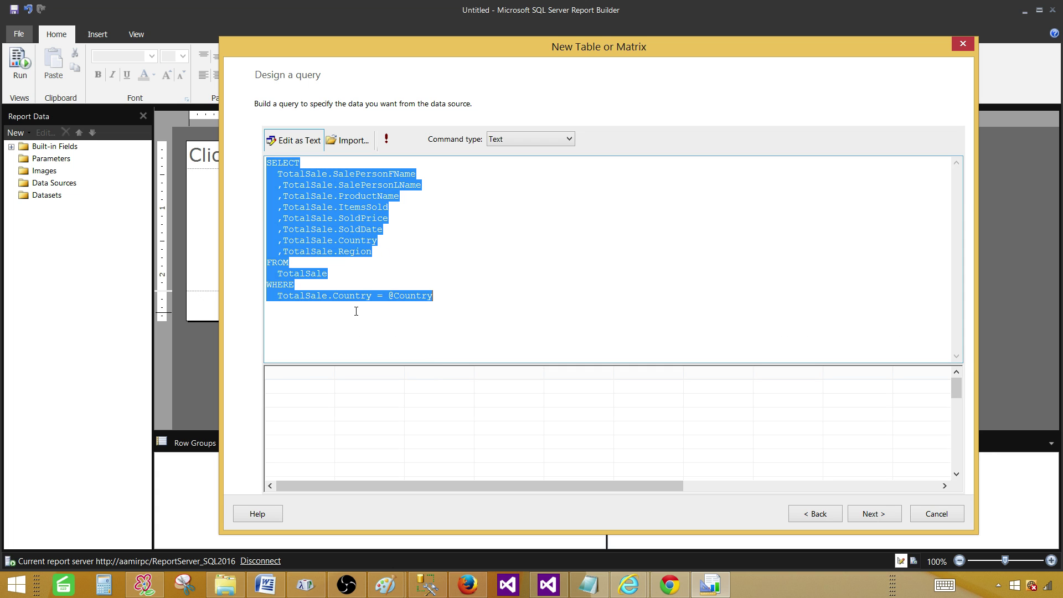
click(376, 276)
double_click(300, 284)
click(329, 296)
double_click(405, 298)
click(439, 301)
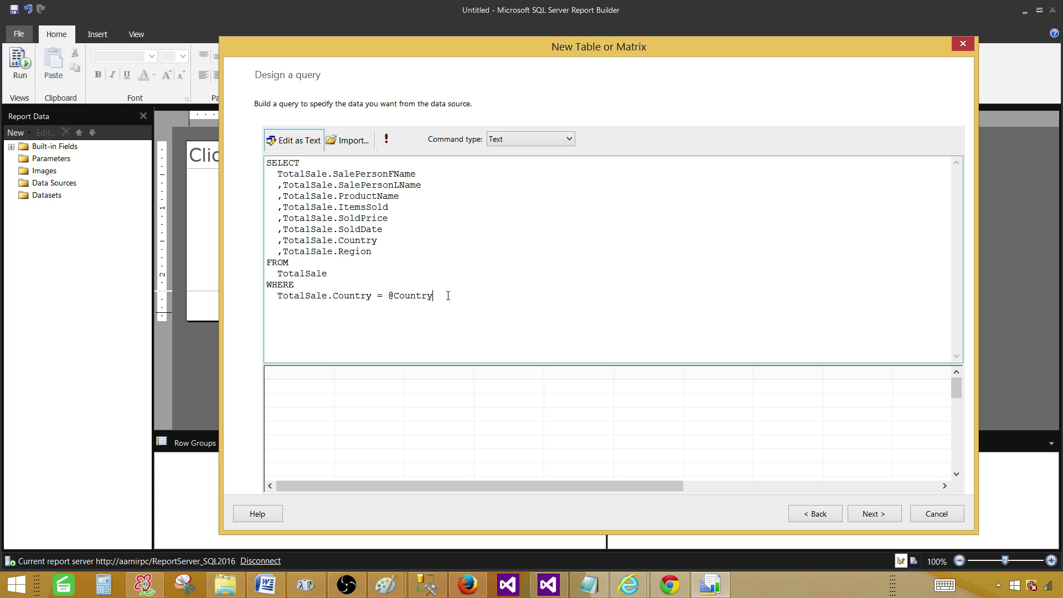
drag(377, 296, 444, 295)
click(372, 296)
click(380, 296)
double_click(379, 295)
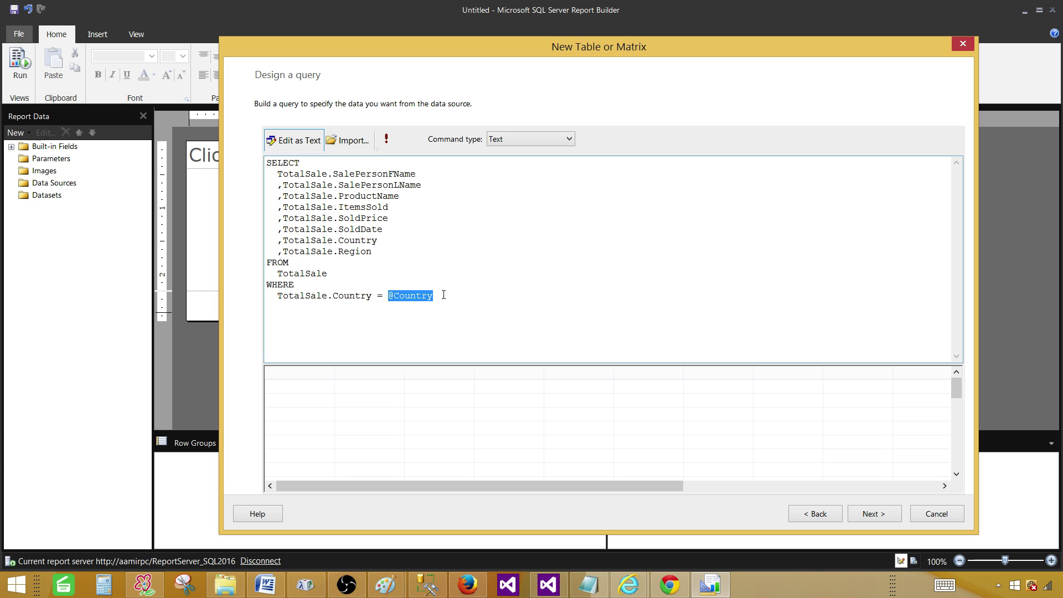
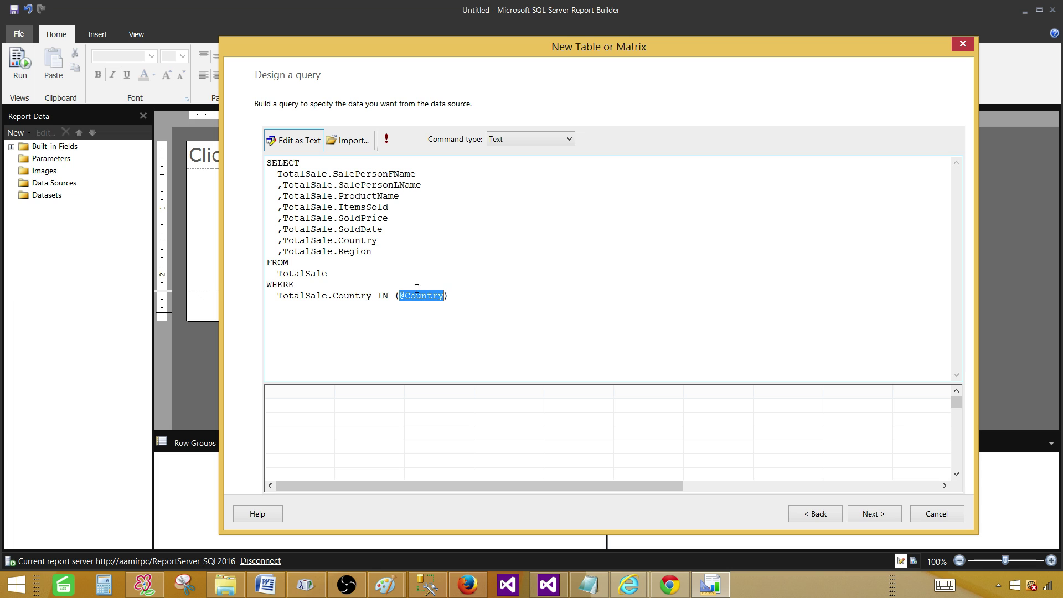
Step: Run the text query to view the query parameter definitions, cancel them and return to the graphical query designer
click(388, 140)
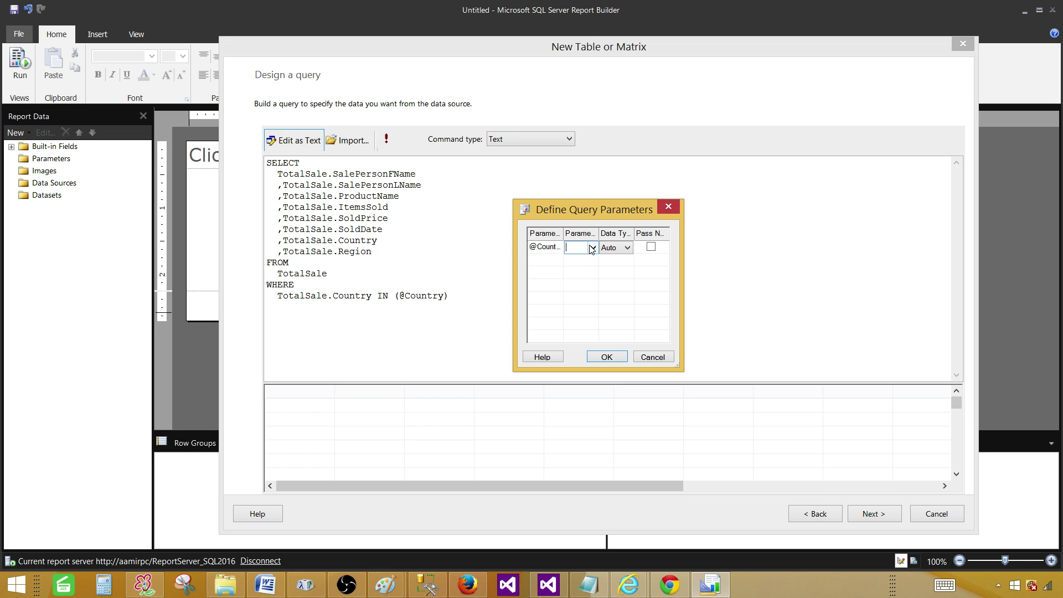
click(653, 358)
click(515, 242)
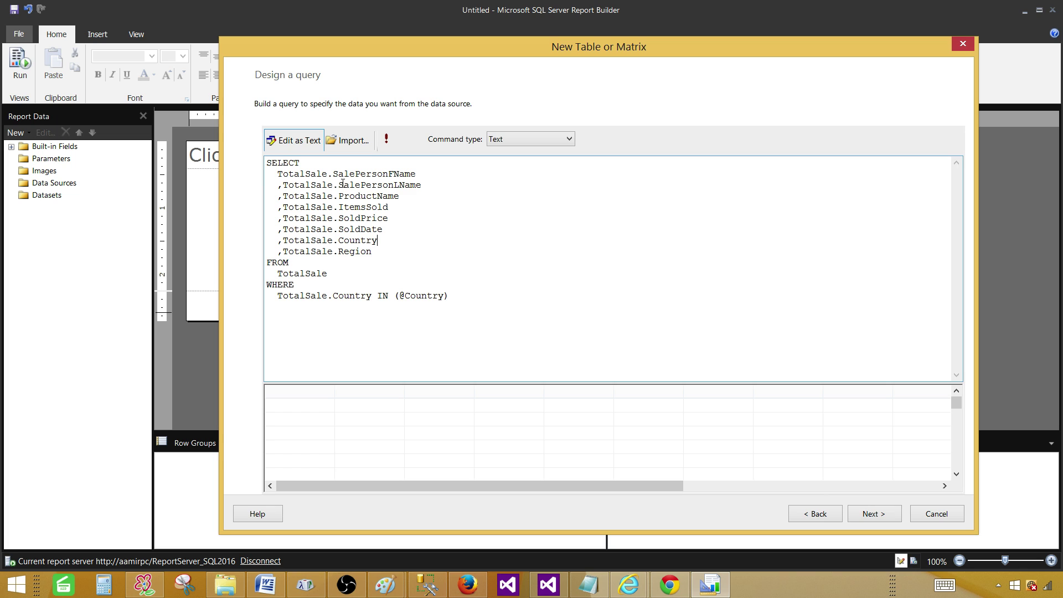
click(296, 141)
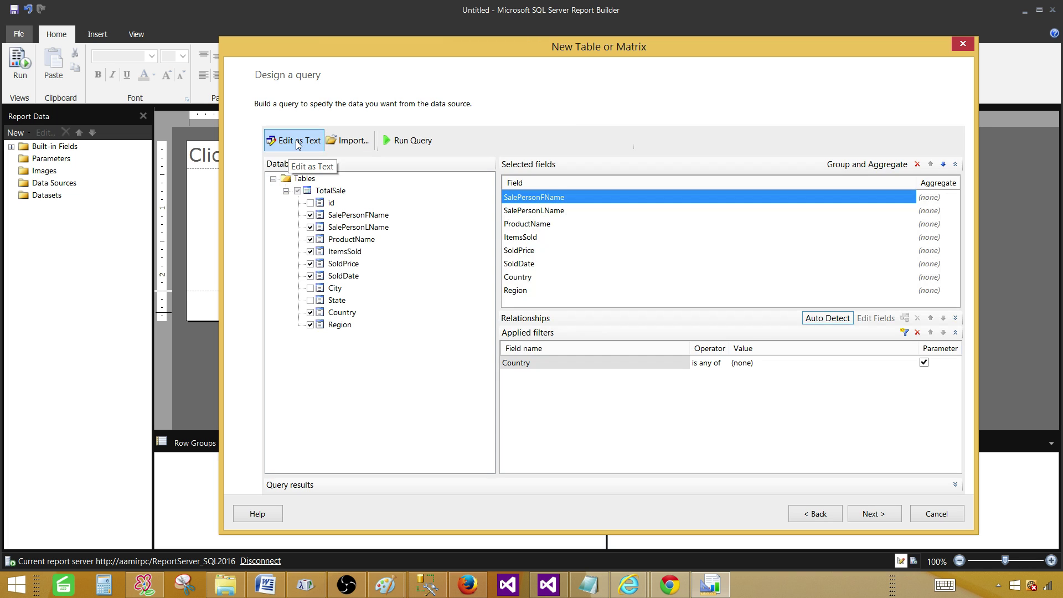
Step: Try the "is none of" operator on the Country filter and check its WHERE clause in the query text
click(719, 364)
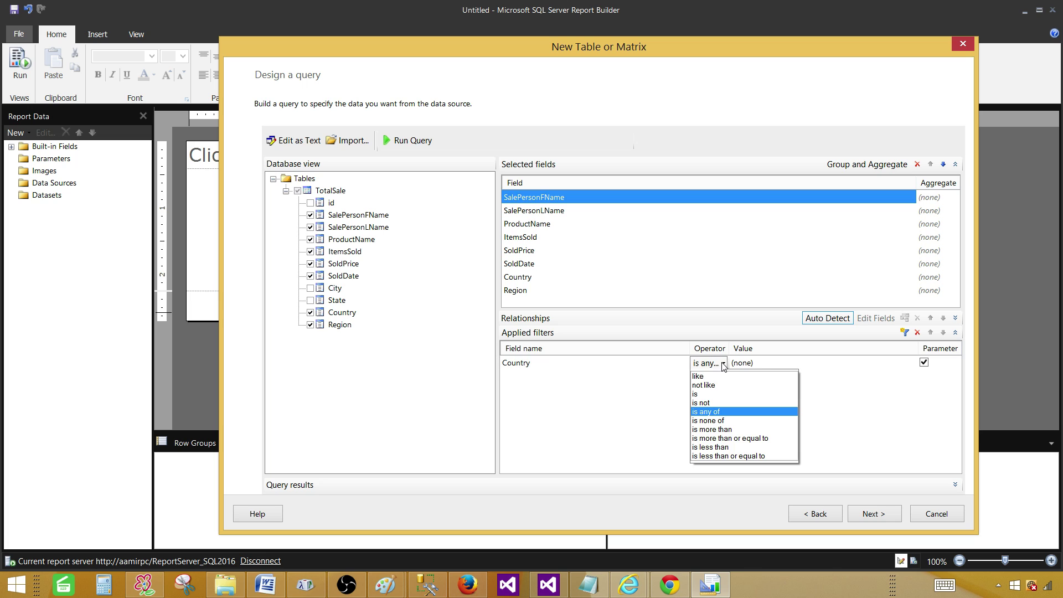
click(723, 422)
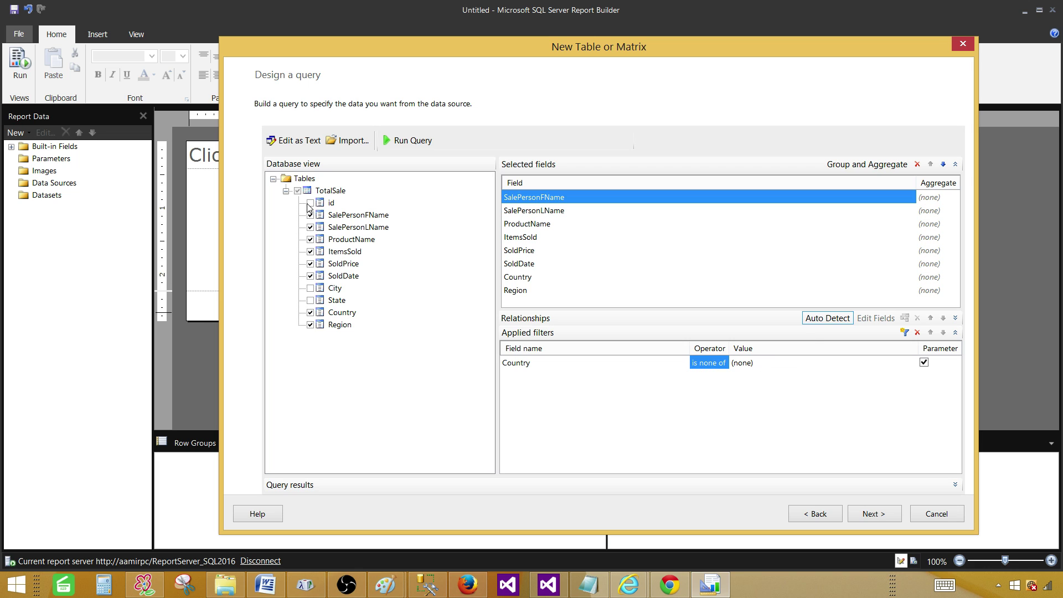
click(301, 142)
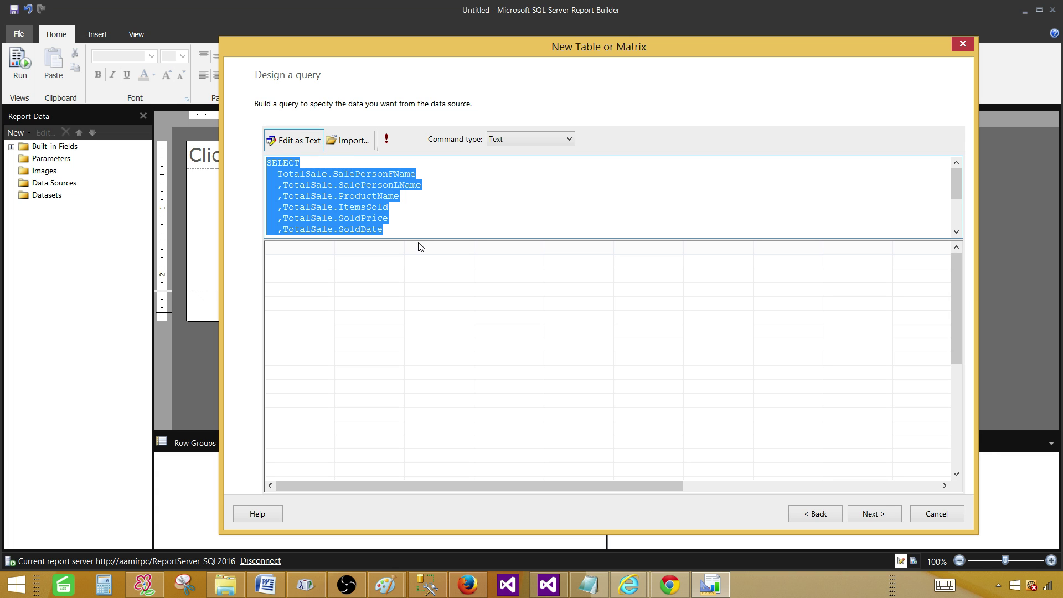
drag(420, 239, 440, 365)
click(414, 295)
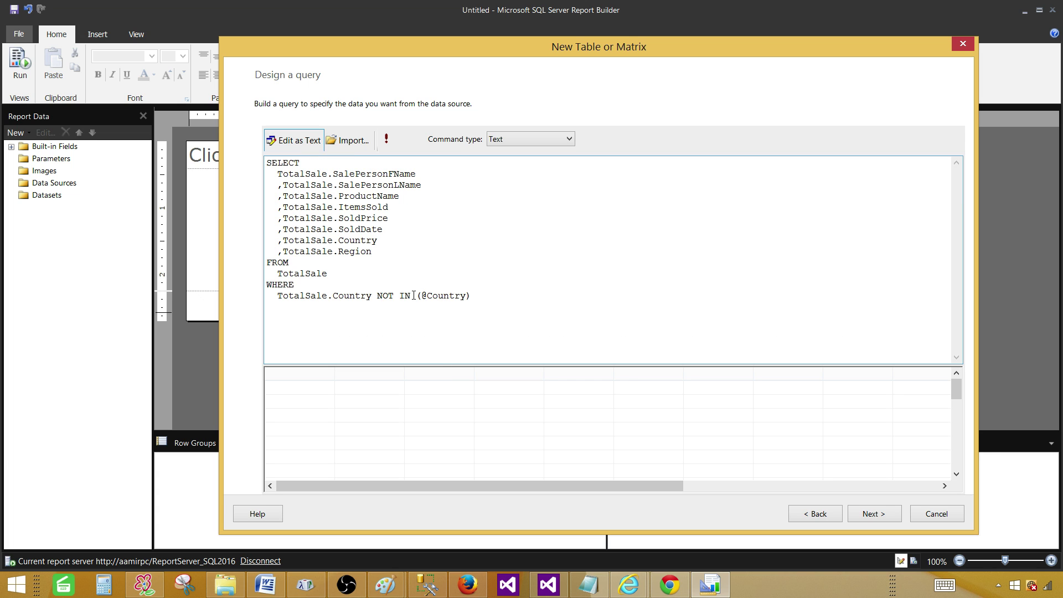
drag(377, 296, 470, 297)
click(442, 275)
click(290, 142)
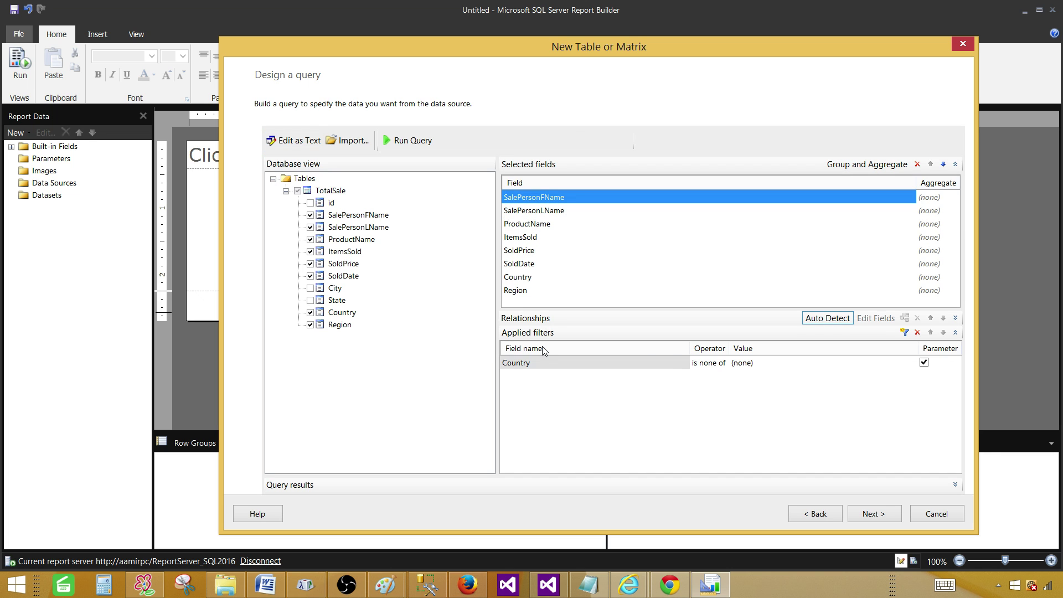
Step: Try the "is less than or equal to" operator on the Country filter and check its condition in the query text
click(725, 363)
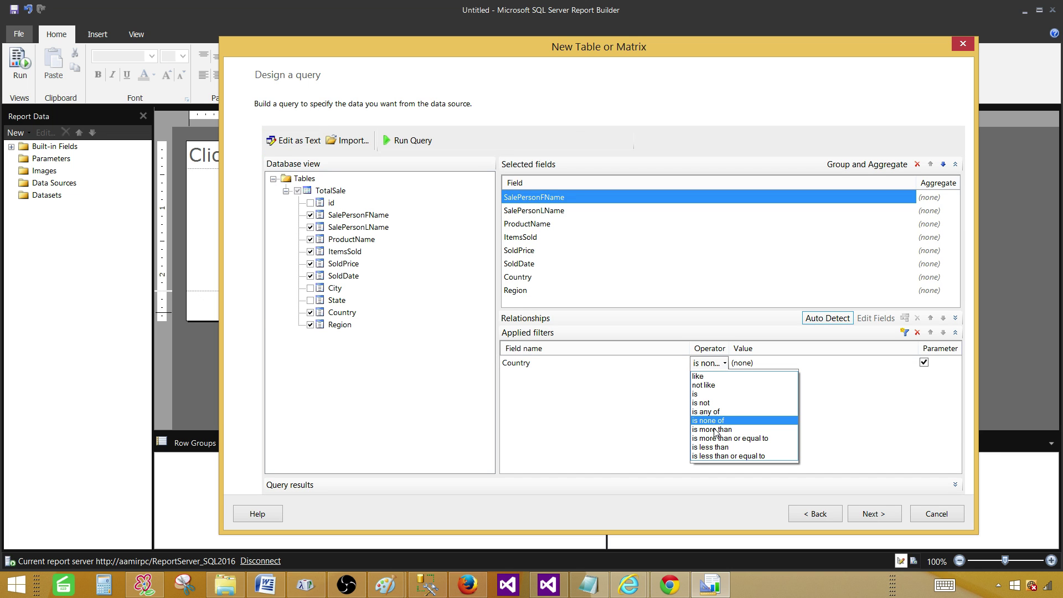
click(745, 457)
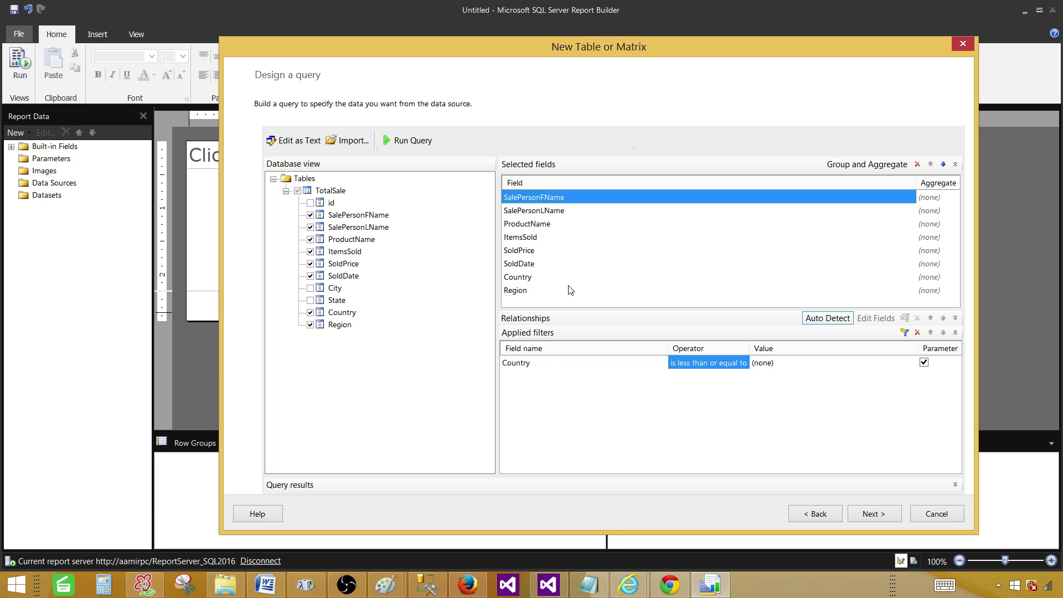
click(299, 143)
drag(488, 241, 497, 380)
click(489, 311)
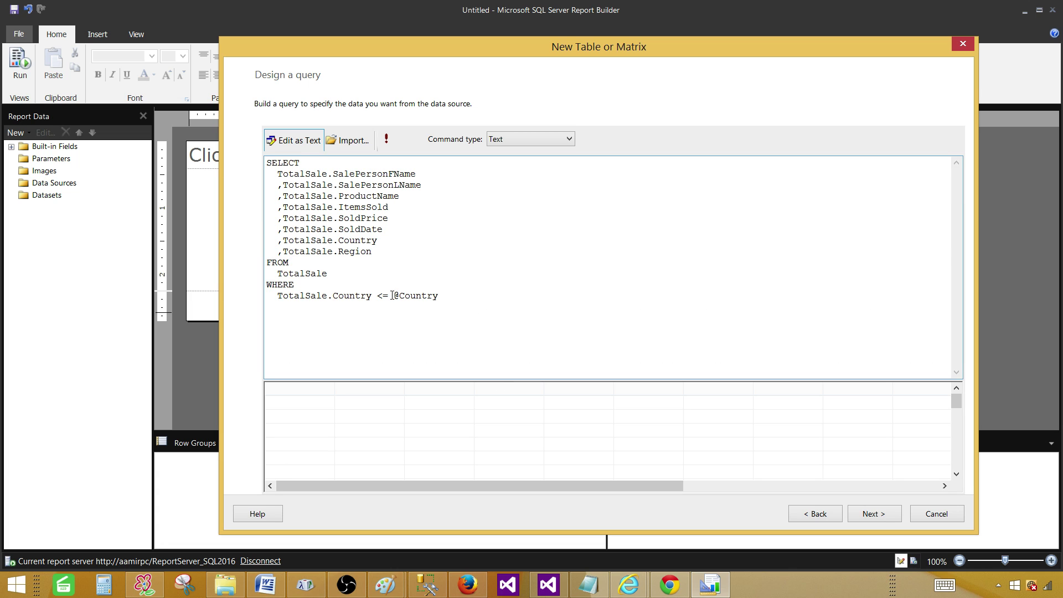
click(306, 144)
Step: Set the Country filter's operator to "is any of" with the values (blank), India and Pakistan
click(736, 366)
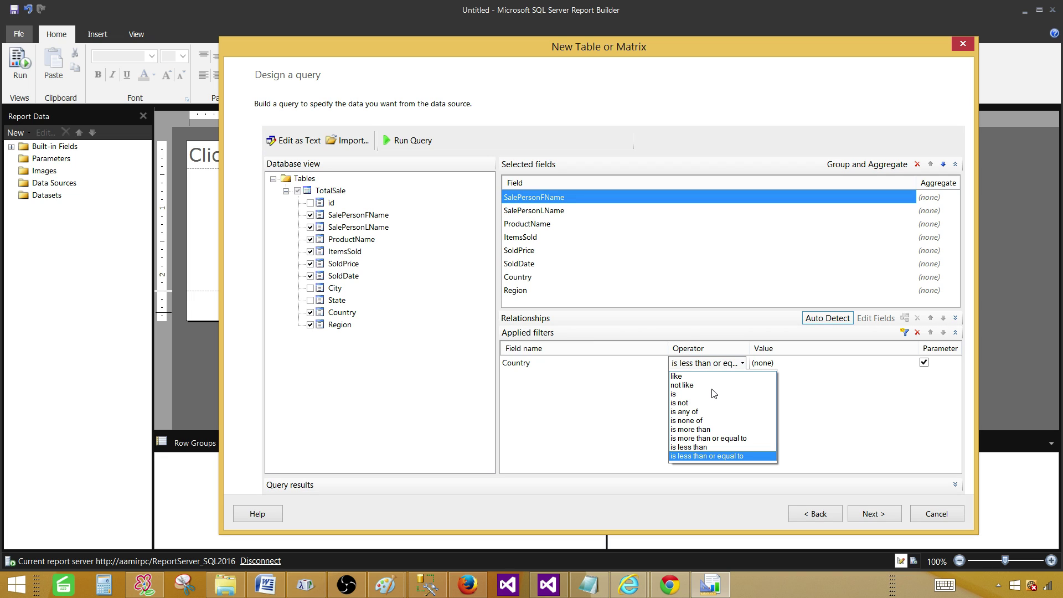
click(687, 412)
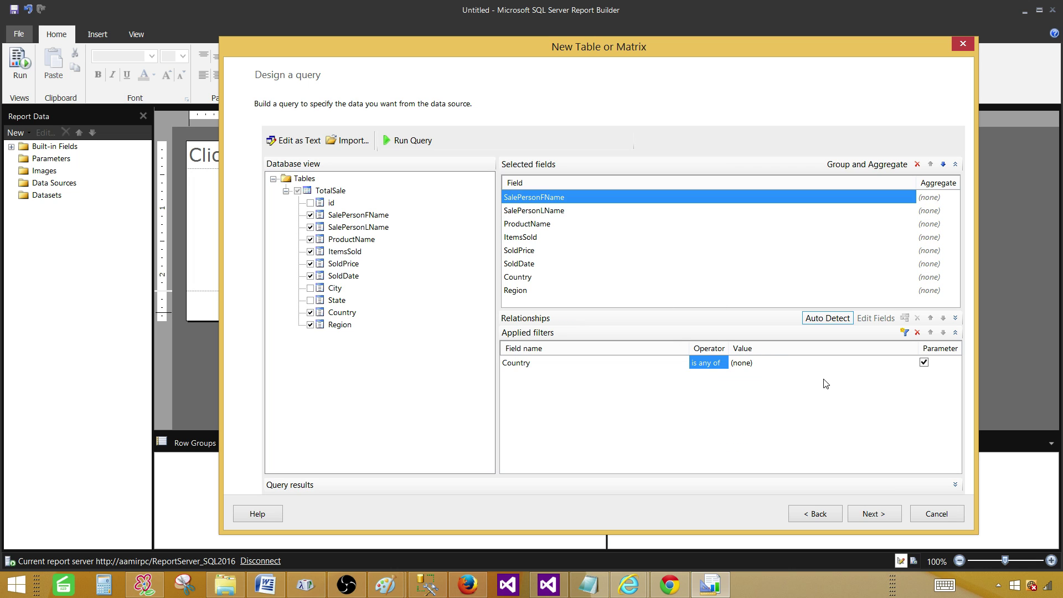
click(868, 363)
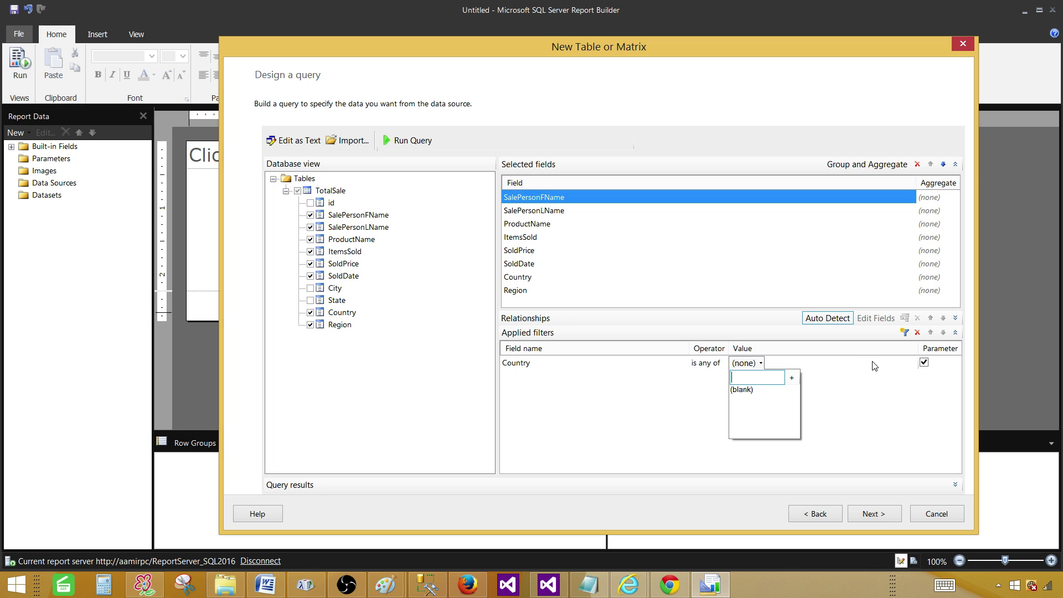
click(792, 378)
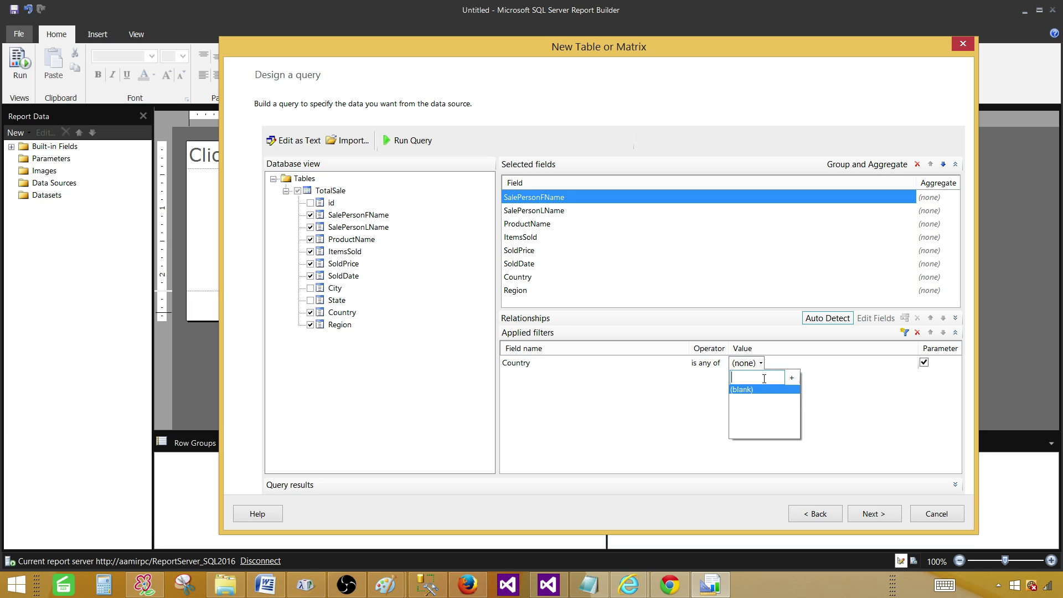
key(Return)
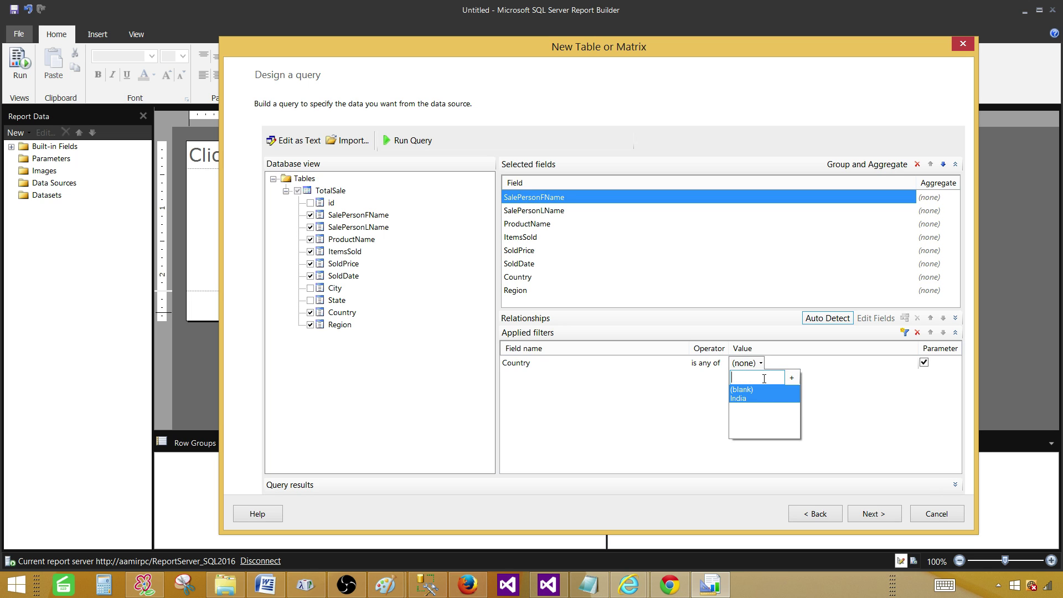
text(Pakistan)
key(Return)
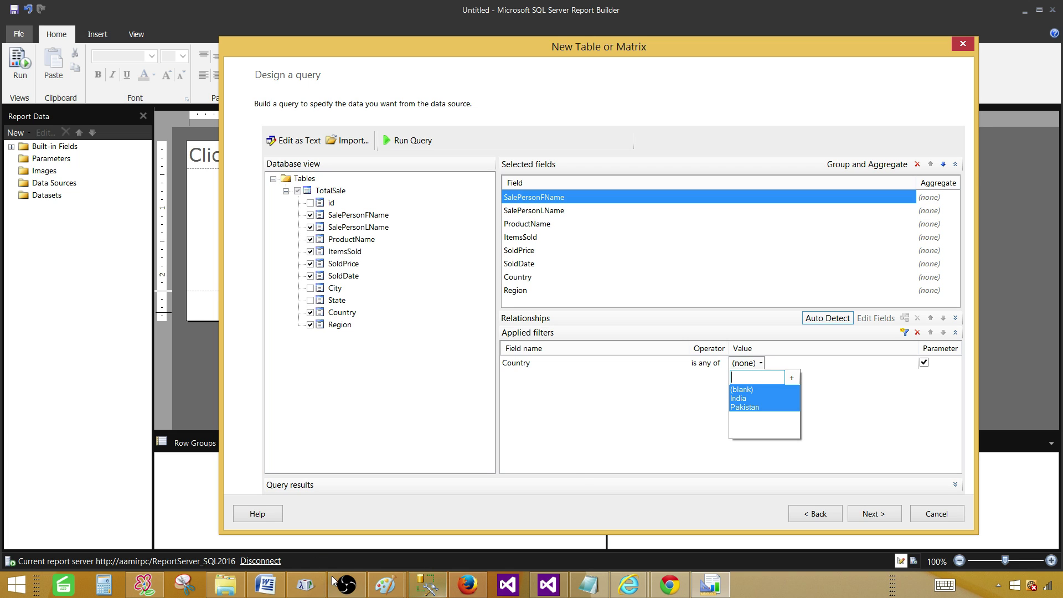
click(595, 465)
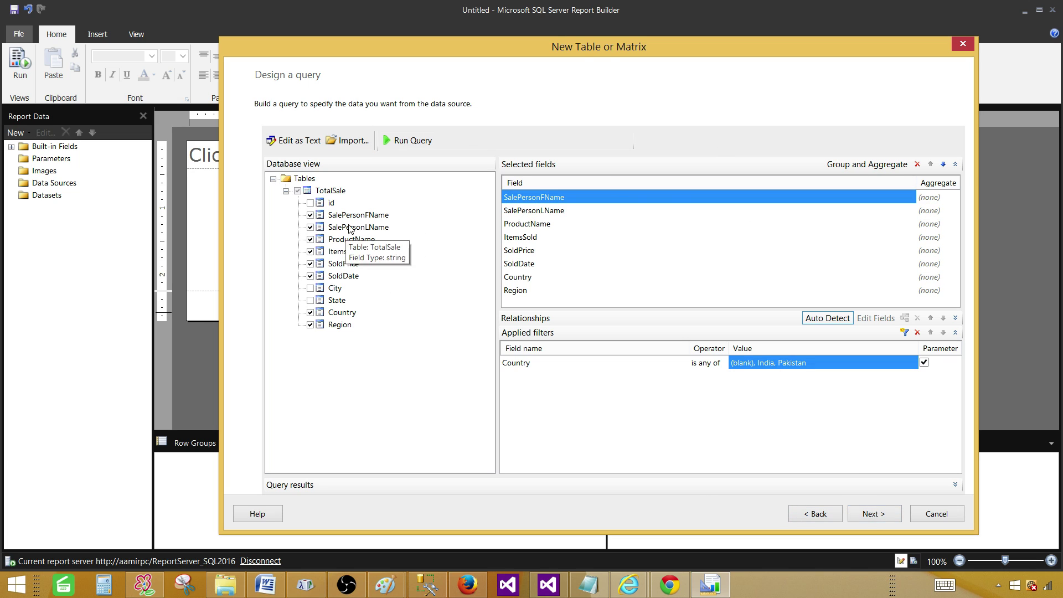
Step: View the query text for the multi-value Country filter, enlarging the text area, and return to the graphical query designer
click(306, 141)
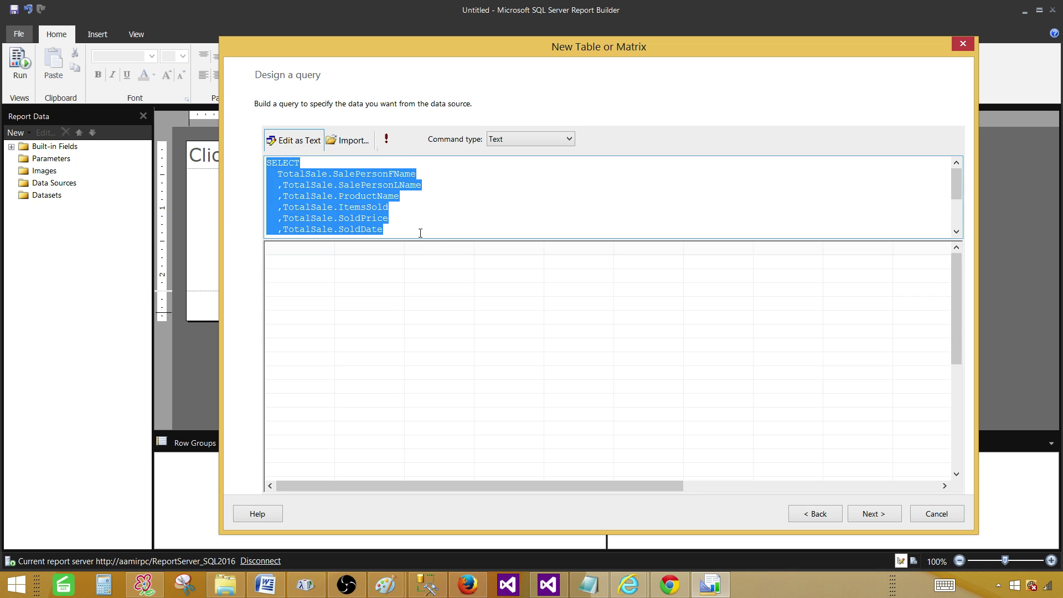
drag(420, 239, 467, 438)
click(495, 377)
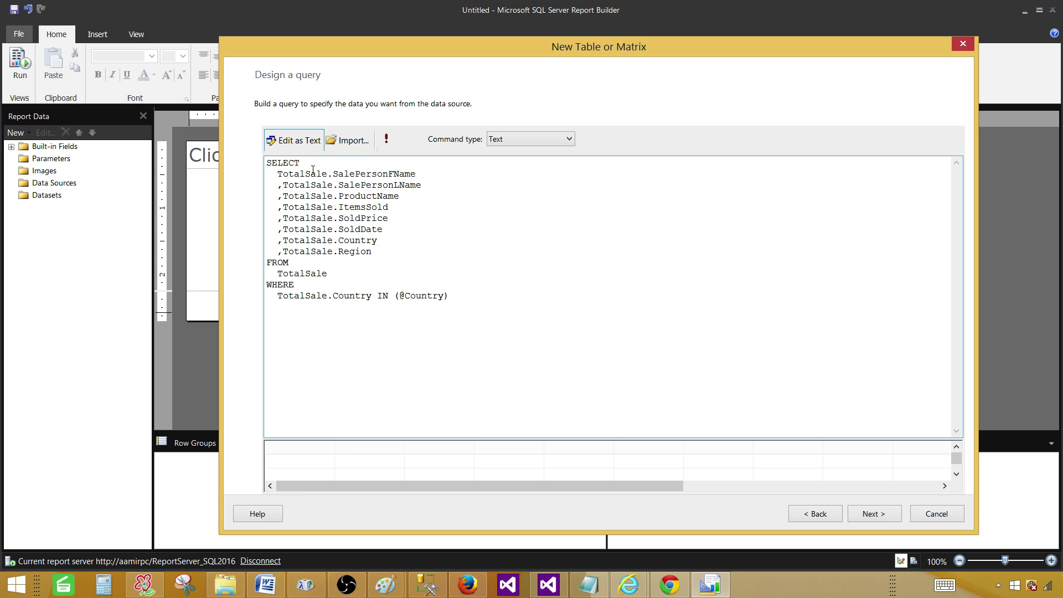
click(297, 141)
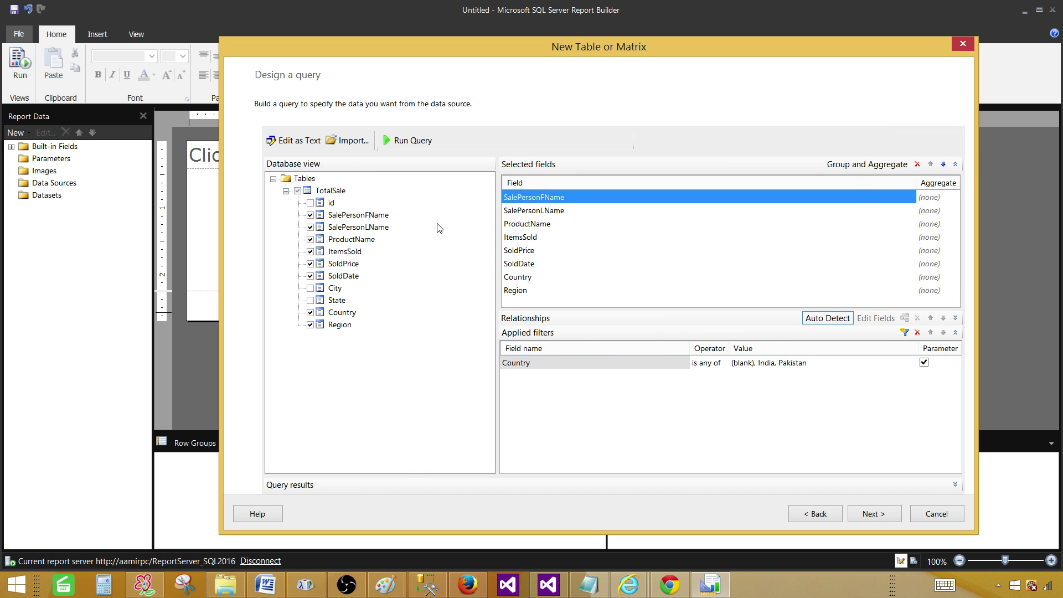
Step: Accept the query and place all available fields, from SalePersonFName through Region, in the table's Values area
click(869, 515)
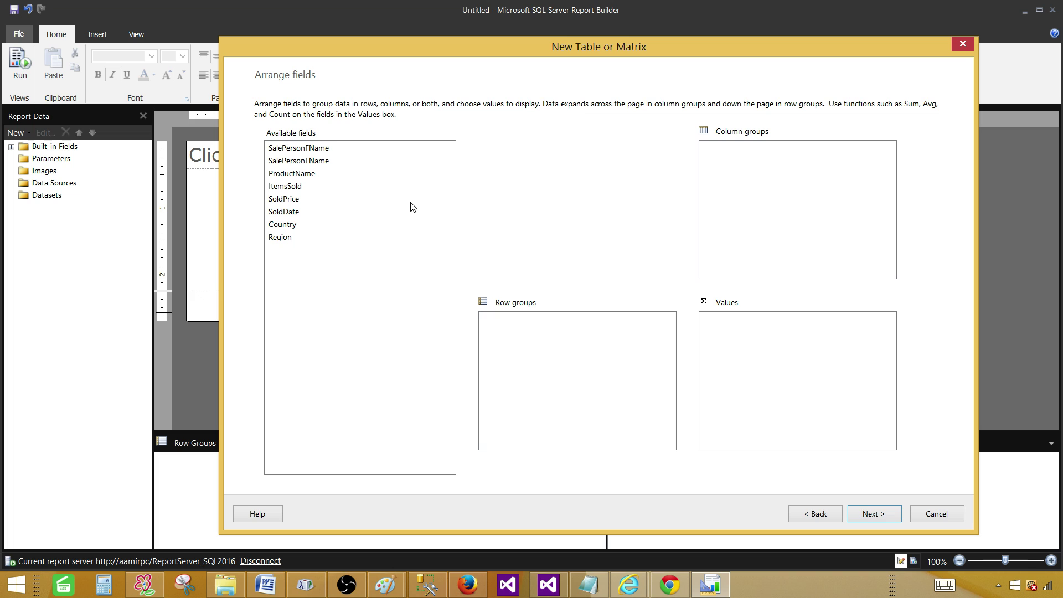
click(271, 148)
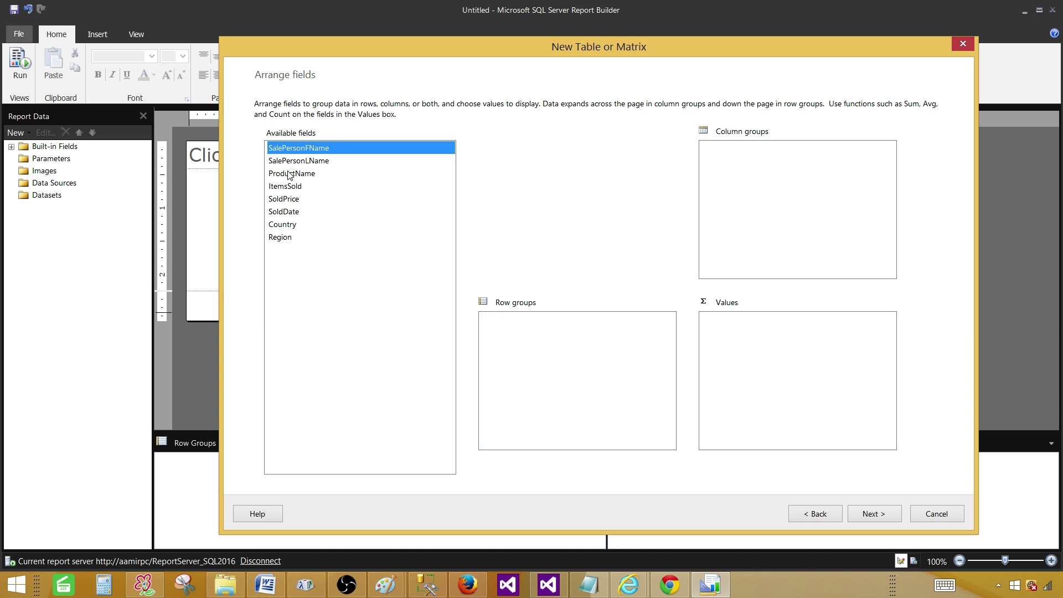
ctrl+click(295, 163)
ctrl+click(296, 173)
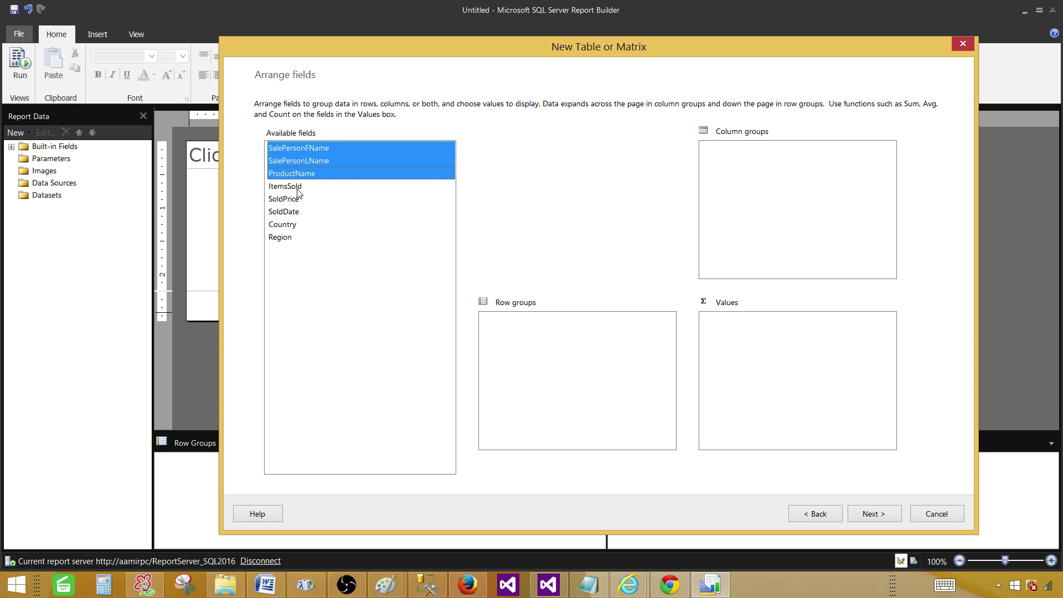
shift+click(293, 239)
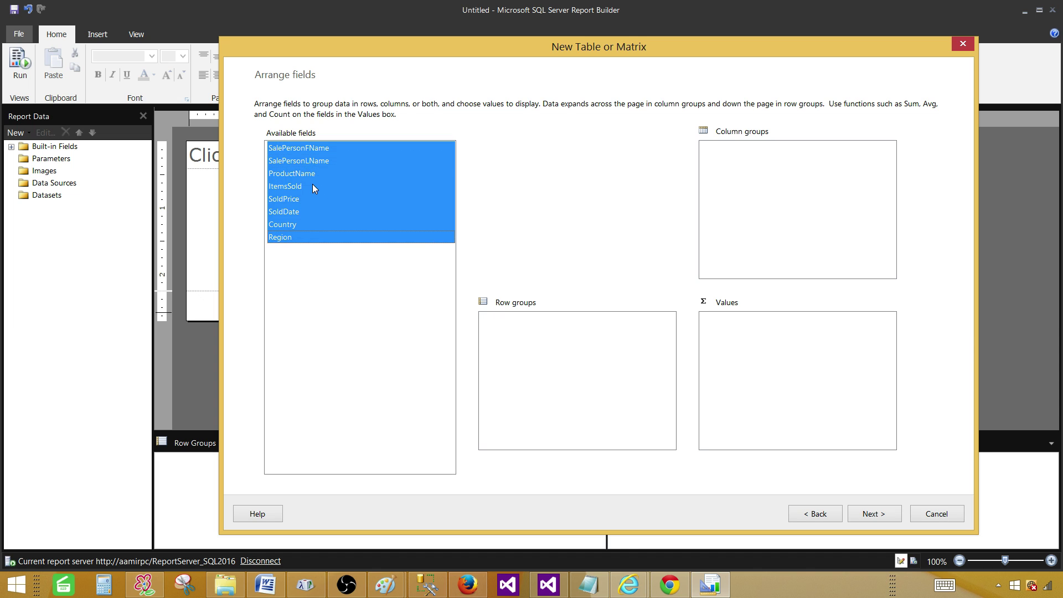
drag(329, 184, 749, 338)
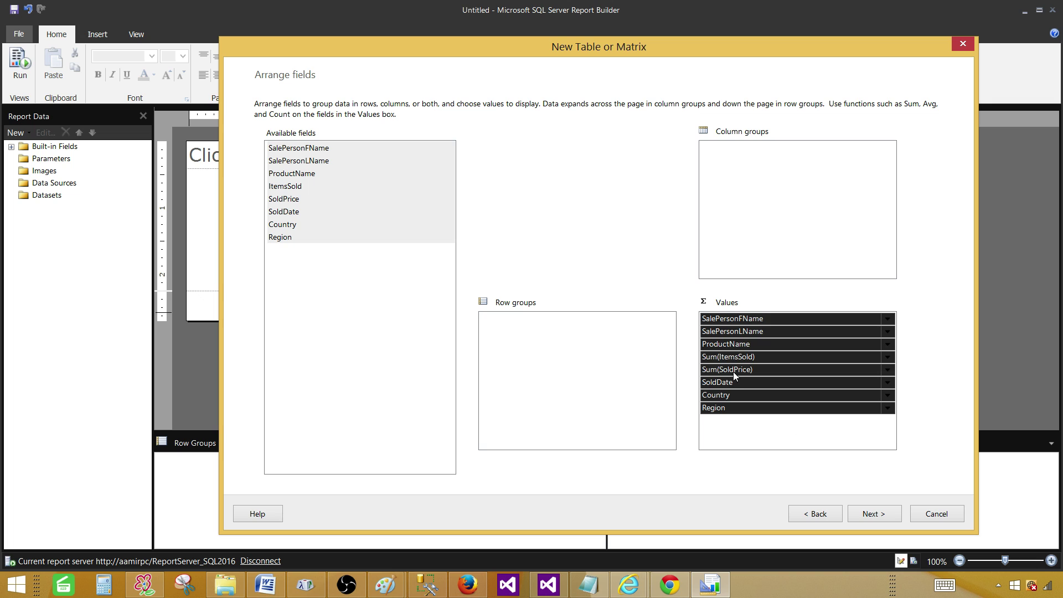
Step: Remove the Sum aggregate from the ItemsSold and SoldPrice values so both fields show detail data
click(729, 355)
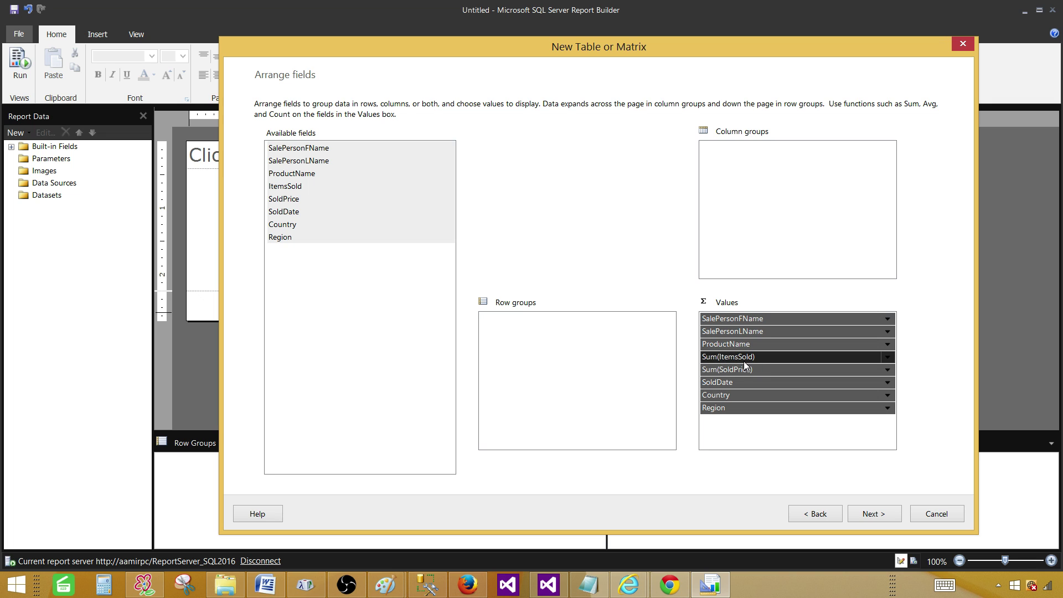
click(892, 359)
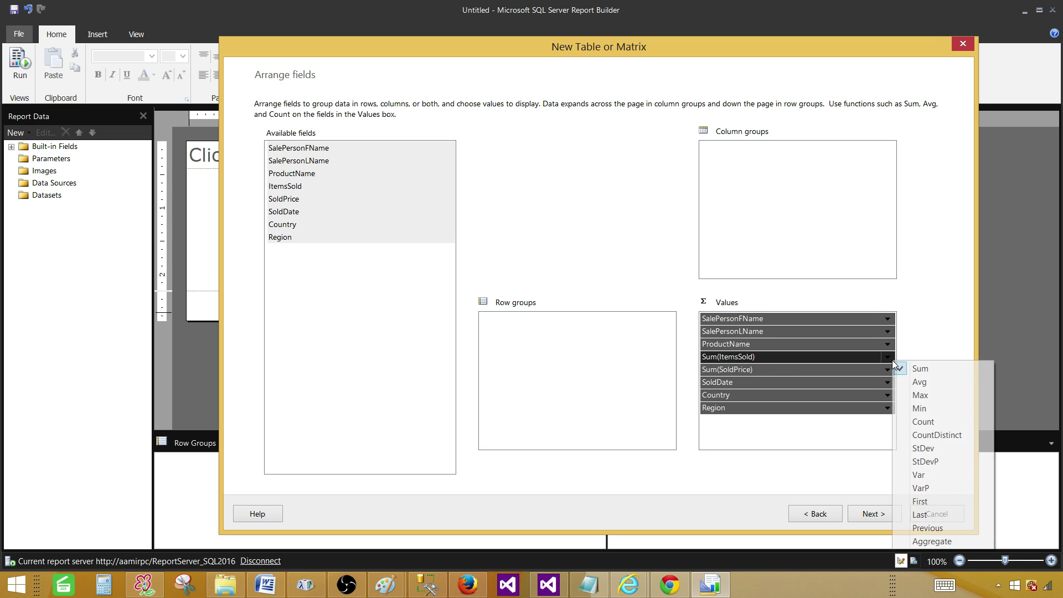
click(908, 368)
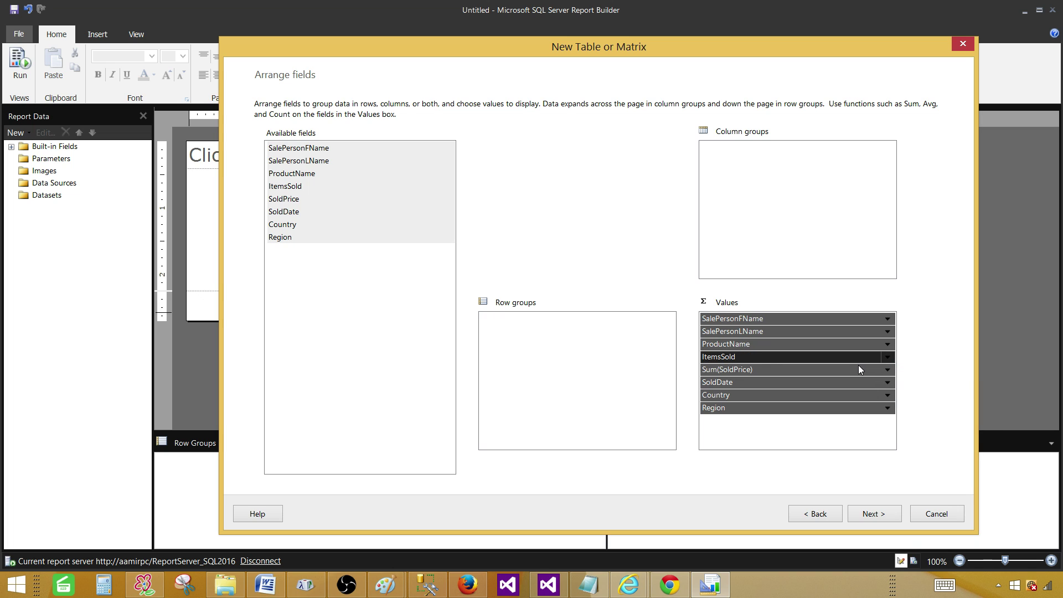
click(886, 368)
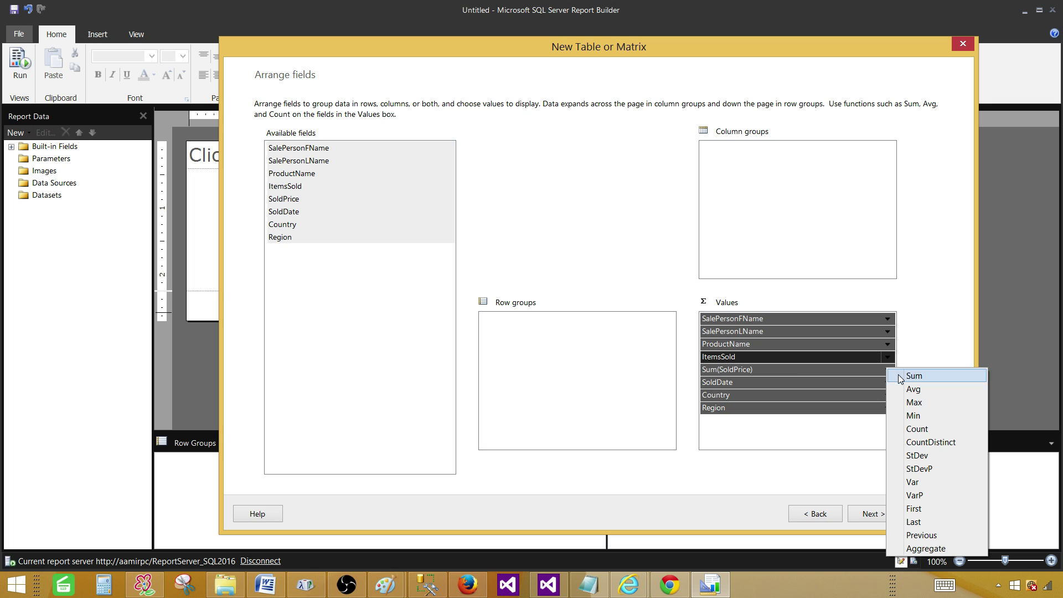
click(856, 373)
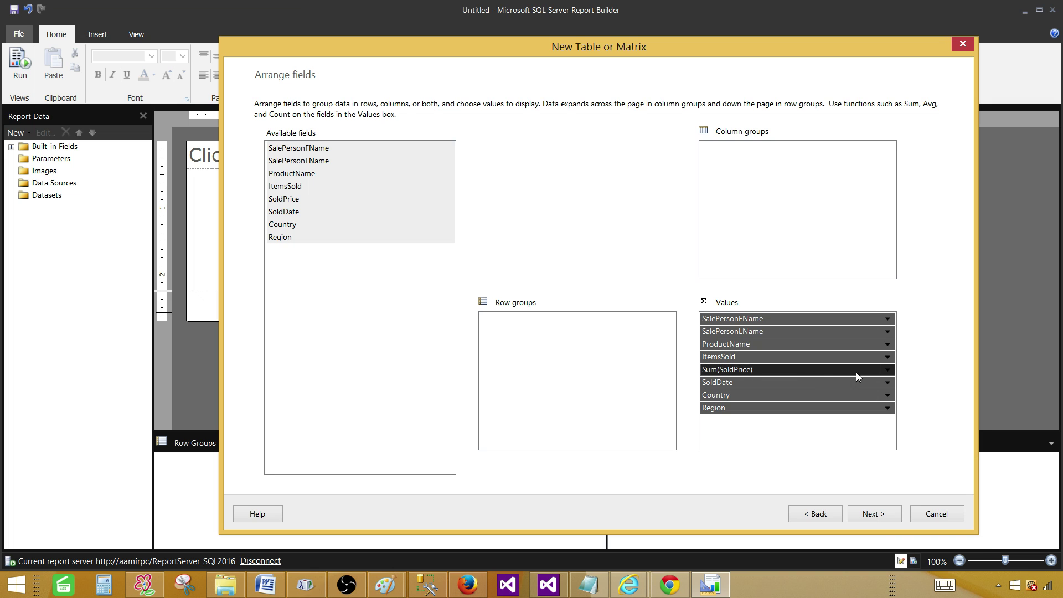
click(885, 373)
click(900, 383)
click(753, 432)
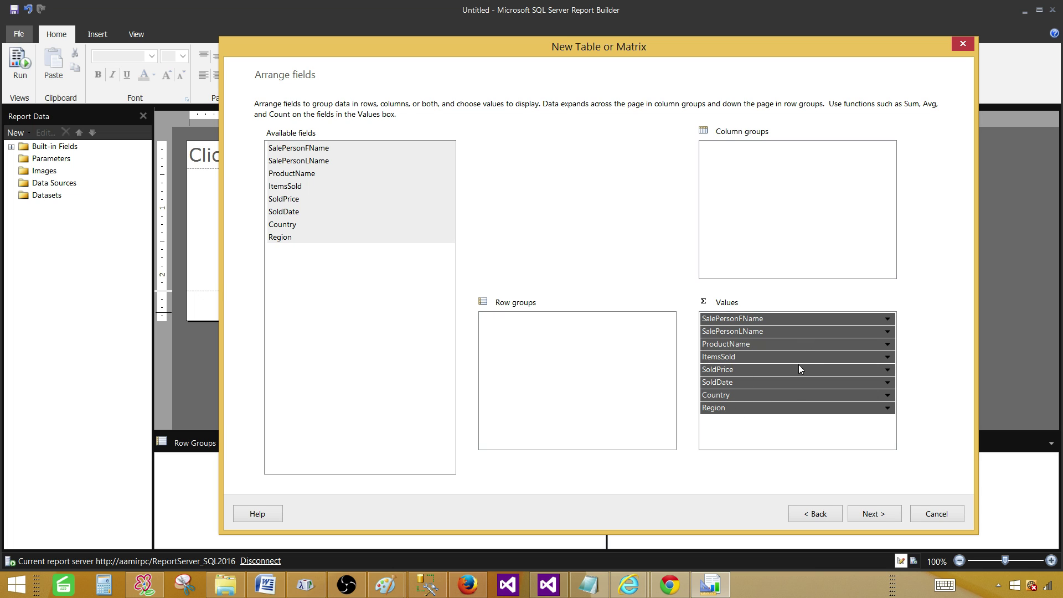
Step: Keep the default table layout, compare the Generic style, choose the Forest style and finish the wizard
click(872, 515)
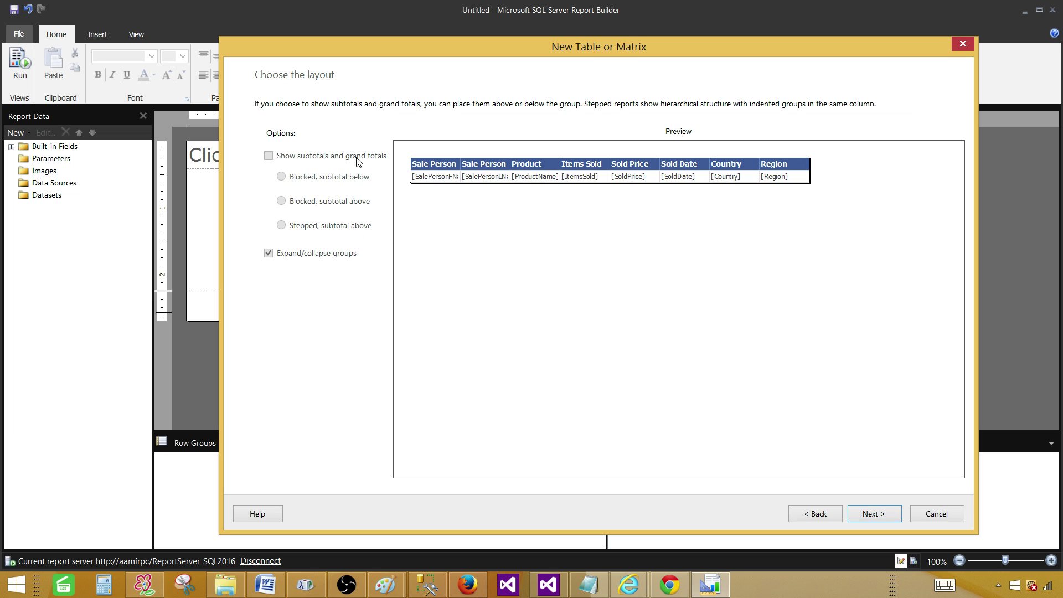
click(871, 514)
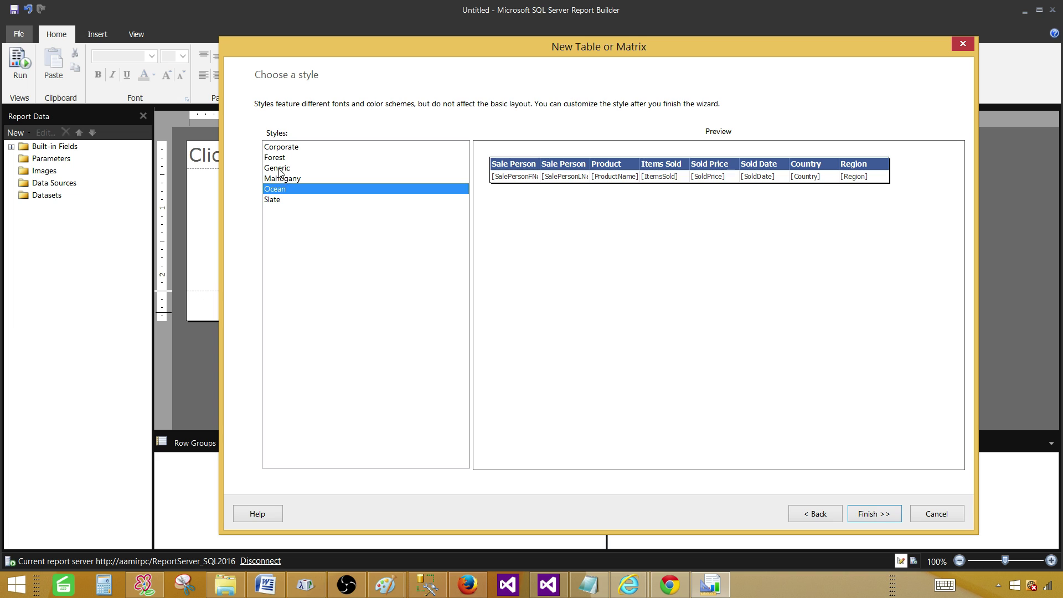
click(281, 169)
click(284, 160)
click(276, 165)
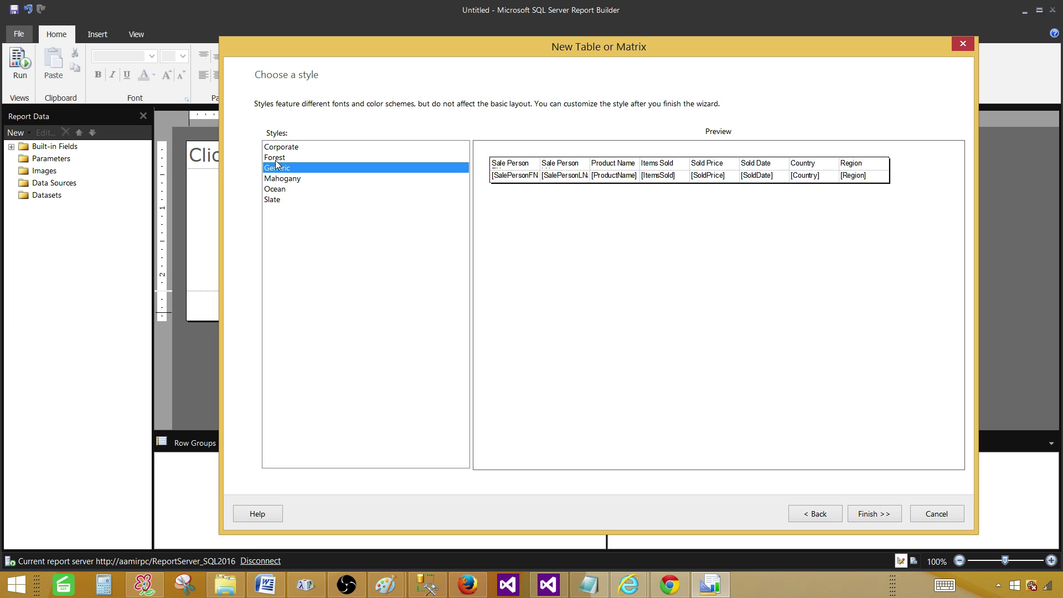
click(279, 157)
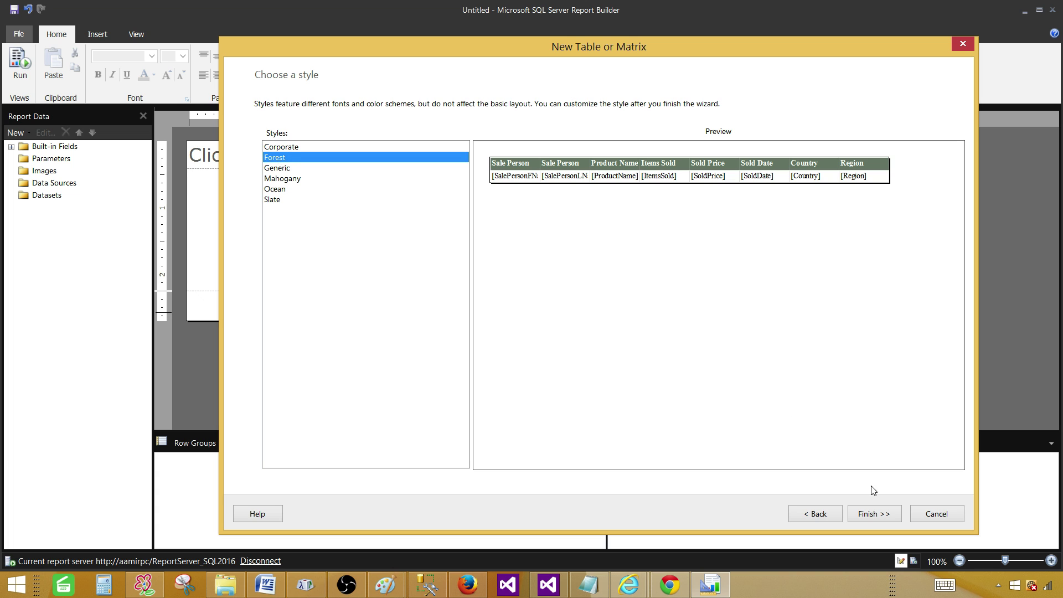
click(879, 514)
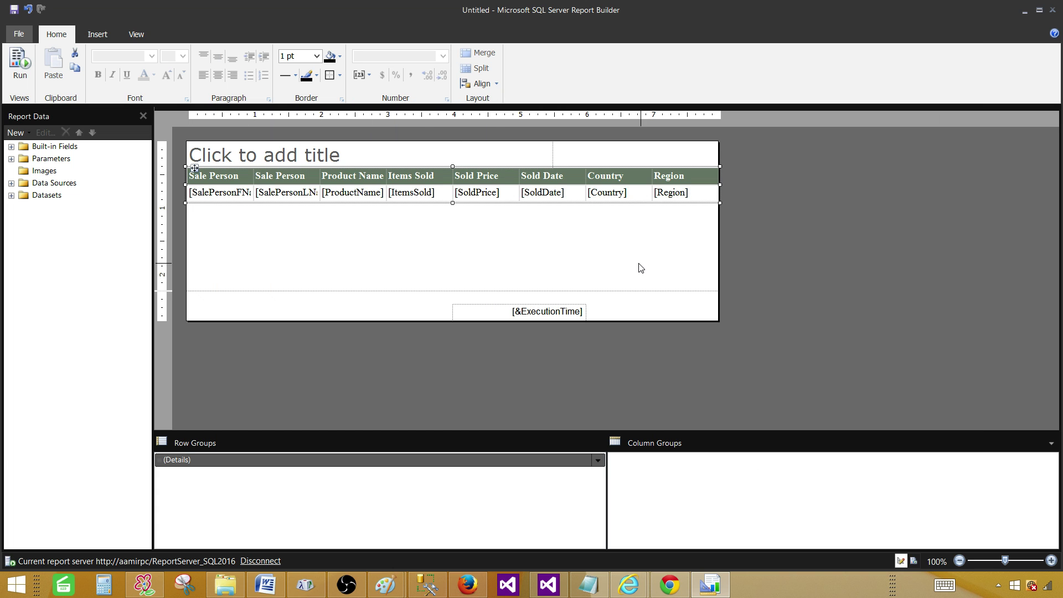
Step: Review the Country parameter's general options, available values and default values, and close its properties
click(12, 159)
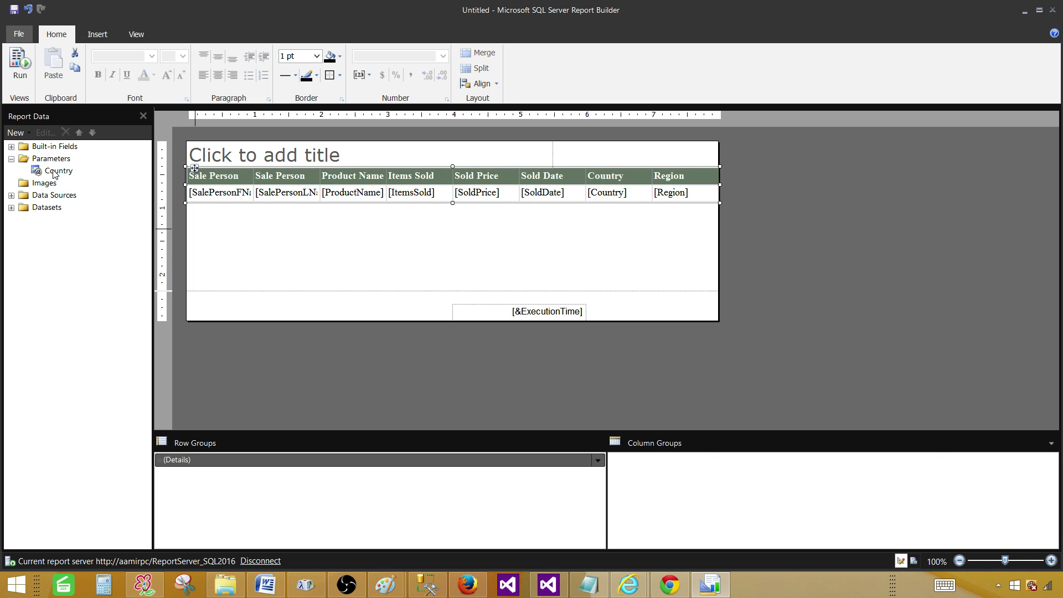
double_click(57, 171)
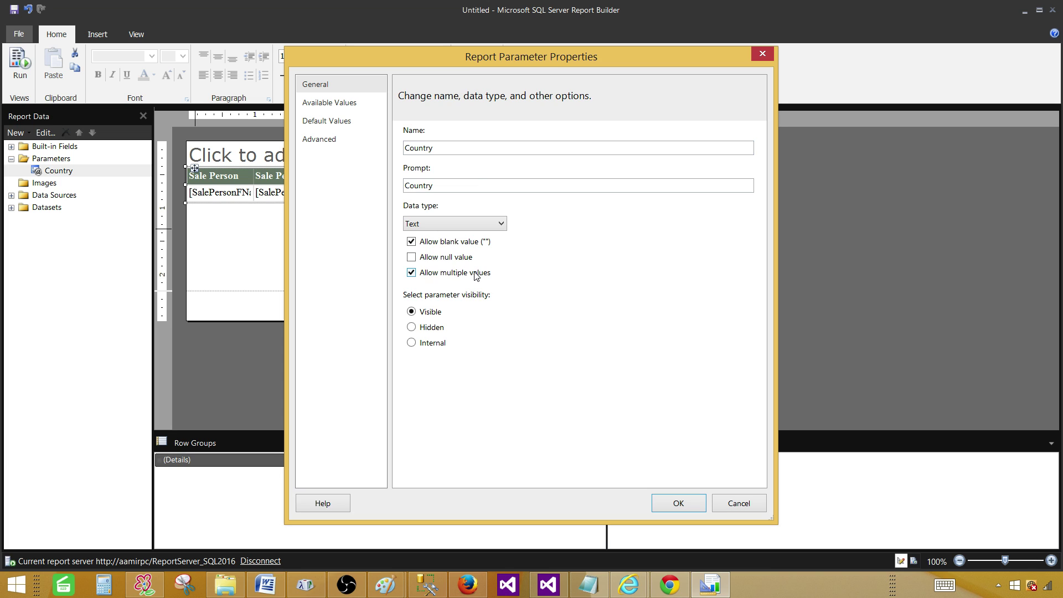
click(337, 104)
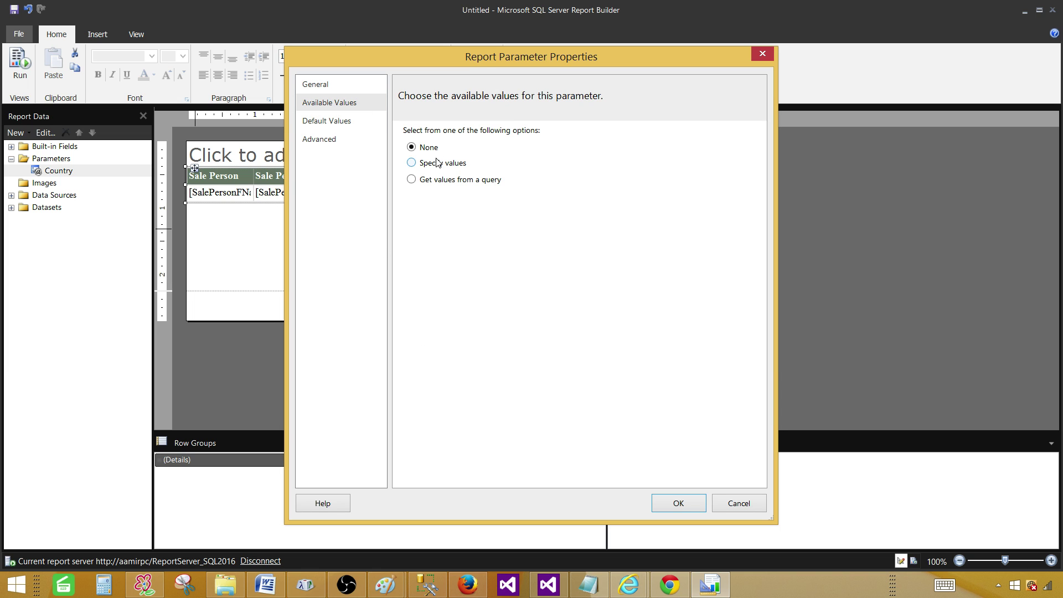
click(343, 121)
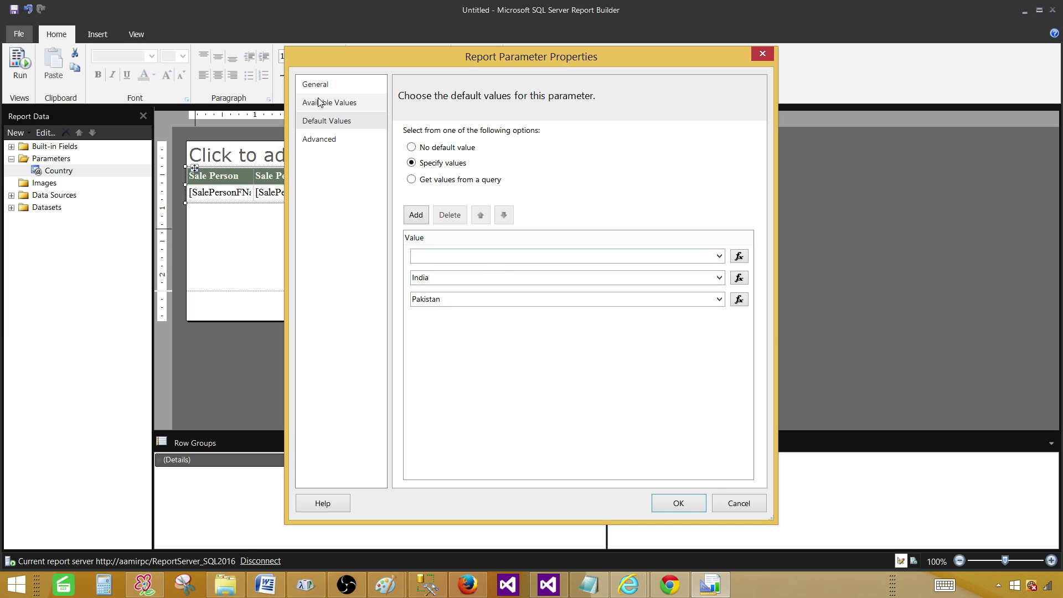
click(678, 503)
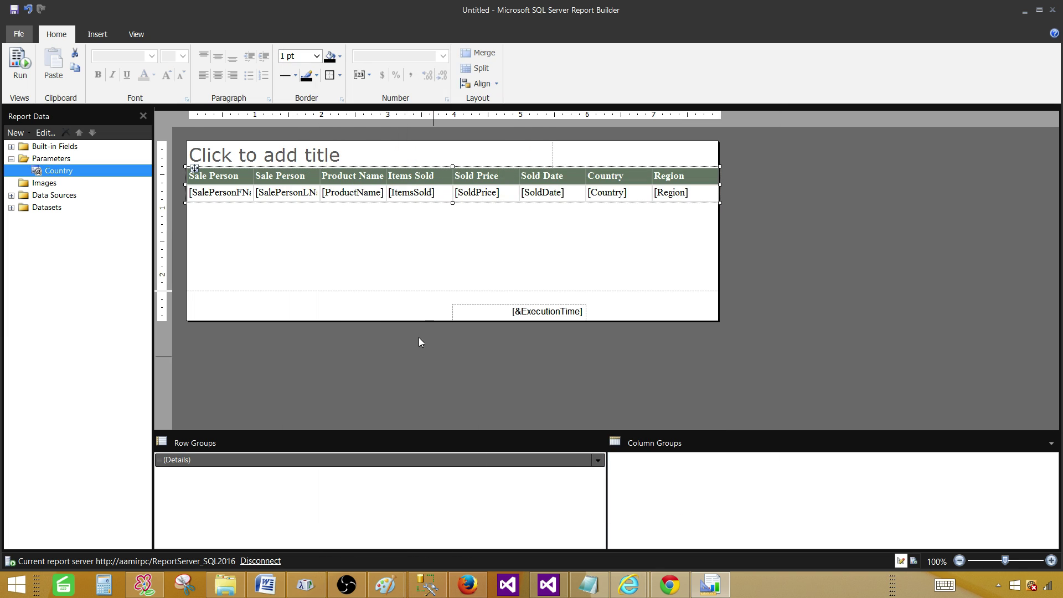
Step: Run the report and enter France in place of the blank value in the Country parameter
key(F5)
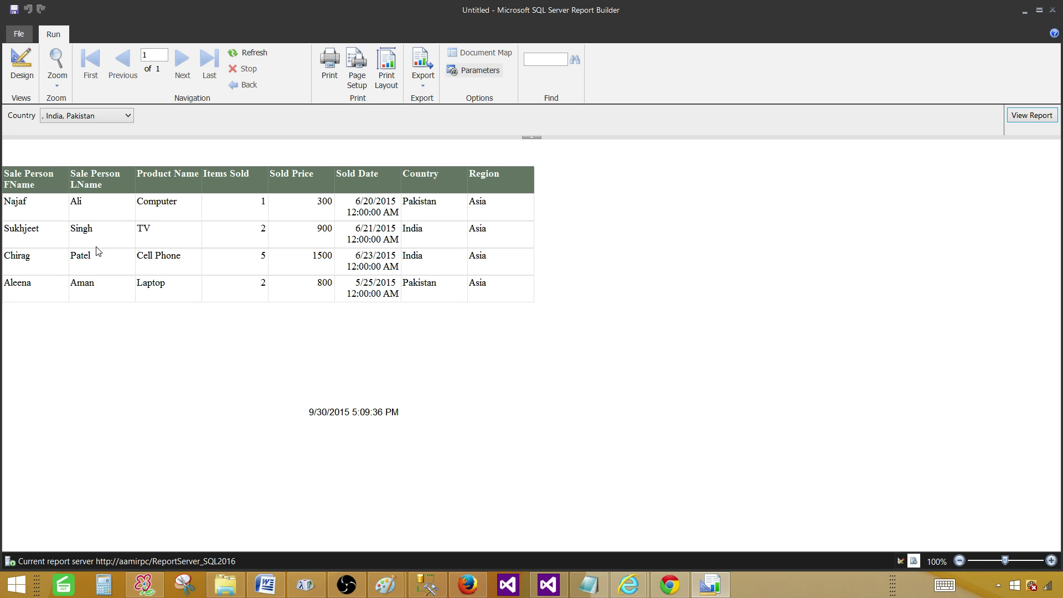
click(103, 119)
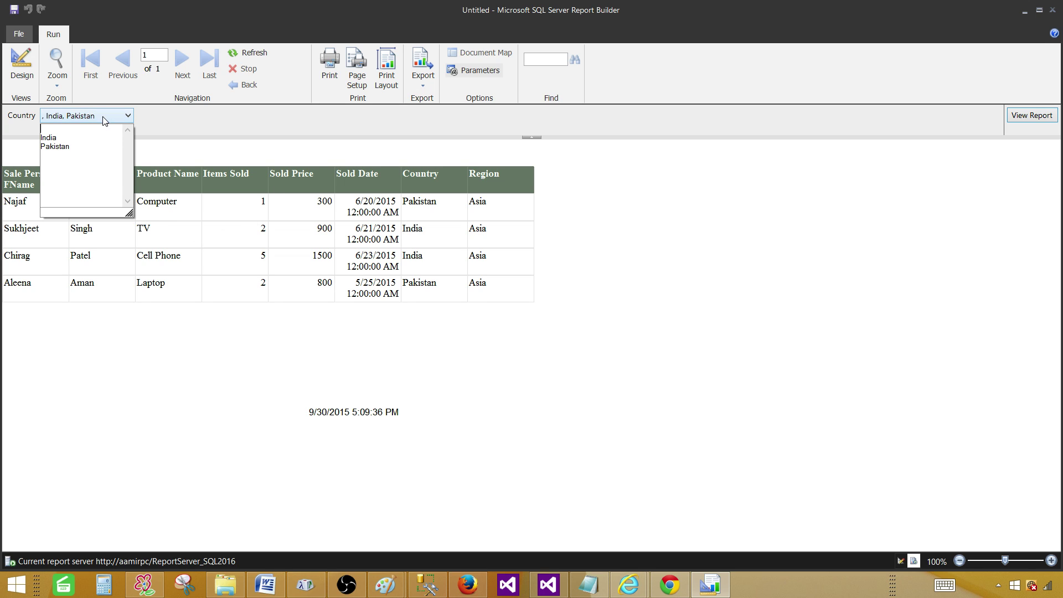
drag(72, 146, 16, 121)
click(50, 128)
text(France)
key(Return)
key(BackSpace)
click(187, 117)
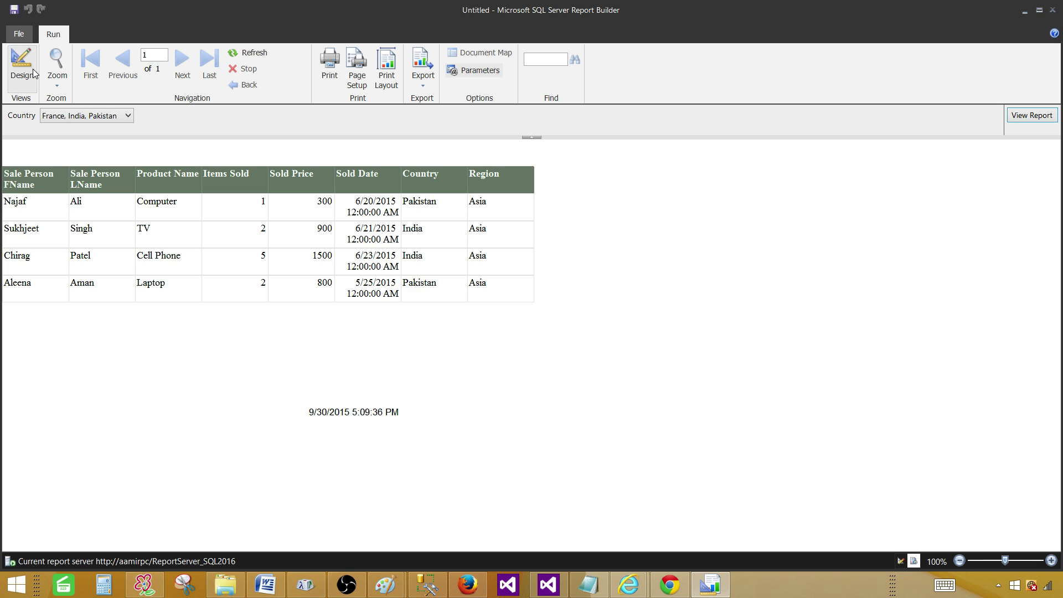
Step: Refresh the report and try to clear the values entered in the Country parameter
click(248, 52)
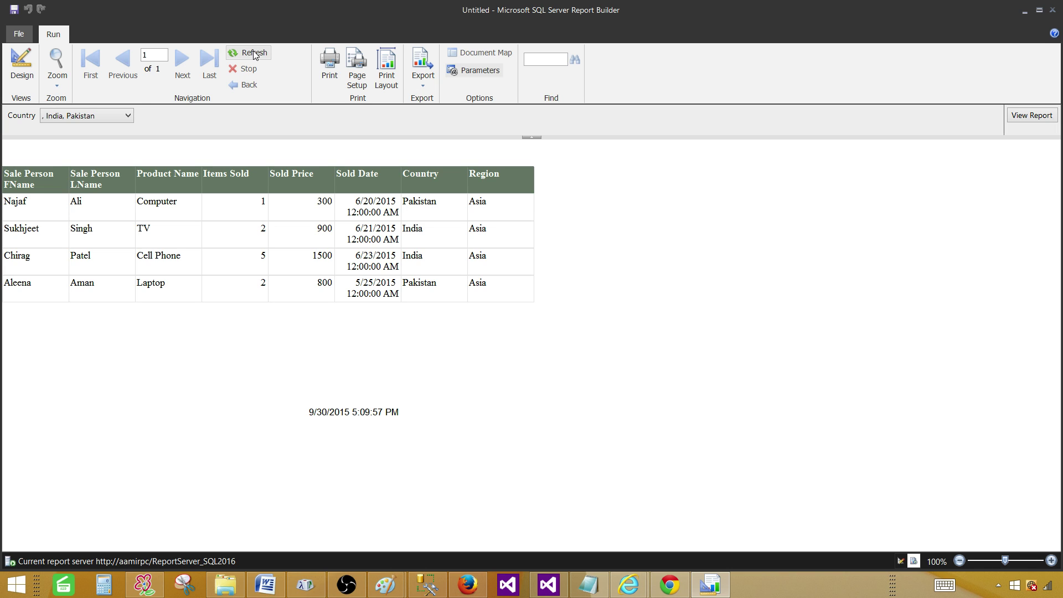
click(128, 115)
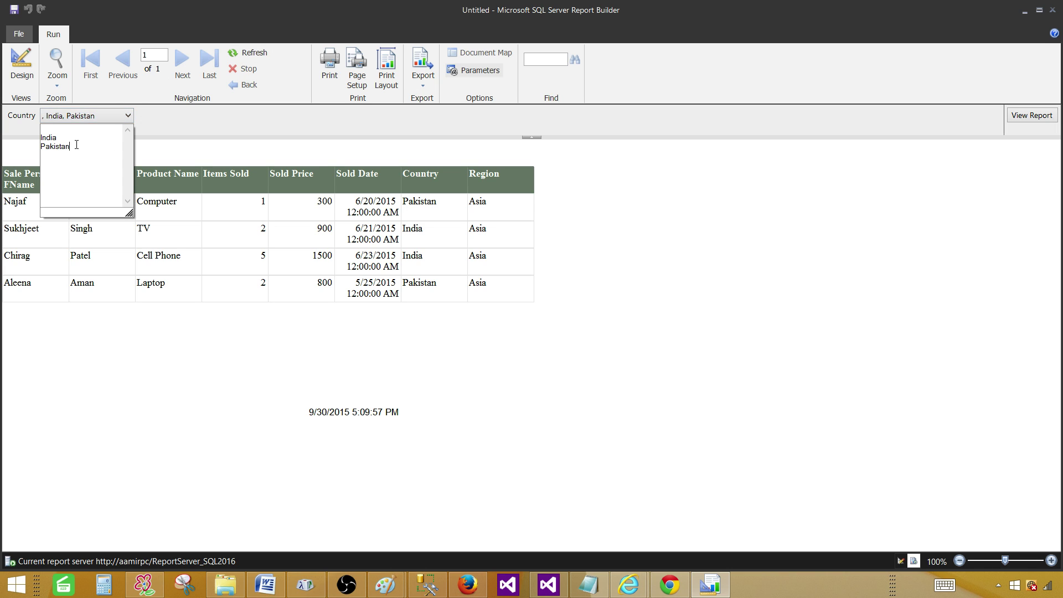
drag(76, 145, 31, 128)
key(Delete)
click(143, 122)
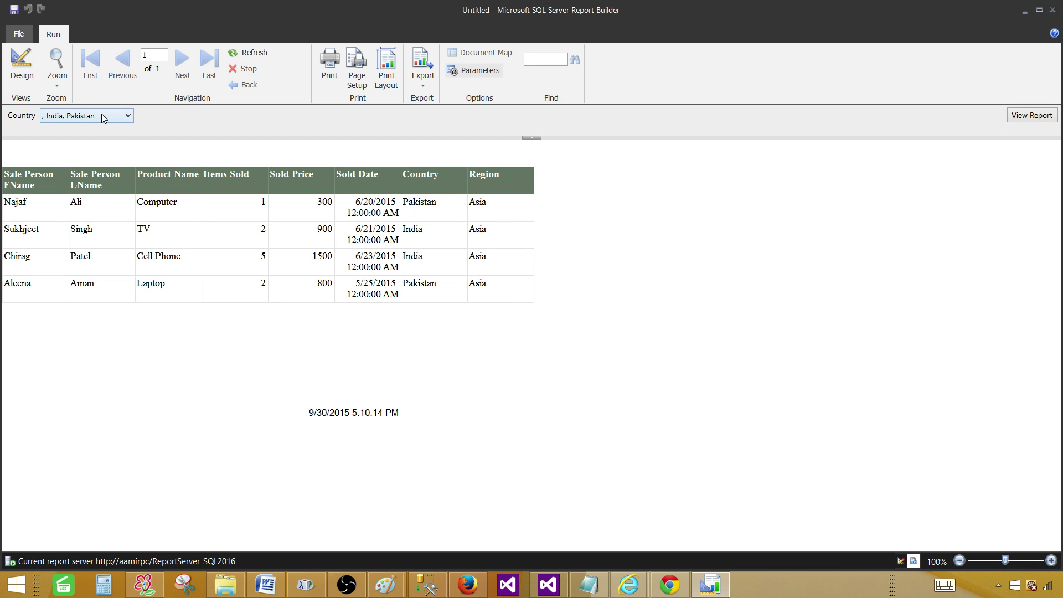
Step: Inspect the Country parameter's value list in the running report, and hide and show the parameter area
click(102, 116)
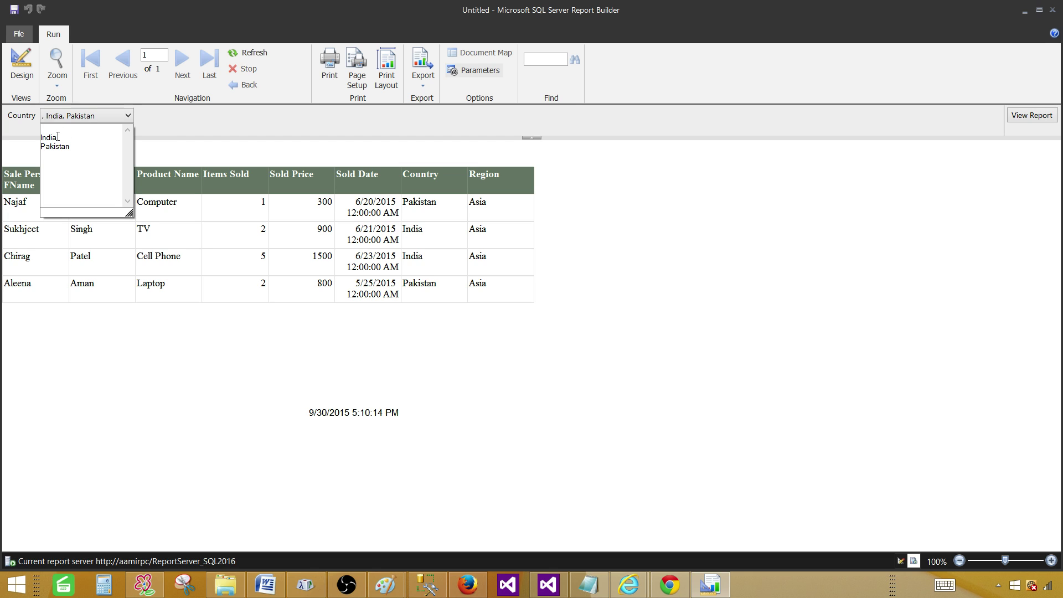
click(234, 129)
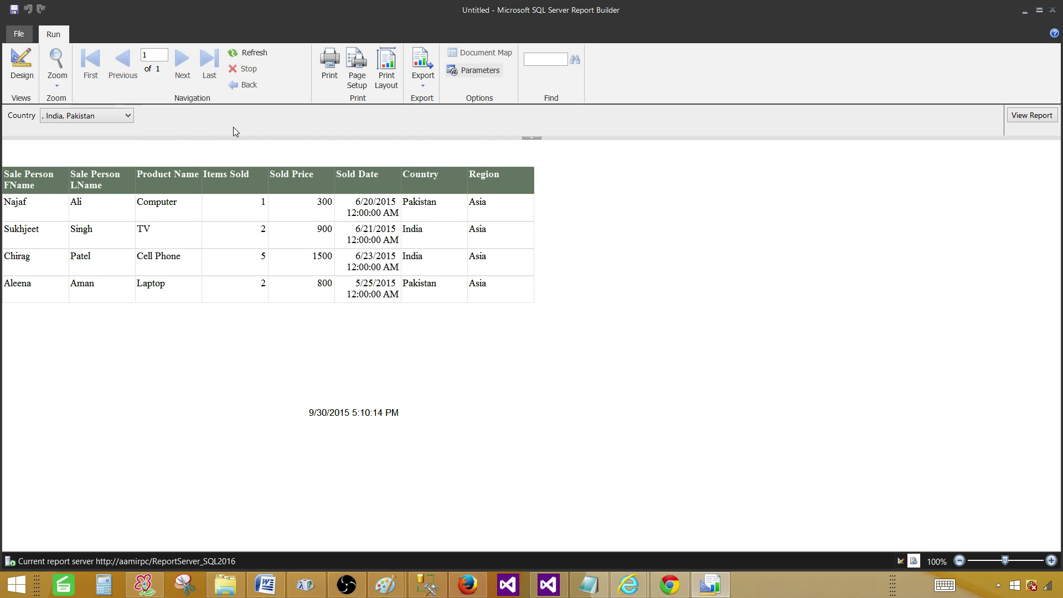
click(475, 70)
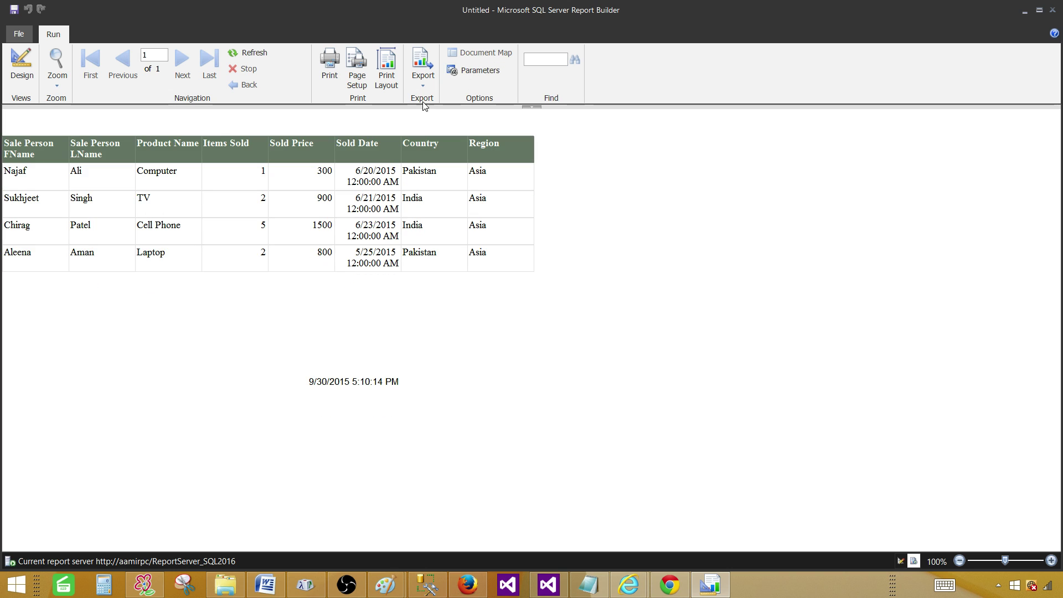
click(479, 70)
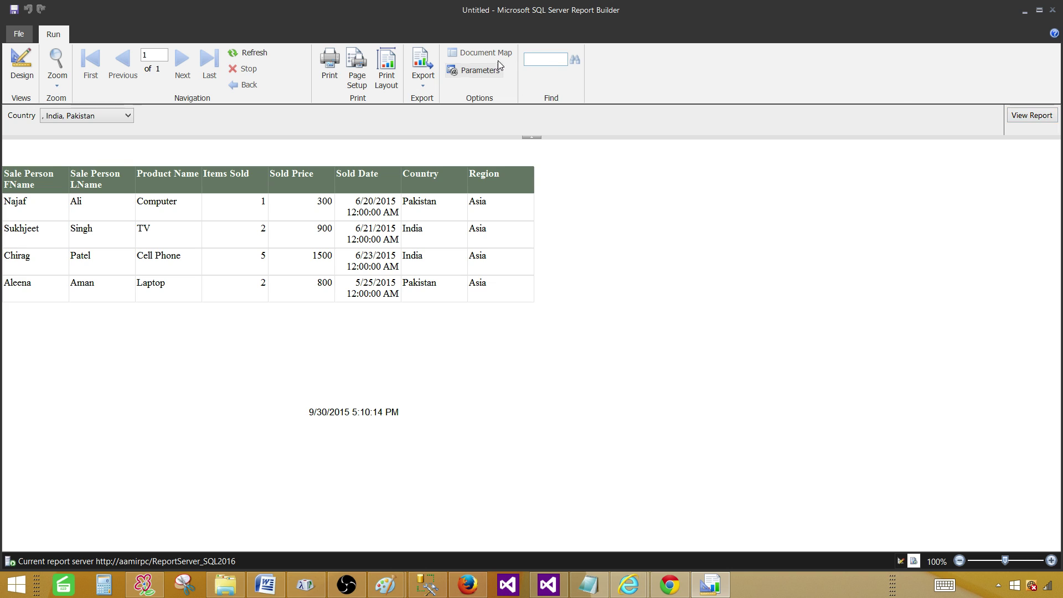
click(475, 70)
click(463, 73)
click(75, 116)
drag(70, 147, 45, 129)
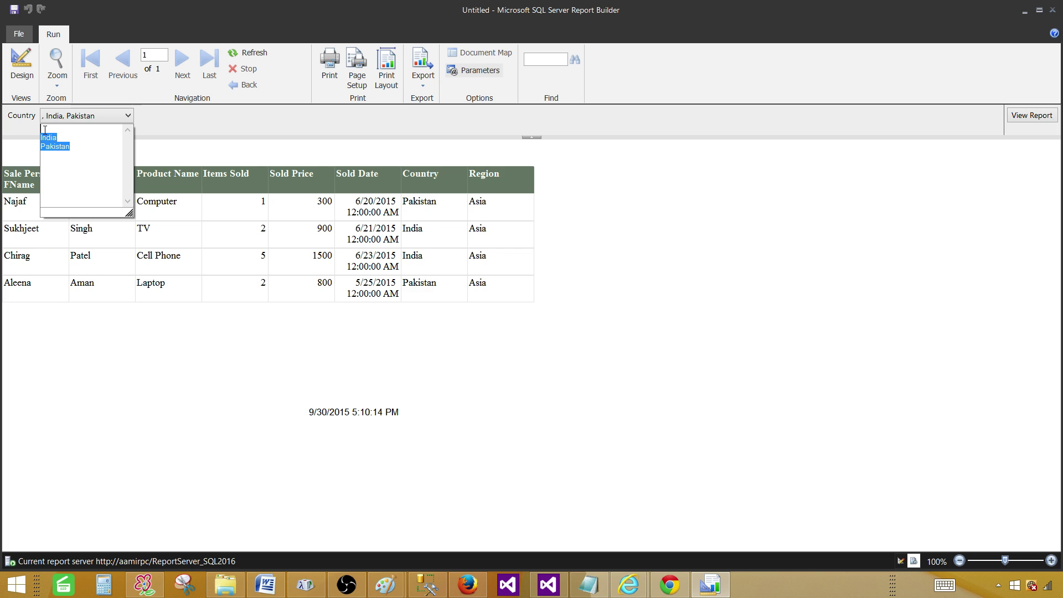
click(50, 129)
Step: Return to the report design, review the Country parameter's general options and available values, and cancel its properties
click(21, 64)
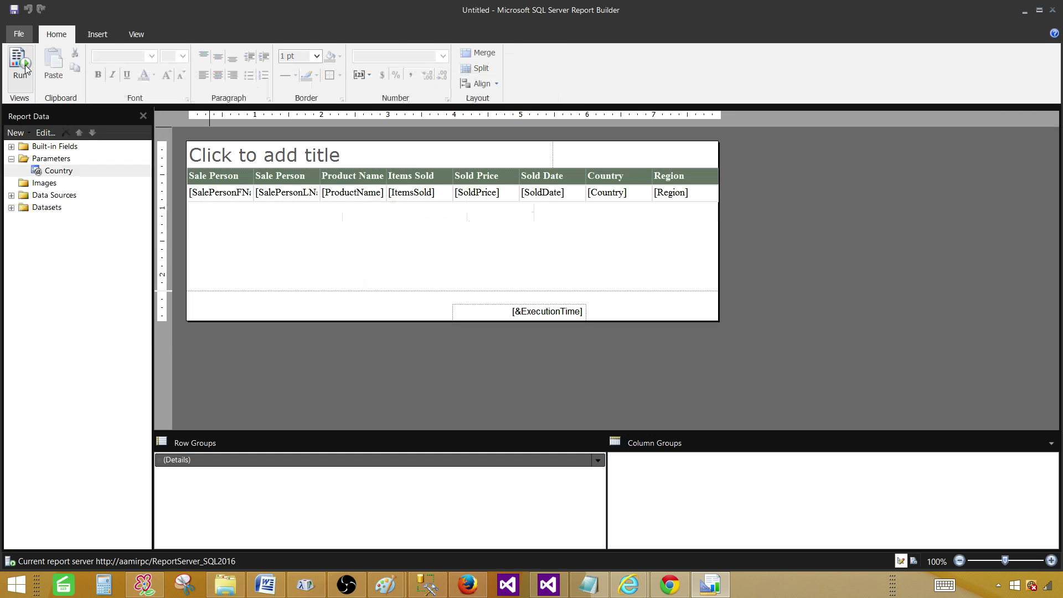
right_click(58, 171)
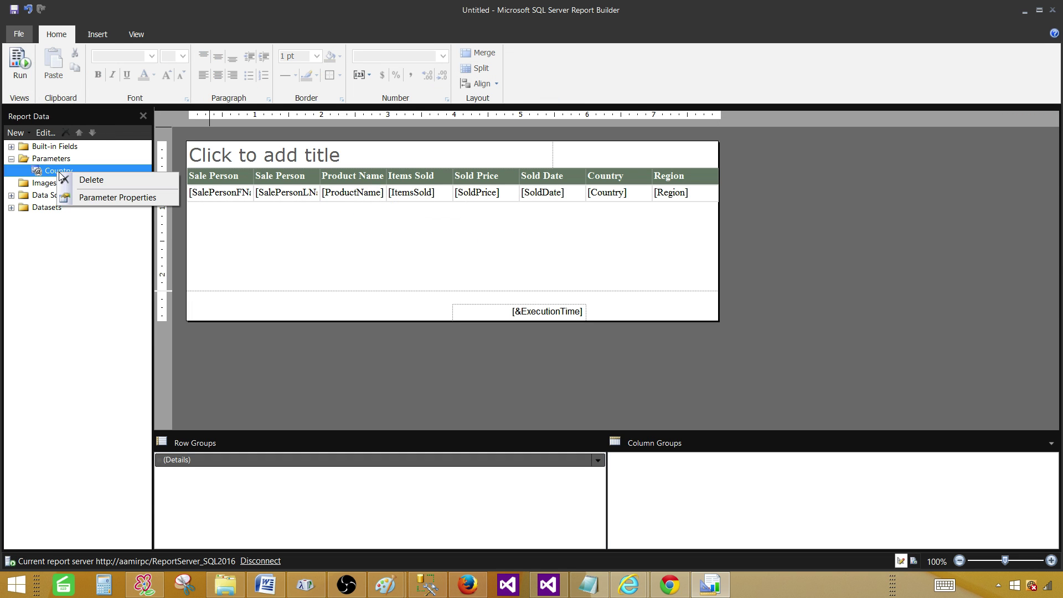
click(99, 198)
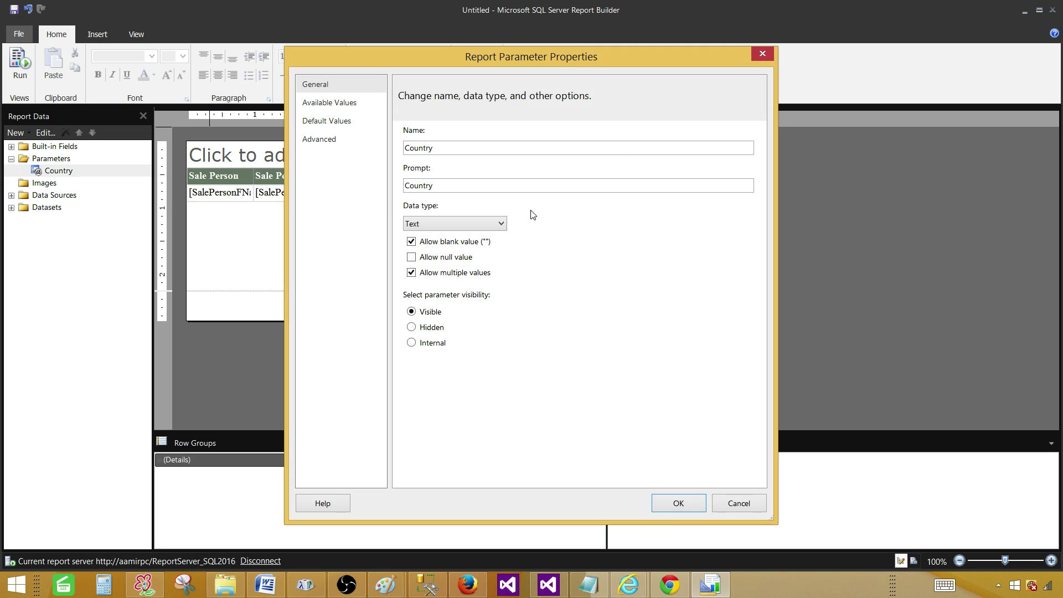
click(410, 244)
click(330, 106)
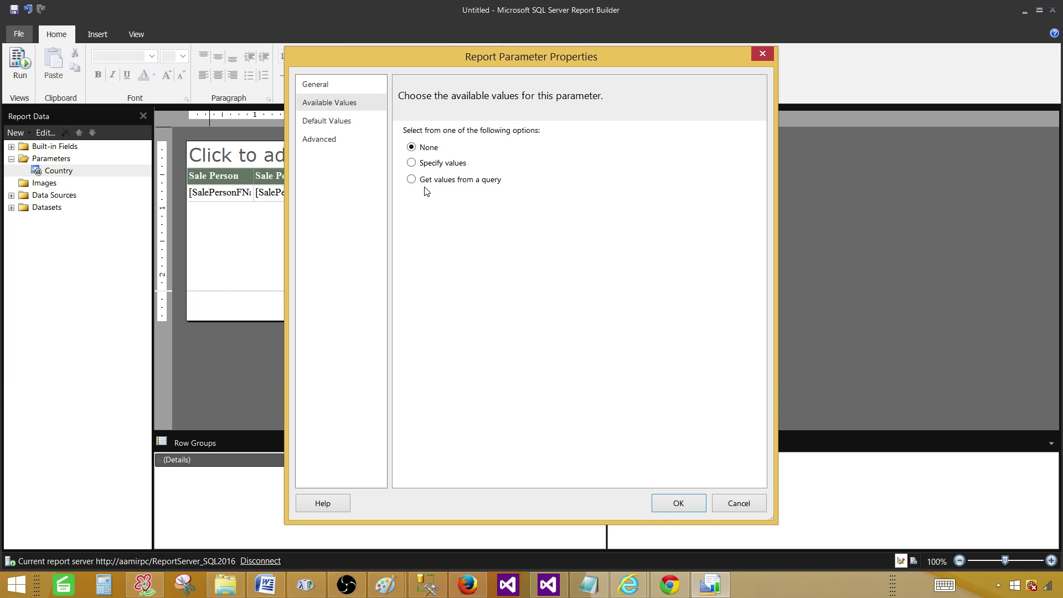
click(751, 503)
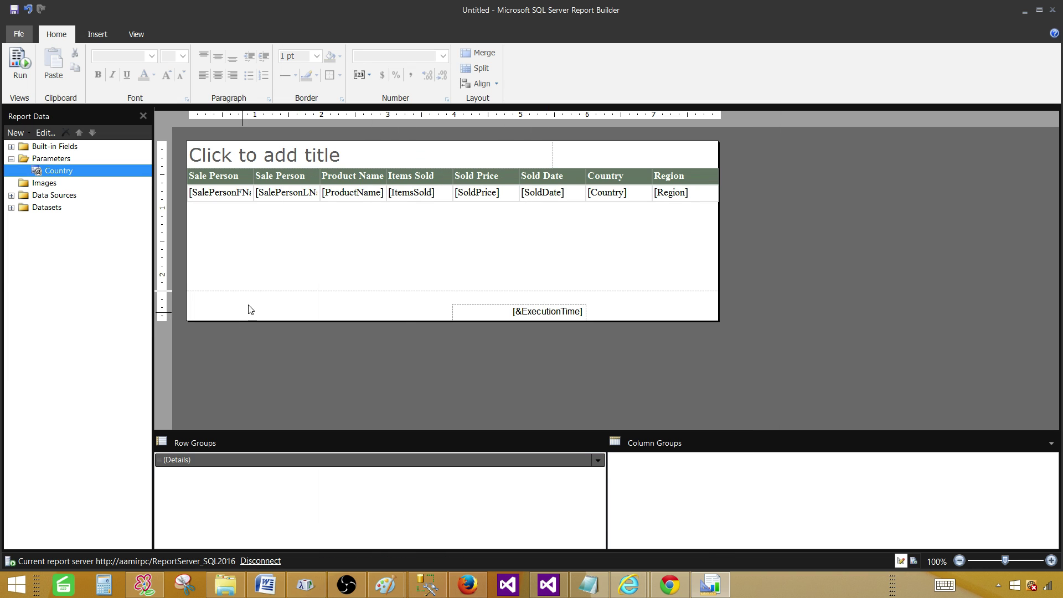
Step: Add a new dataset to the report and name it DSET_Country_Param
click(53, 210)
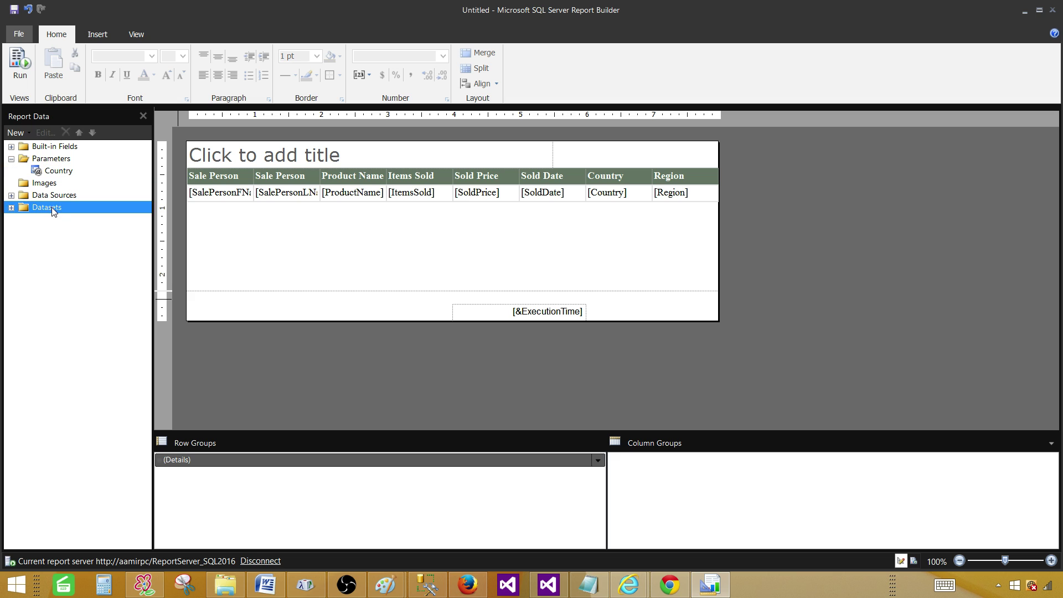
right_click(54, 210)
click(82, 216)
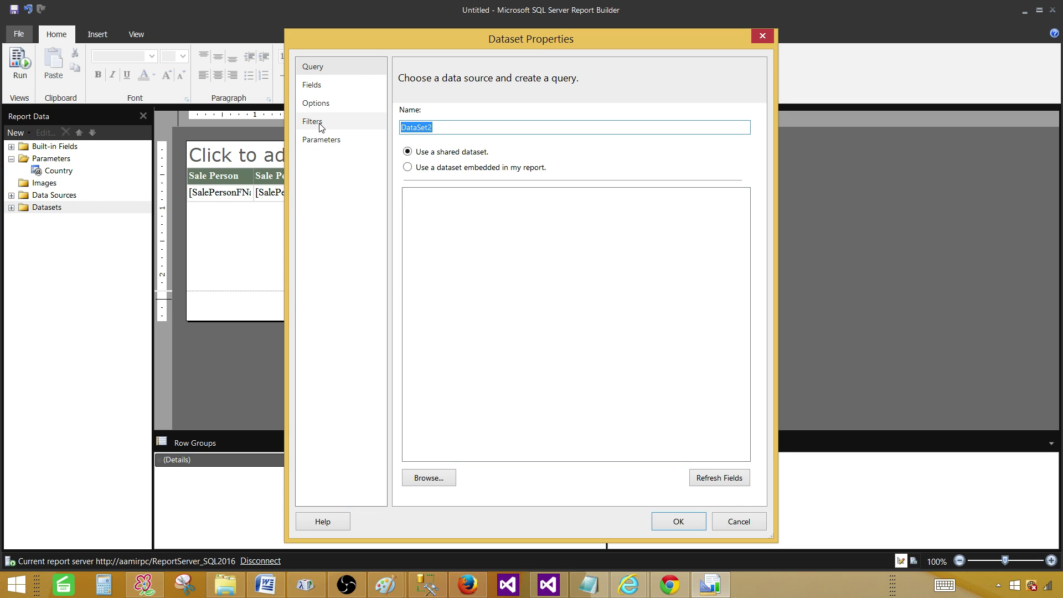
text(DSET_P)
key(BackSpace)
text(saleC)
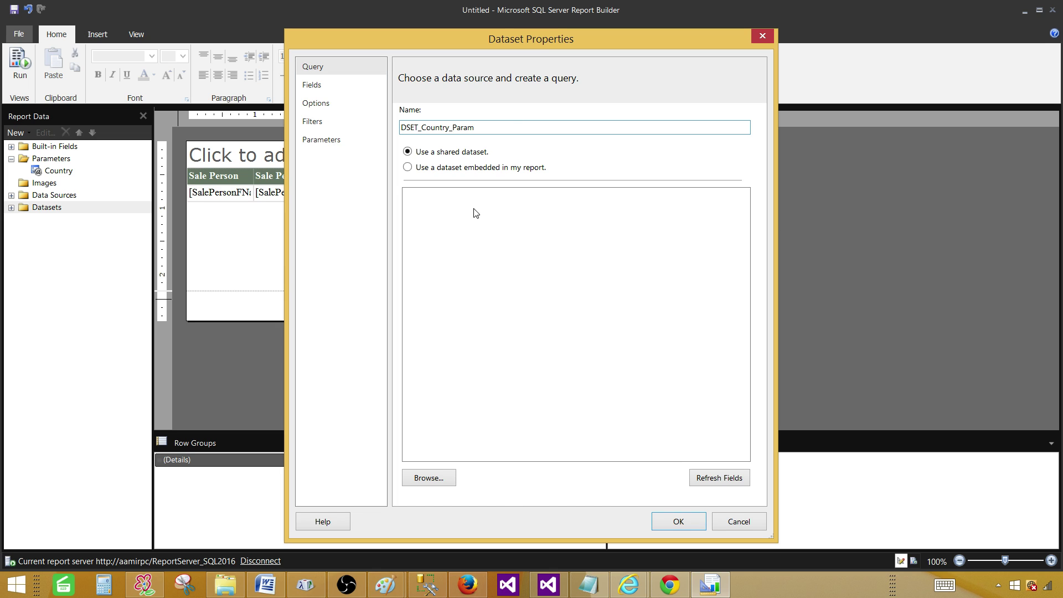
Step: Embed the dataset in the report, using the Sales data source and the text query "Select distinct Country from dbo.TotalSale"
click(448, 167)
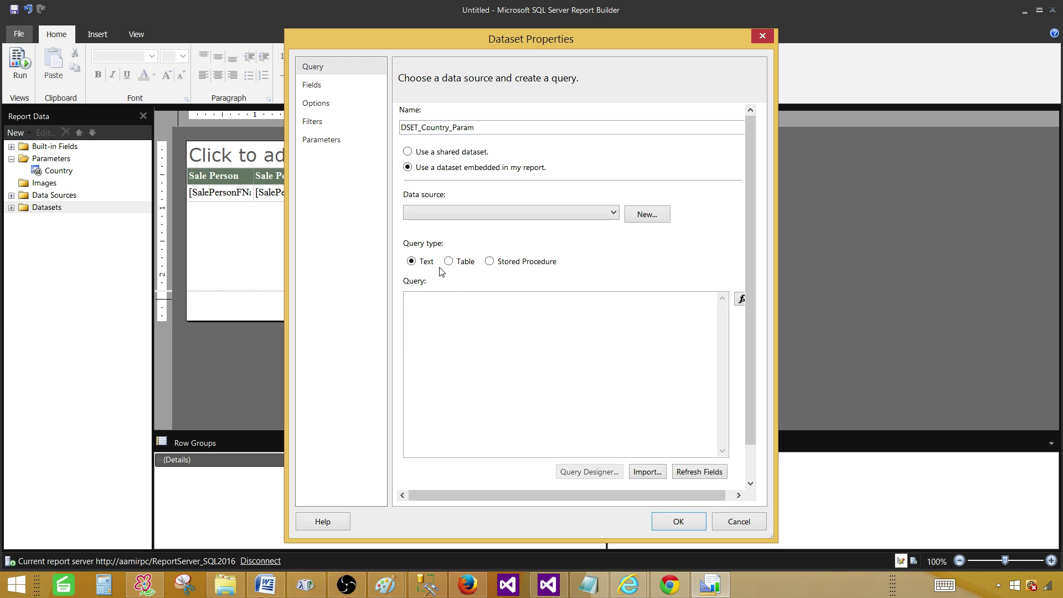
click(480, 341)
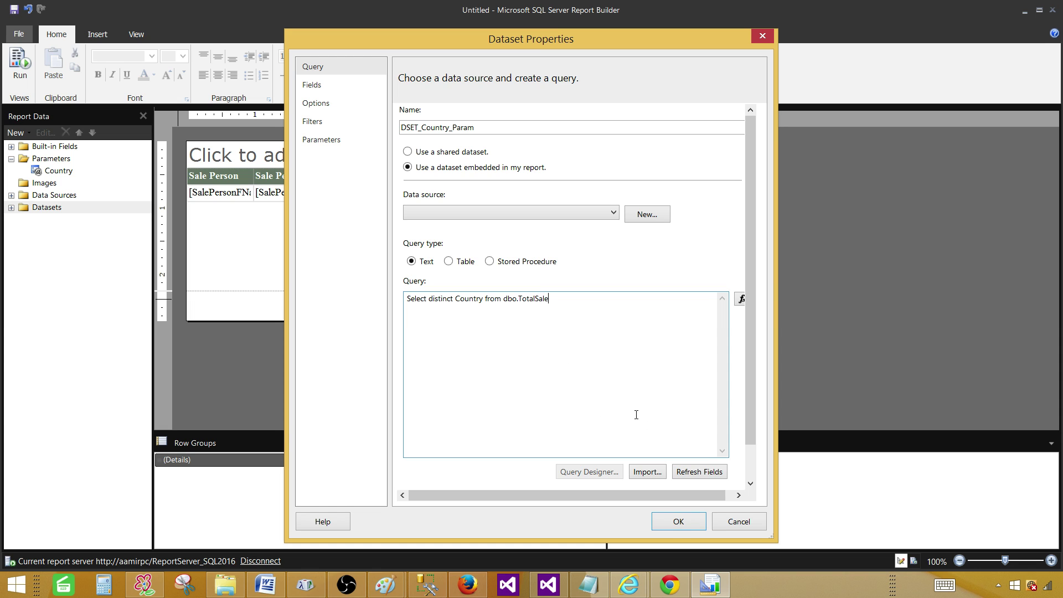
click(669, 523)
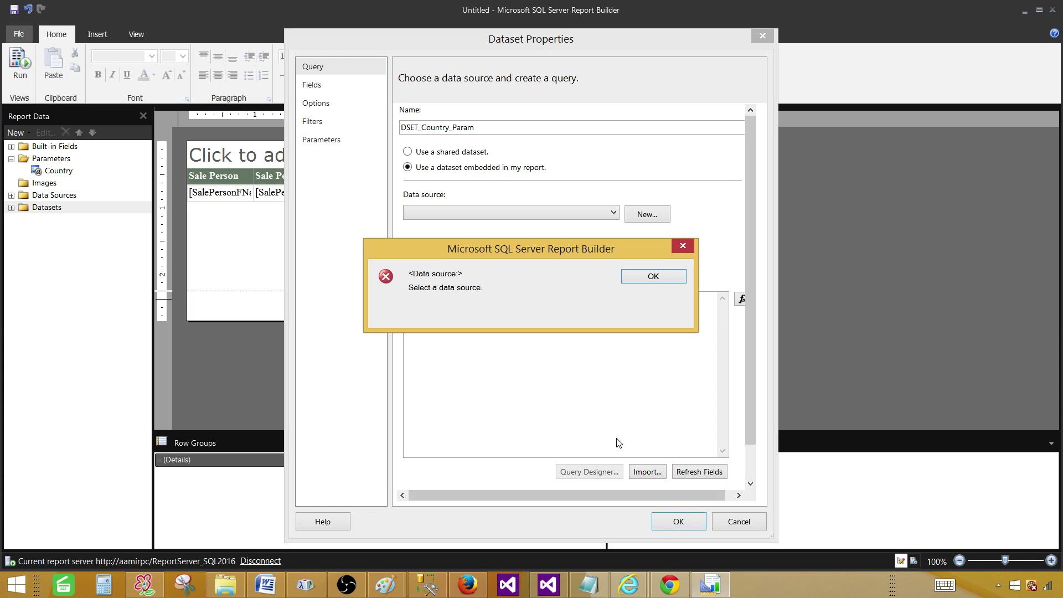
click(682, 278)
click(488, 216)
click(459, 226)
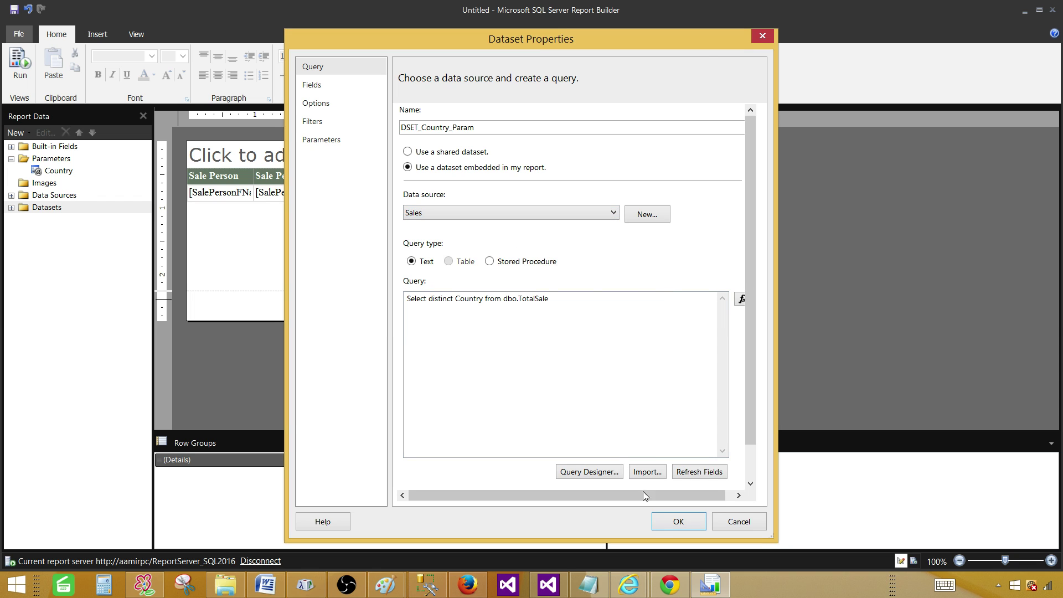
click(690, 520)
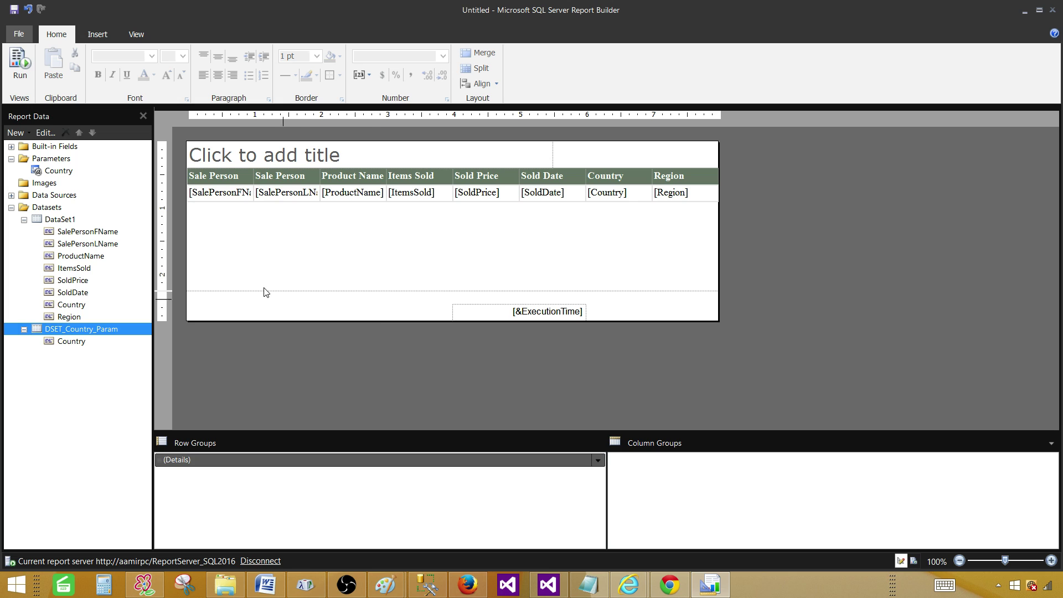
Step: Set the Country parameter's available values to come from the DSET_Country_Param query, with Country as both value and label field
click(67, 174)
right_click(69, 175)
click(94, 198)
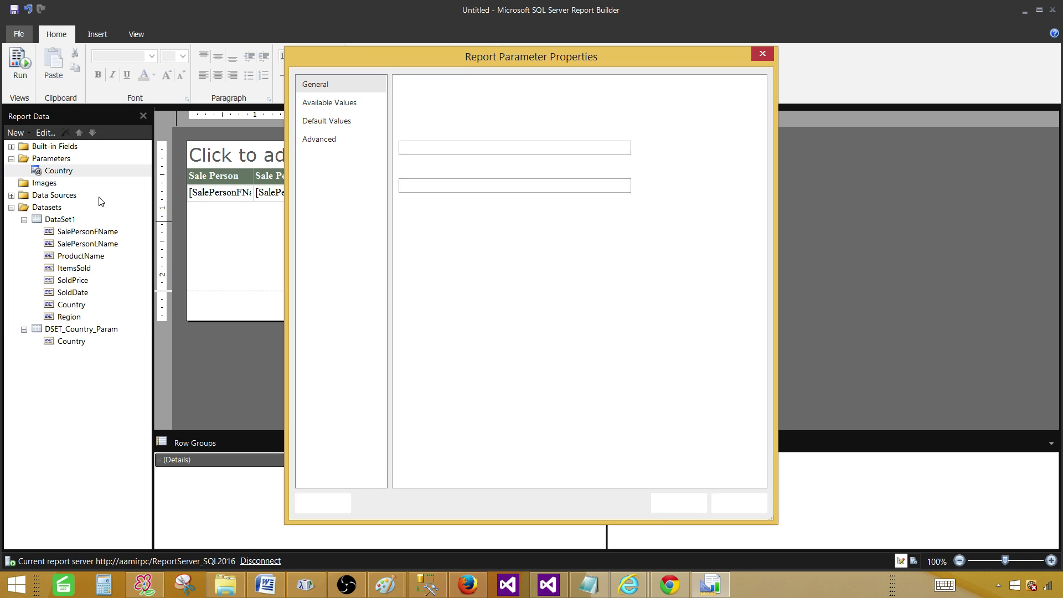
click(323, 105)
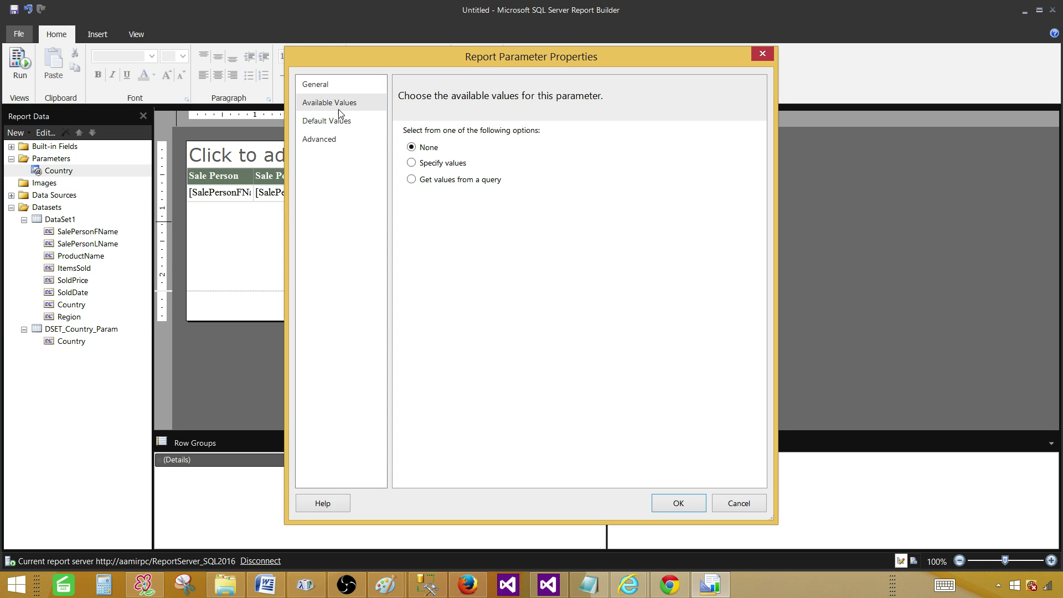
click(428, 180)
click(447, 229)
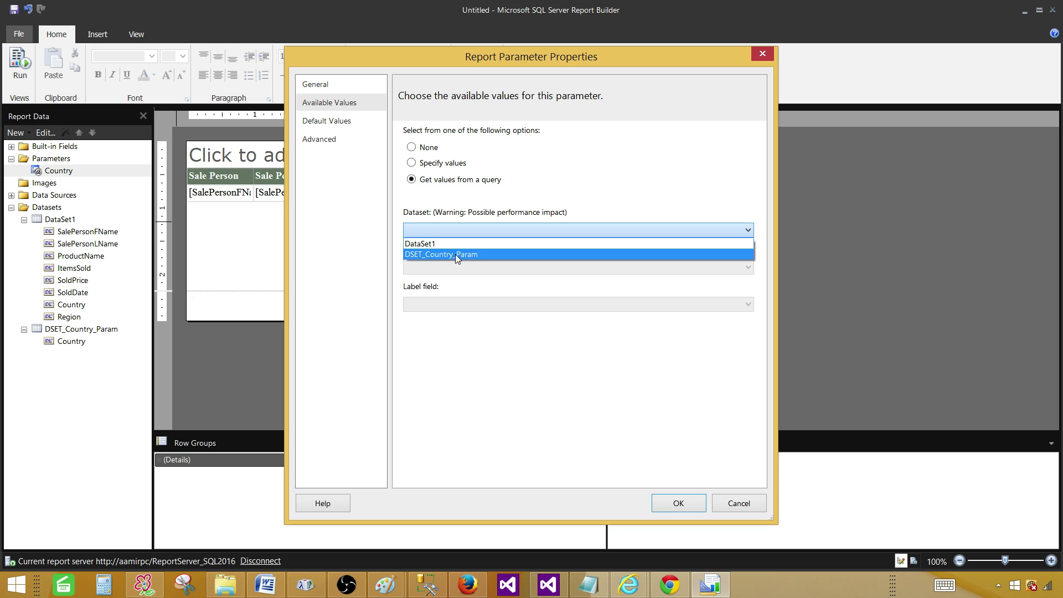
click(455, 254)
click(457, 271)
click(477, 280)
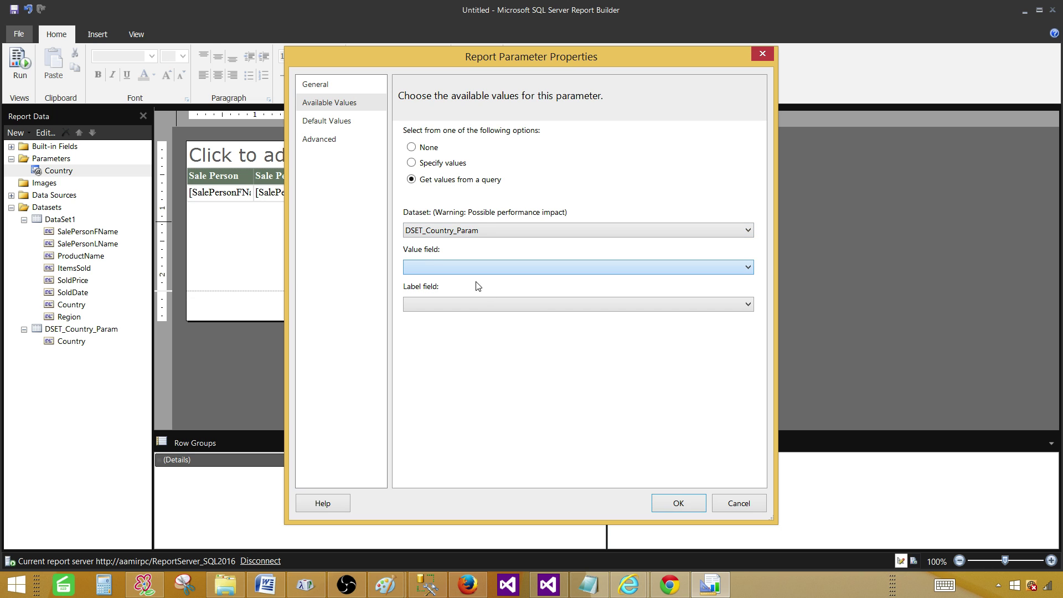
click(483, 304)
click(483, 318)
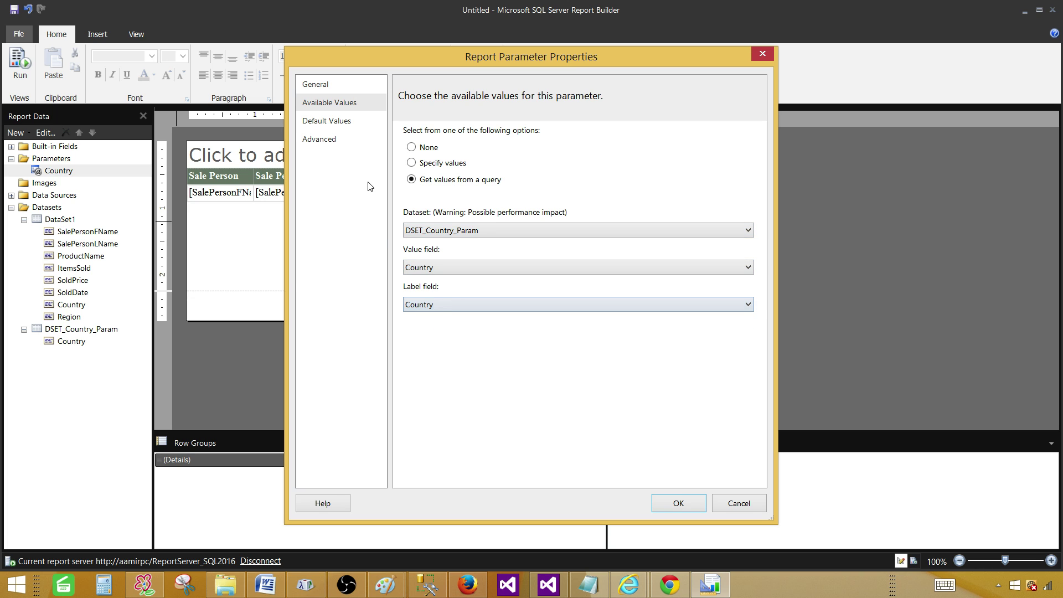
Step: Delete the blank entry from the Country parameter's default values and apply the parameter properties
click(327, 121)
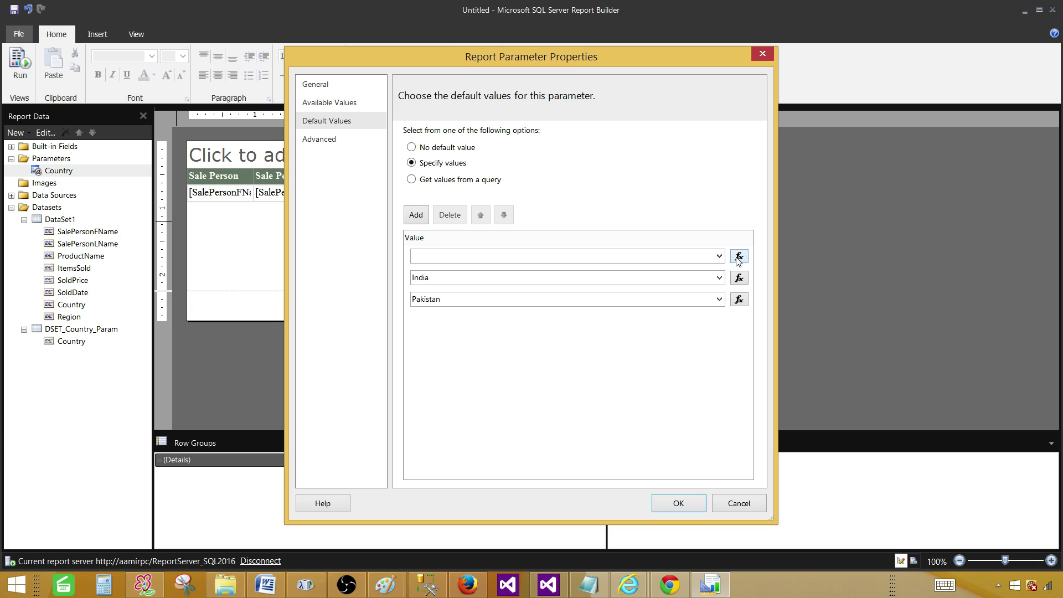
click(658, 261)
click(442, 217)
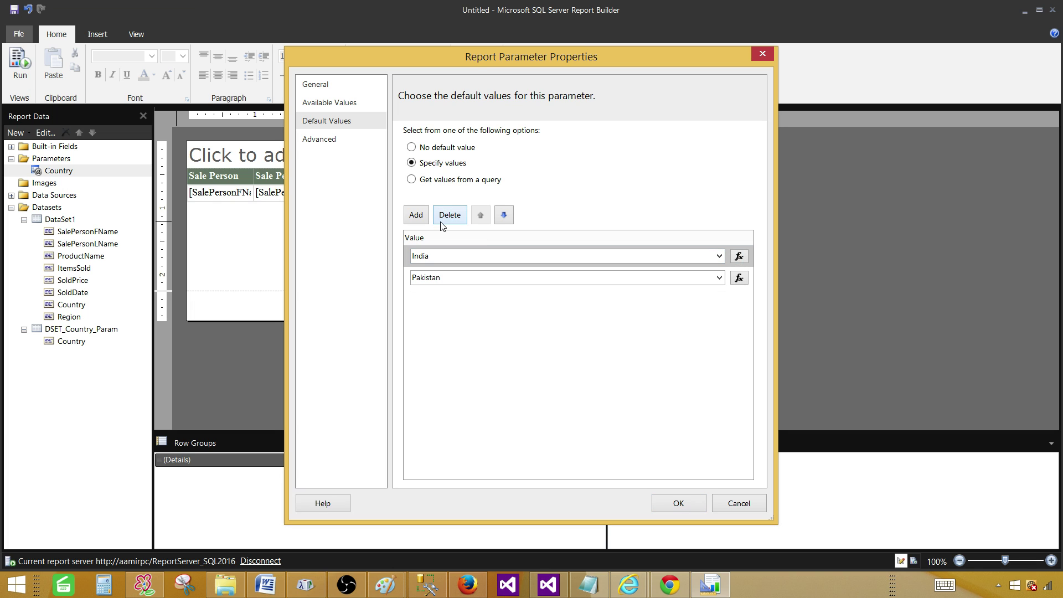
click(440, 259)
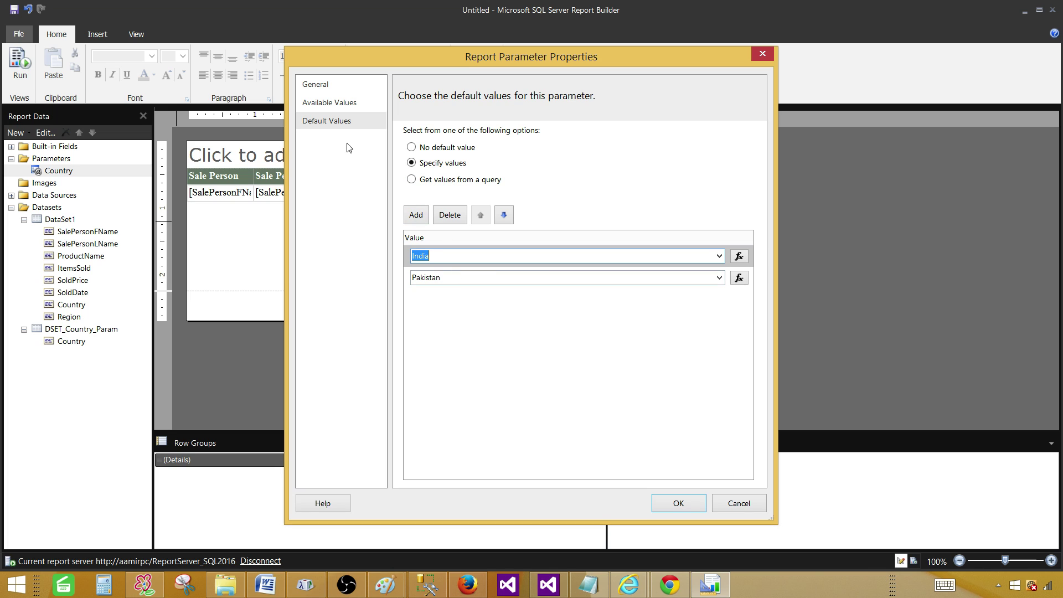
click(344, 107)
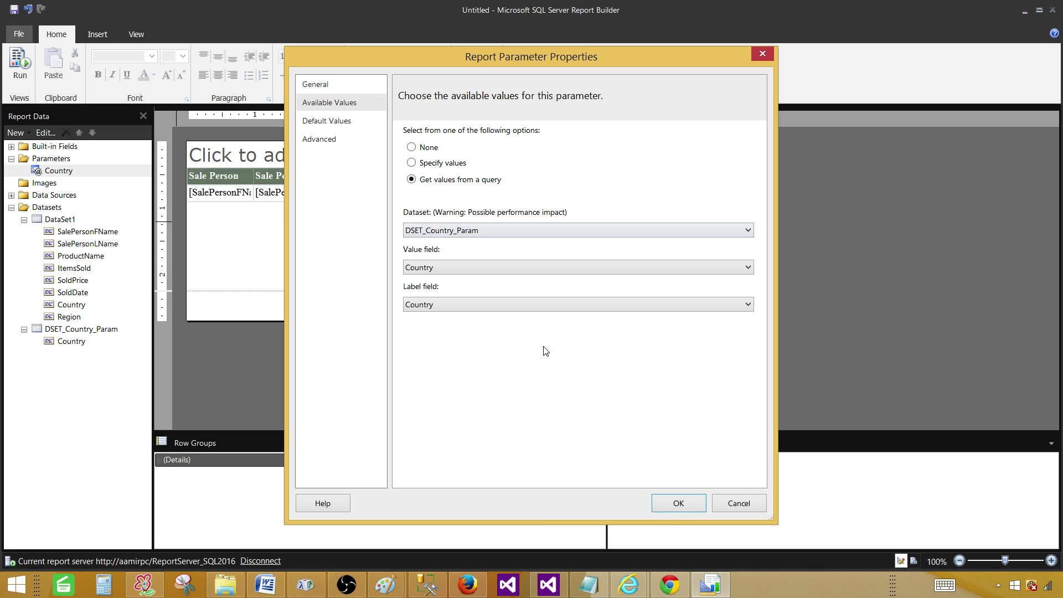
click(675, 505)
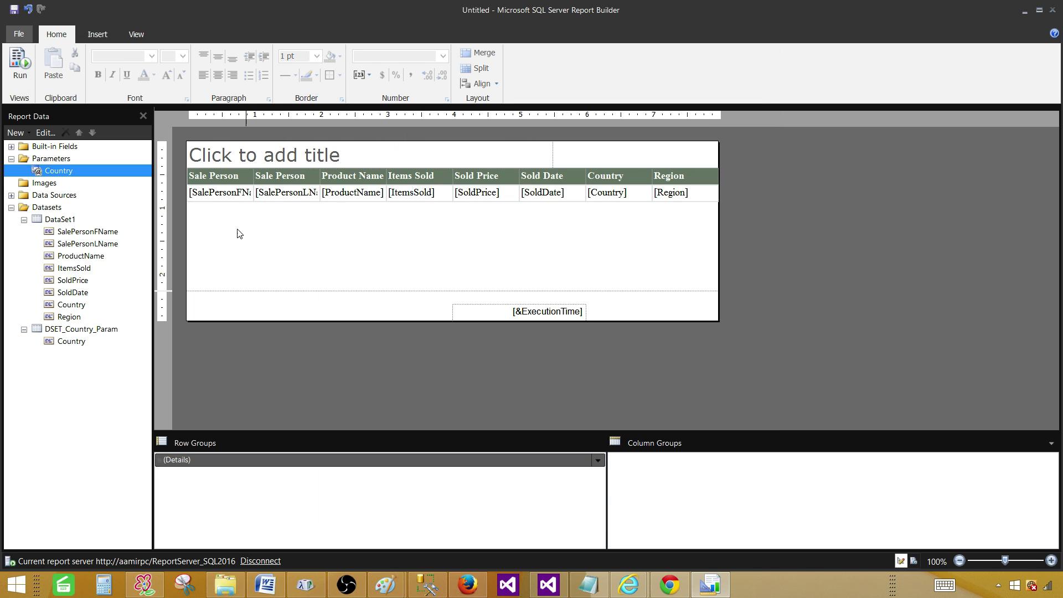
Step: Run the report and view it with France, Germany and USA added to the Country selection
click(18, 70)
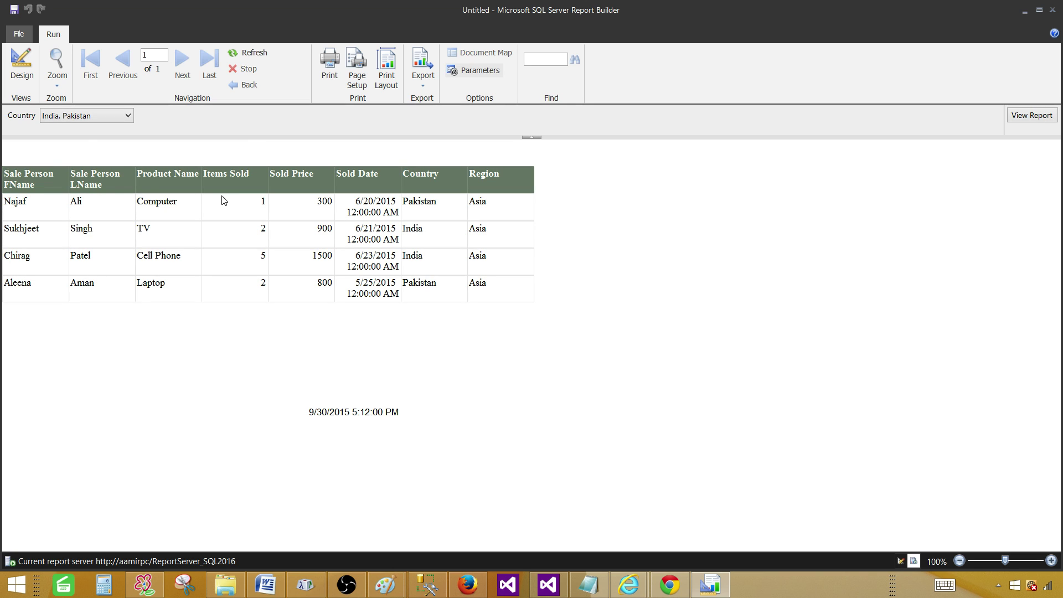
click(73, 121)
click(45, 142)
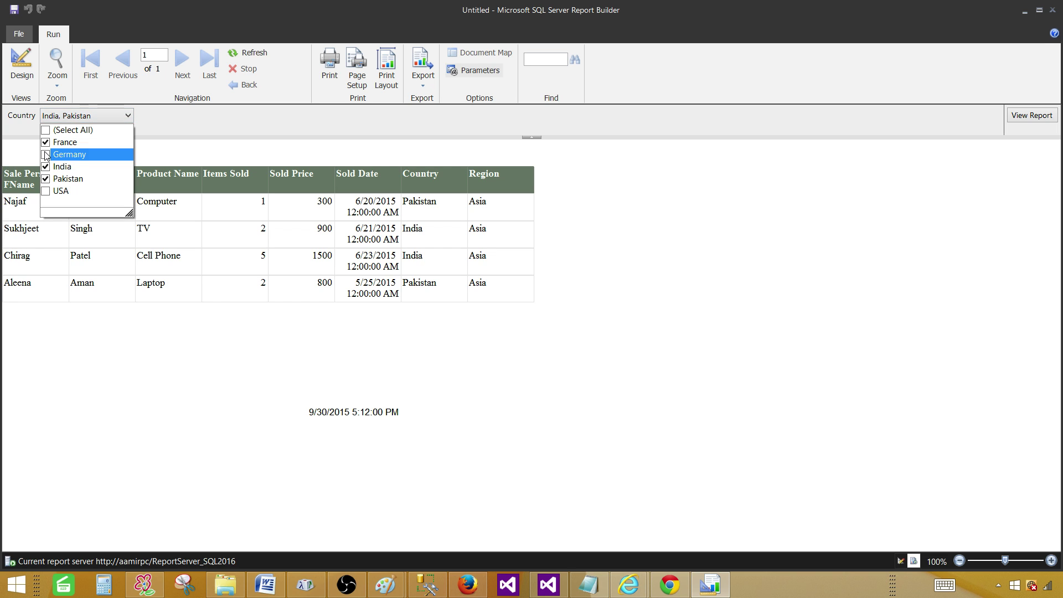
click(46, 155)
click(46, 191)
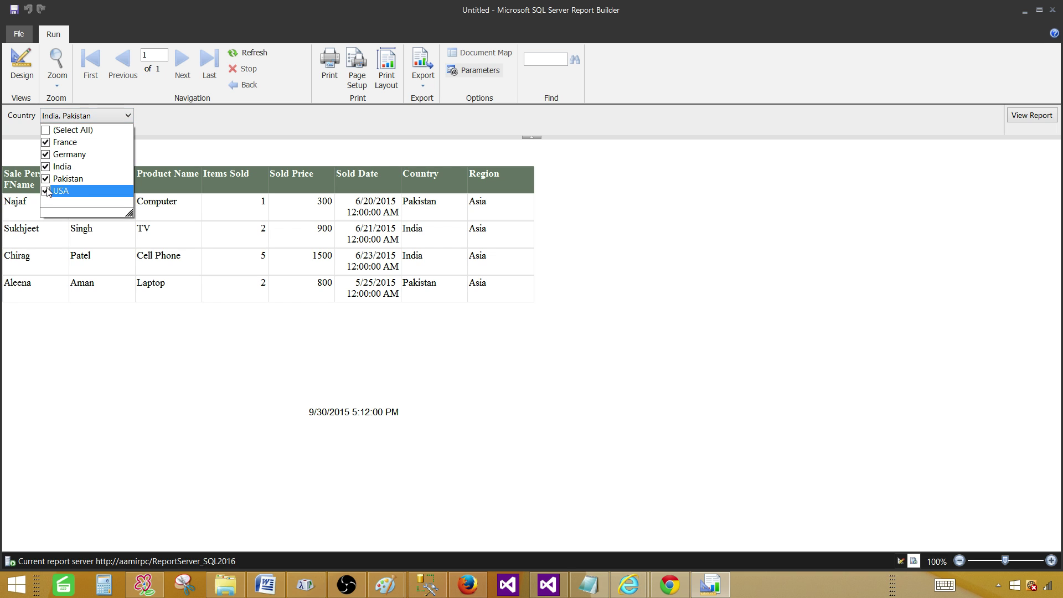
click(177, 133)
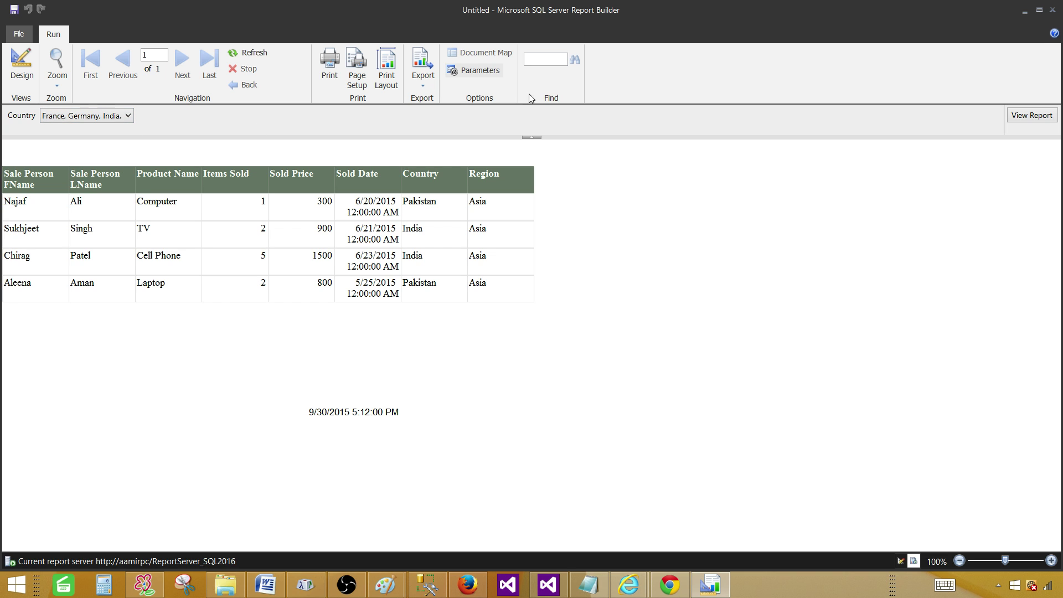
click(1026, 117)
Step: Check the selected countries in the Country list and refresh the report to reload its default parameter values
click(103, 116)
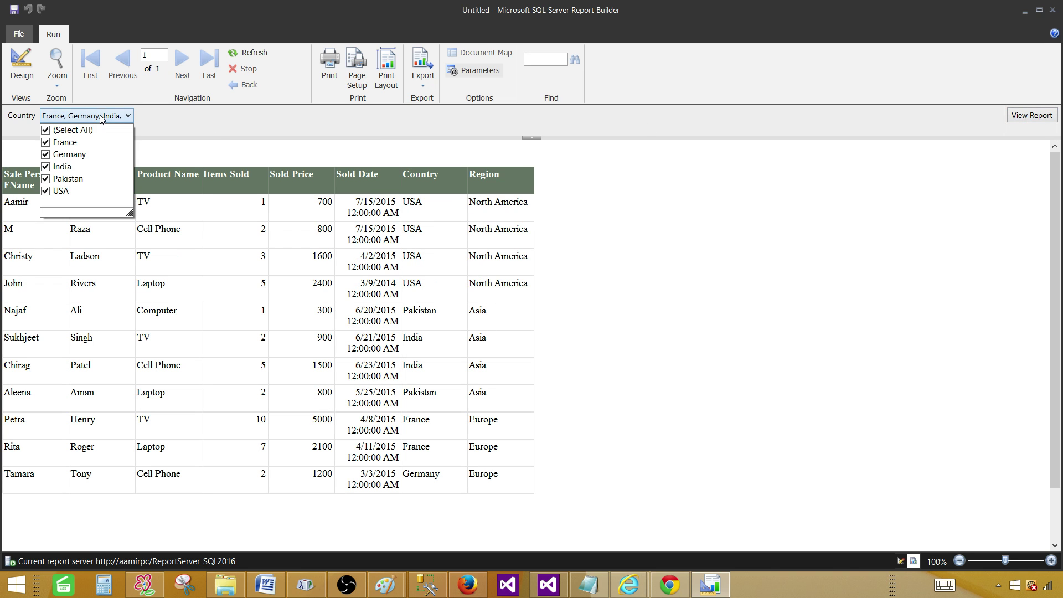
click(213, 135)
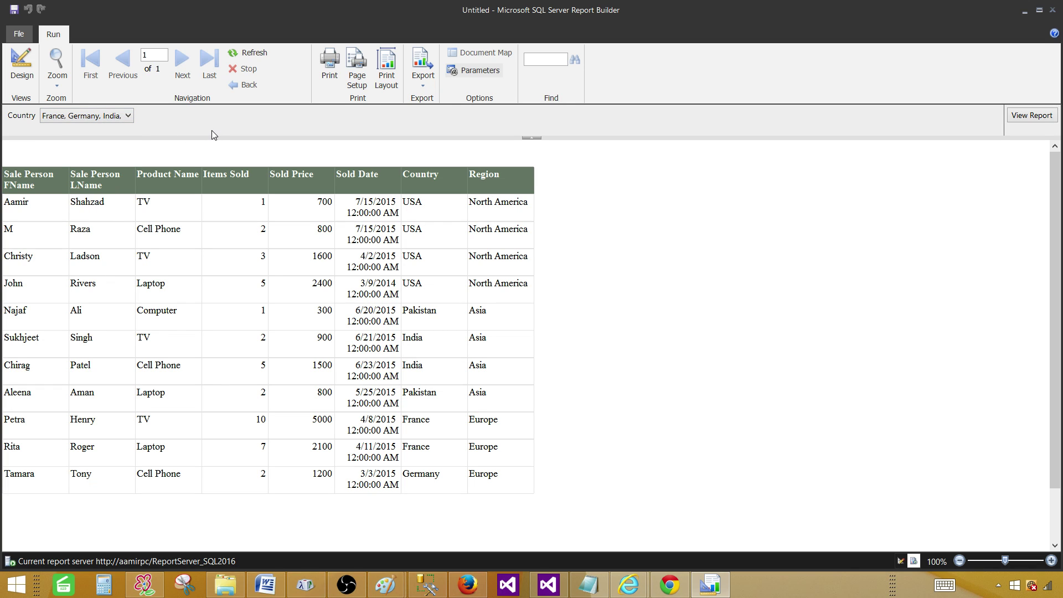
click(244, 56)
click(1023, 117)
click(248, 54)
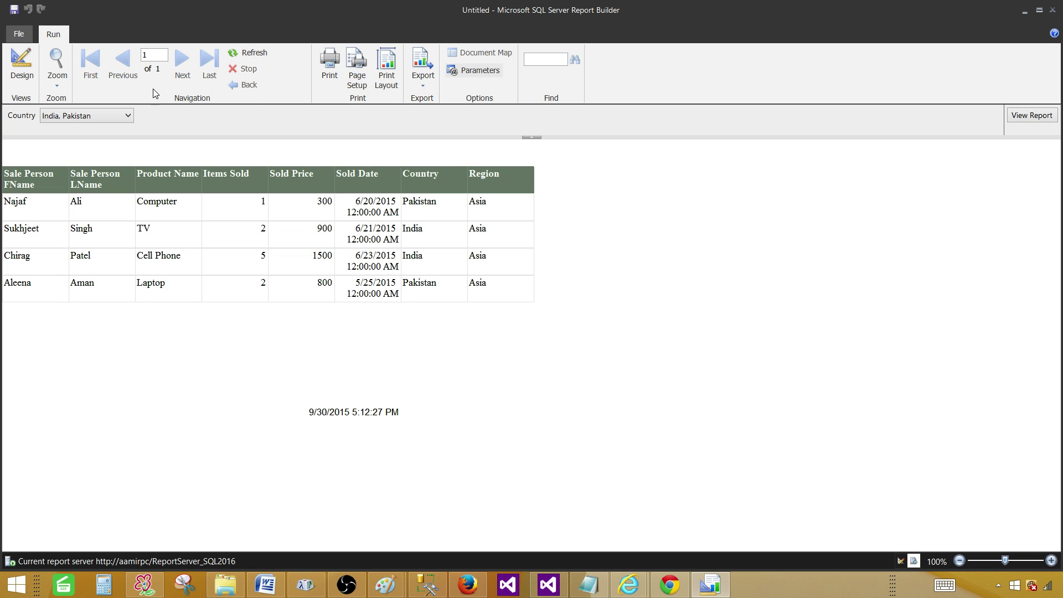
Step: Change the Country parameter's available values to None, review its default values, apply the properties and rerun the report
click(21, 66)
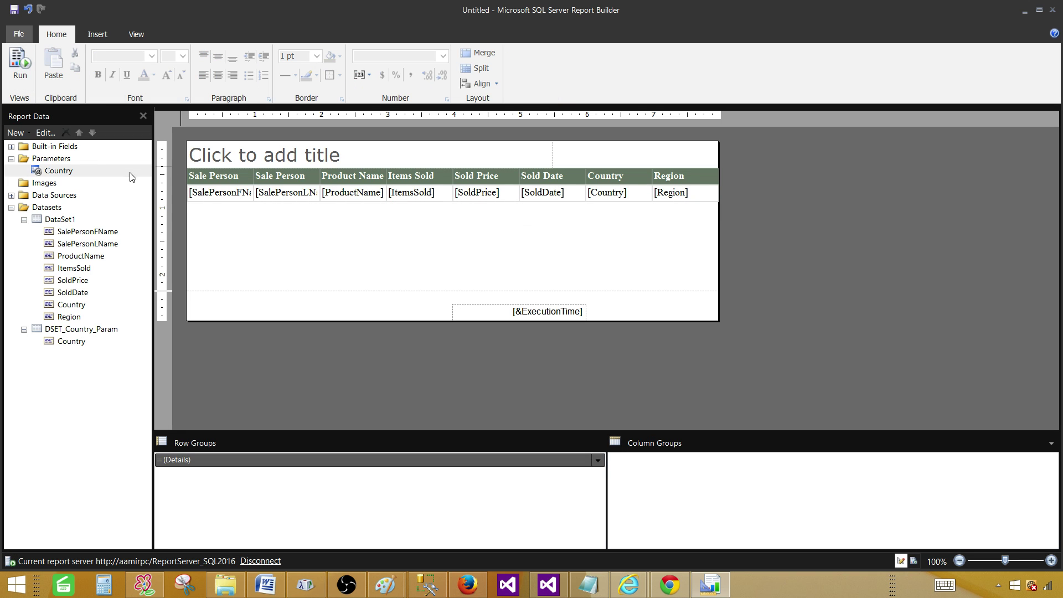
right_click(61, 171)
click(103, 193)
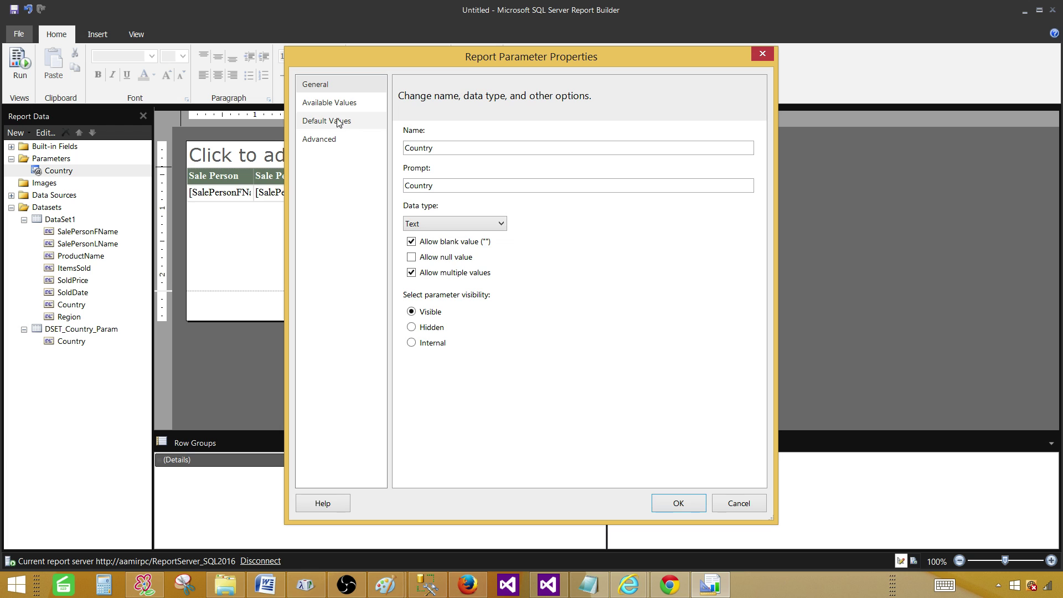
click(330, 102)
click(411, 162)
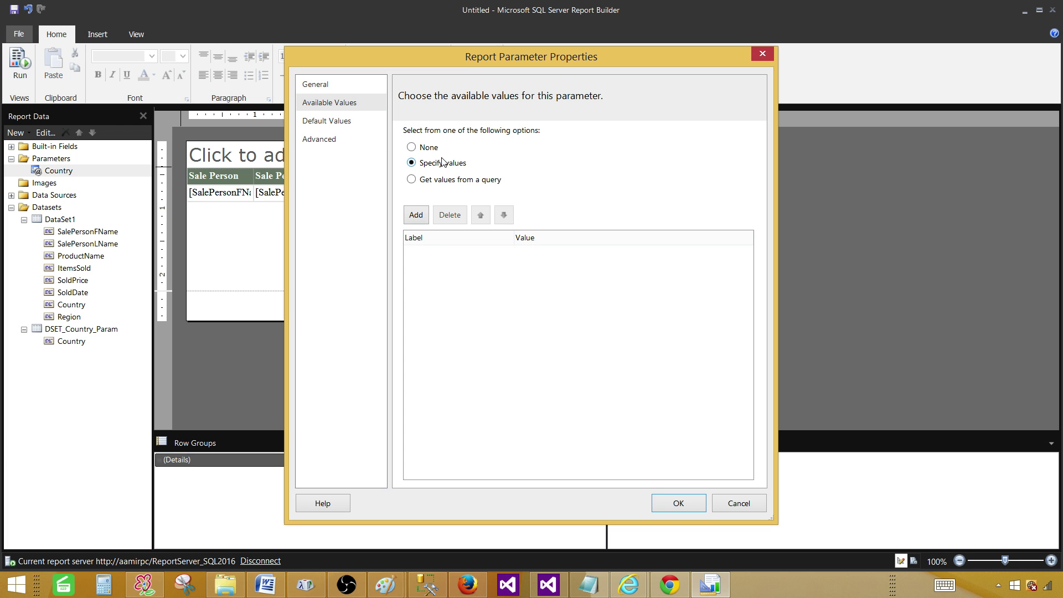
click(426, 148)
click(335, 121)
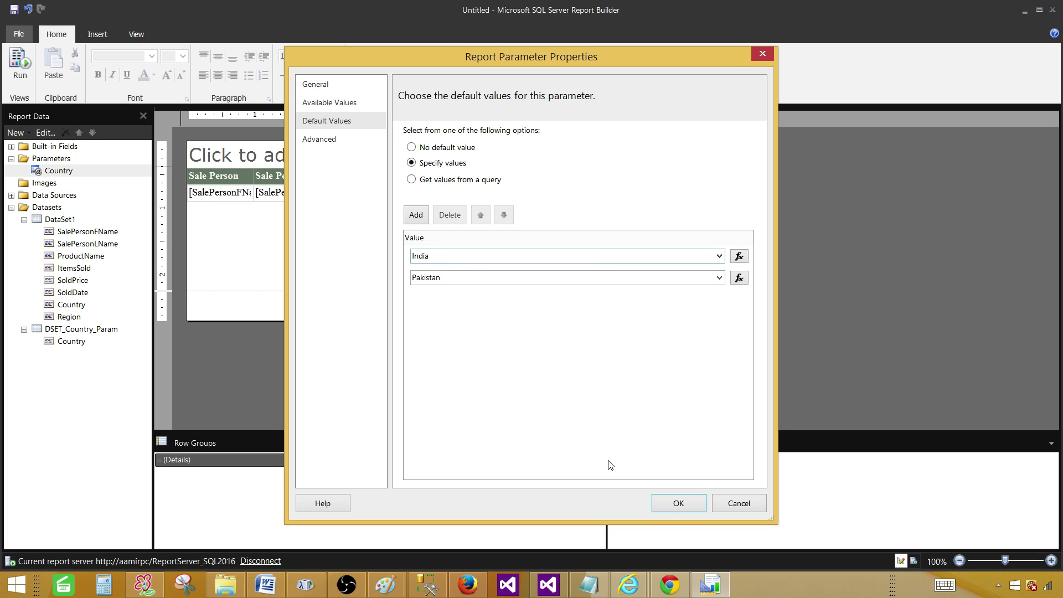
click(679, 503)
click(25, 72)
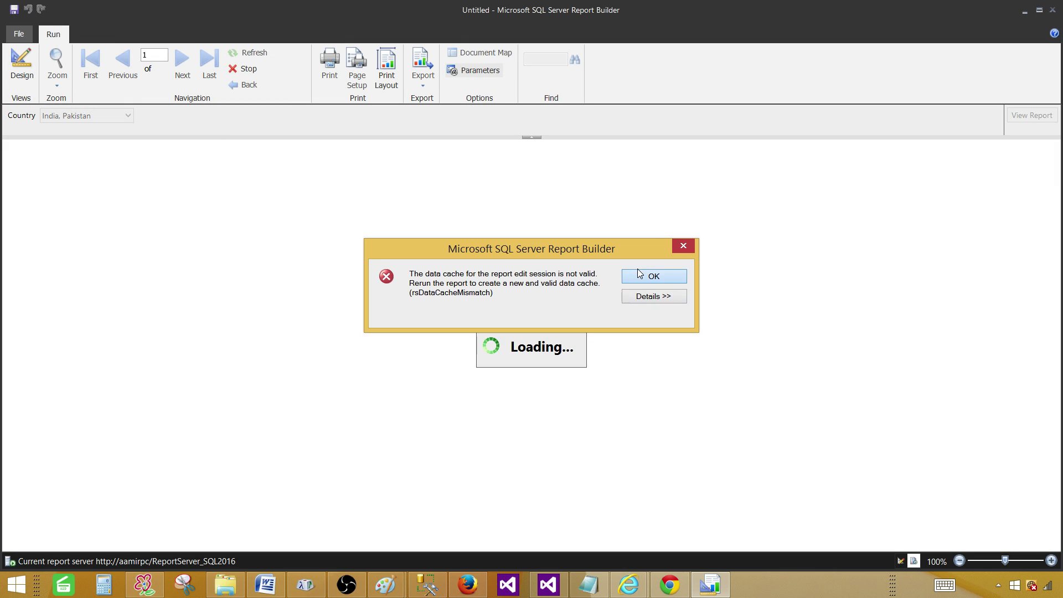
Step: Refresh the report and view it with France as the only Country value
click(640, 274)
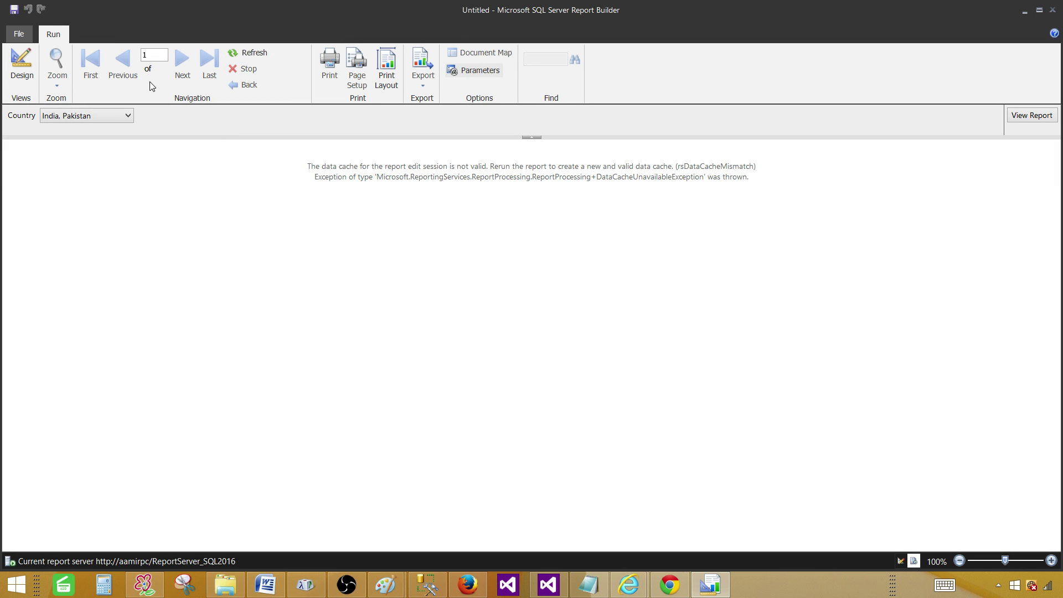
click(255, 54)
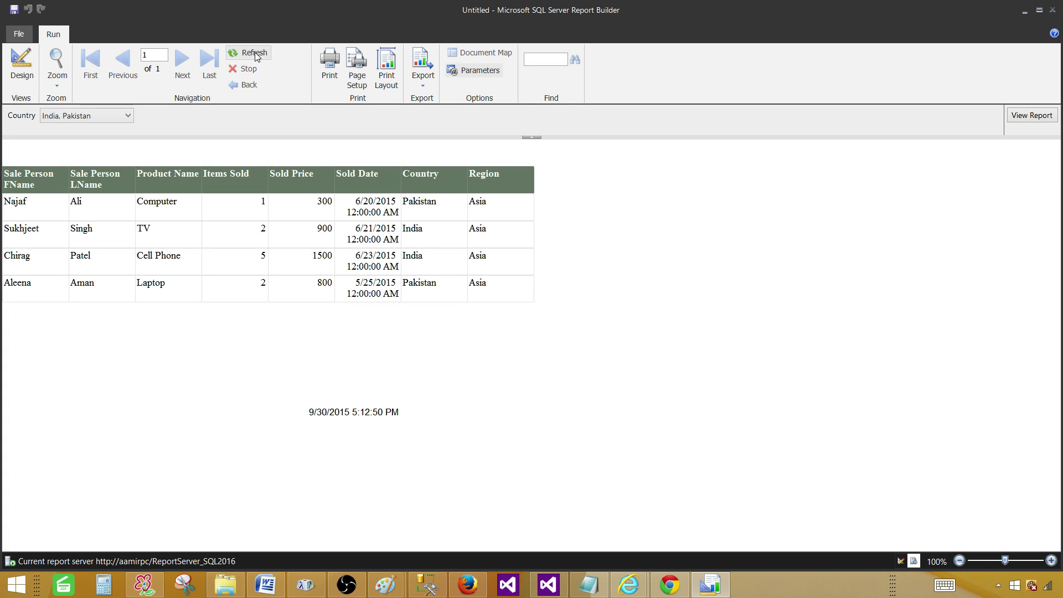
click(109, 117)
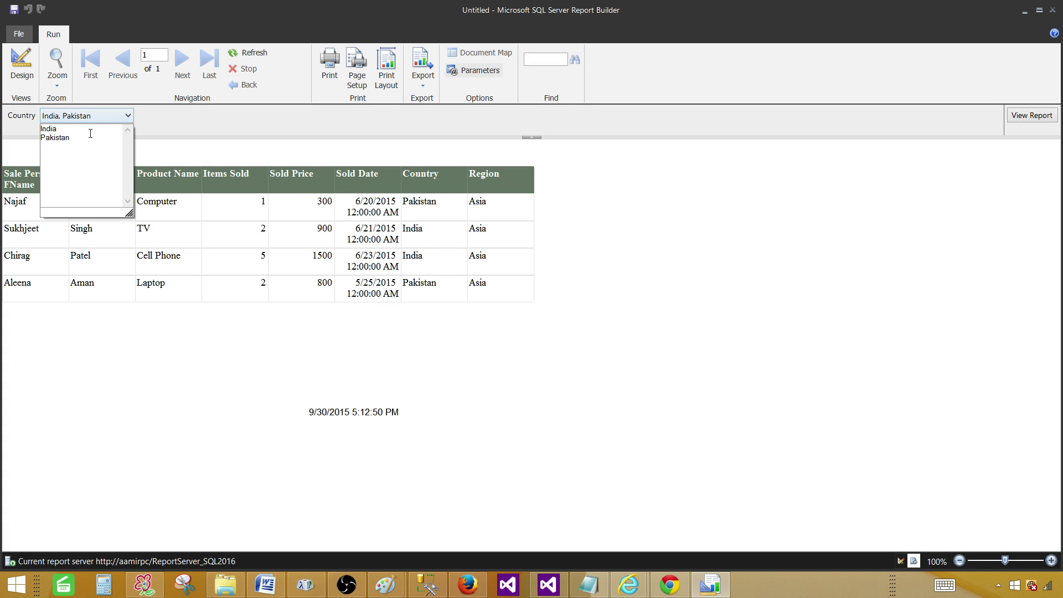
text(Eur)
key(BackSpace)
key(BackSpace)
key(BackSpace)
text(Fra)
click(197, 125)
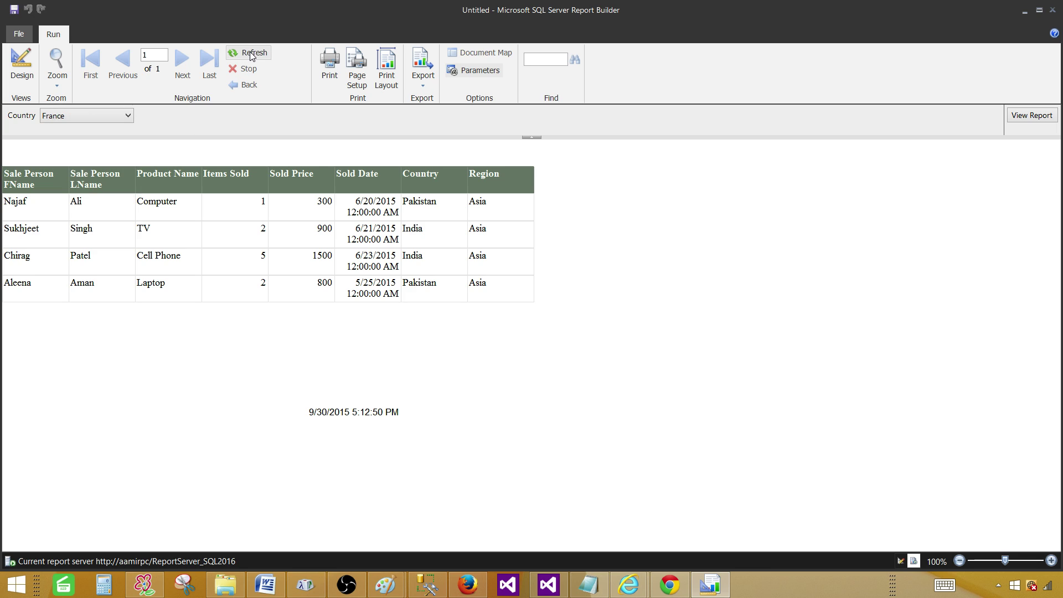
click(1025, 116)
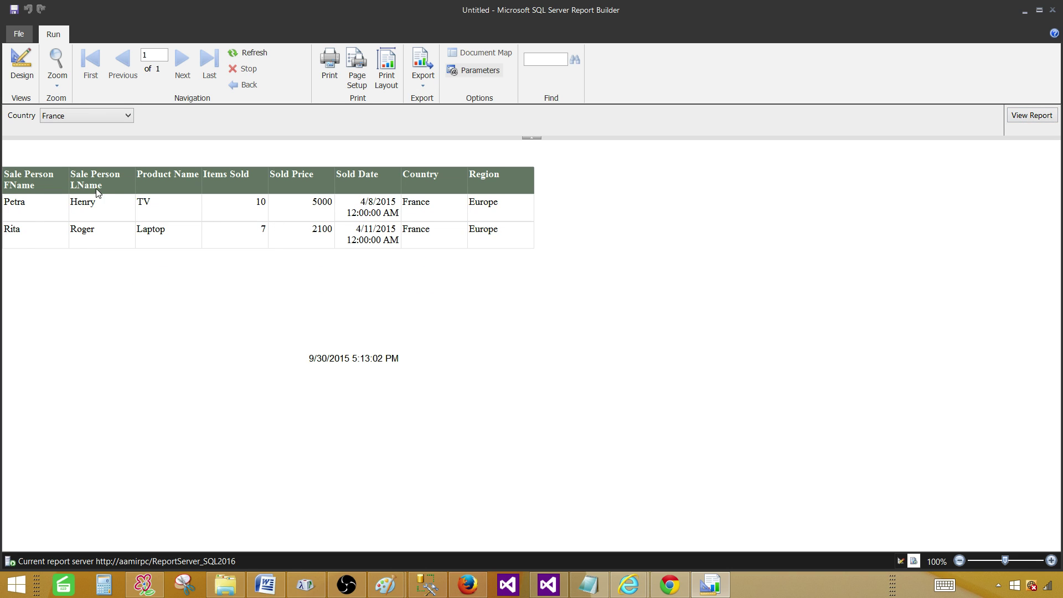
Step: Add Germany to the Country values and view the report again
click(70, 119)
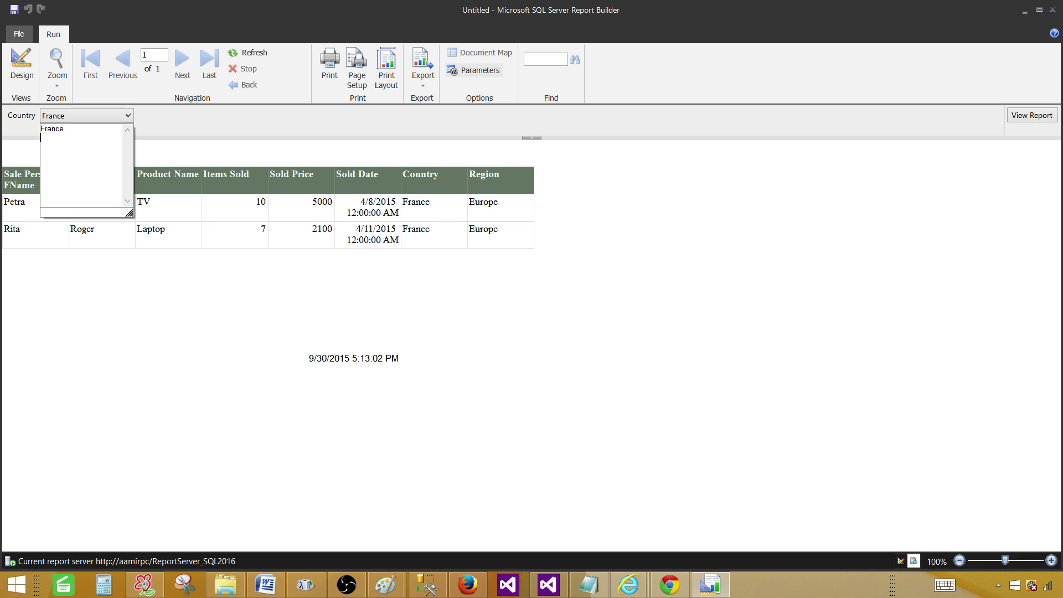
text(Germany)
click(378, 138)
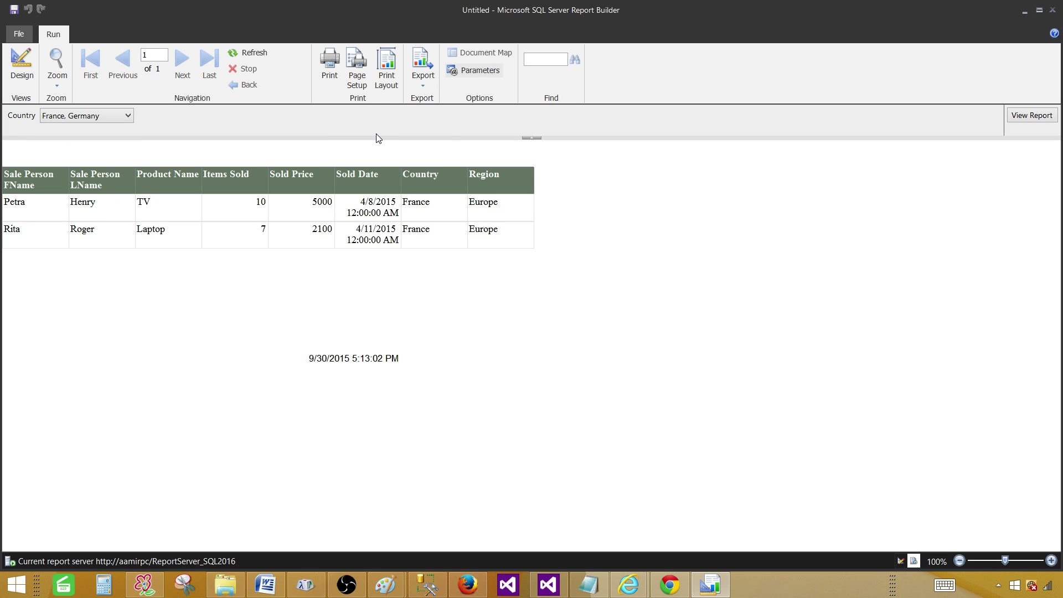
click(1024, 117)
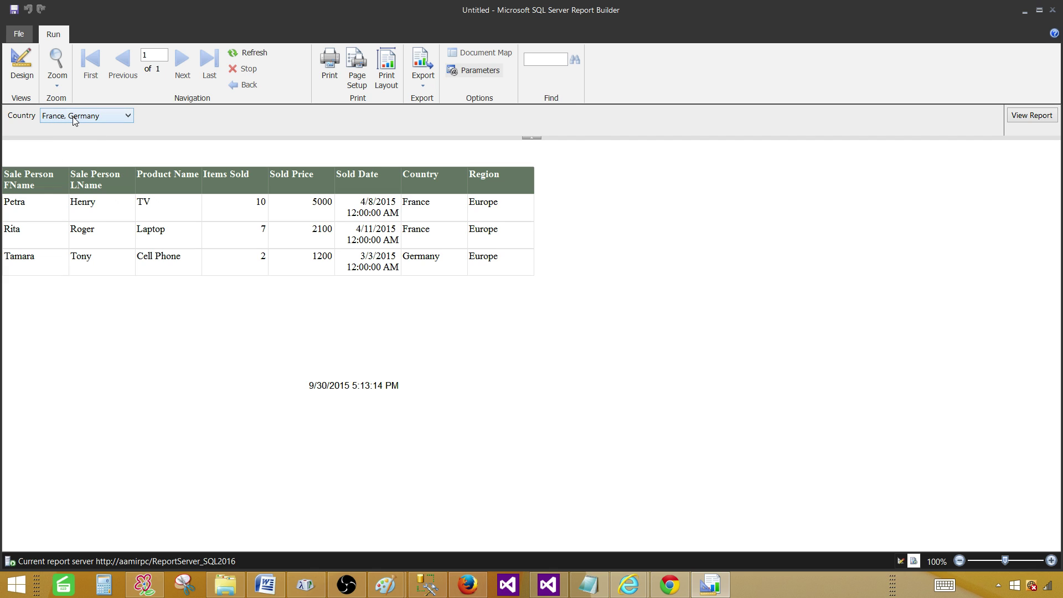
Step: Return to the report design and set the Country parameter's available values to come from a query
click(26, 69)
click(58, 171)
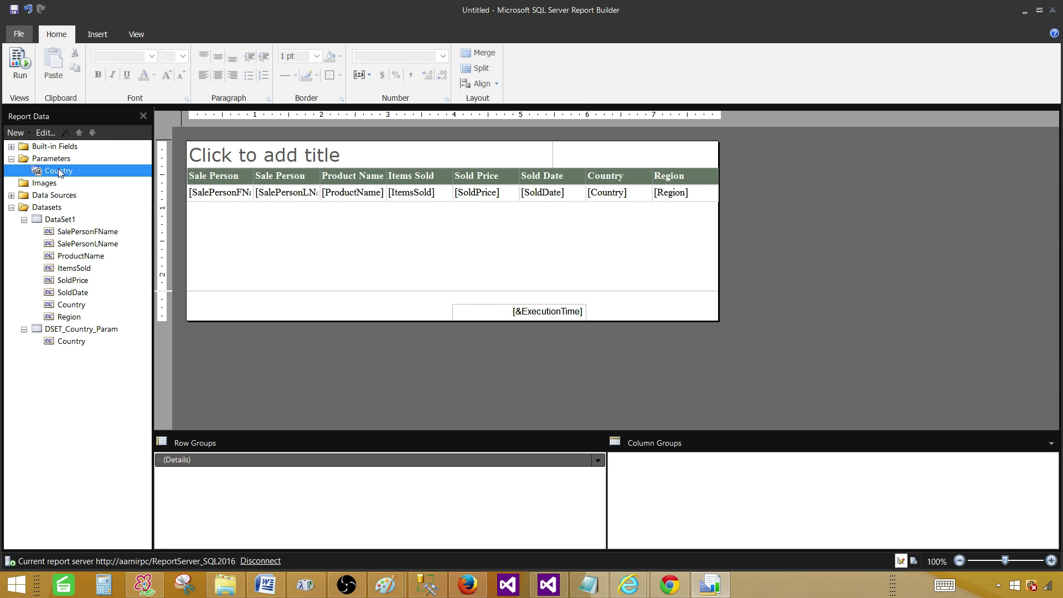
right_click(60, 172)
click(134, 196)
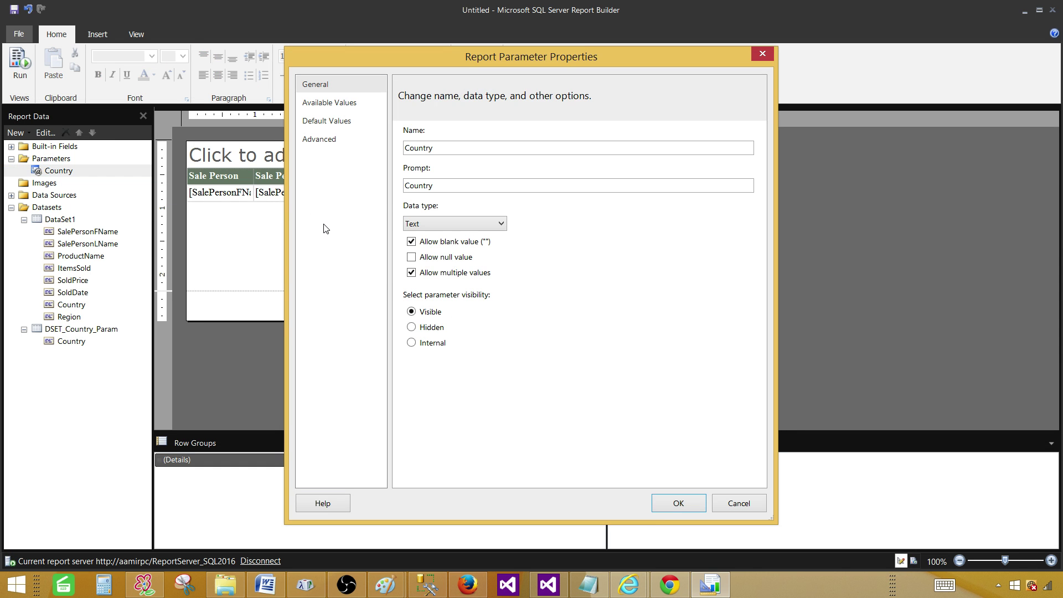
click(368, 100)
click(412, 179)
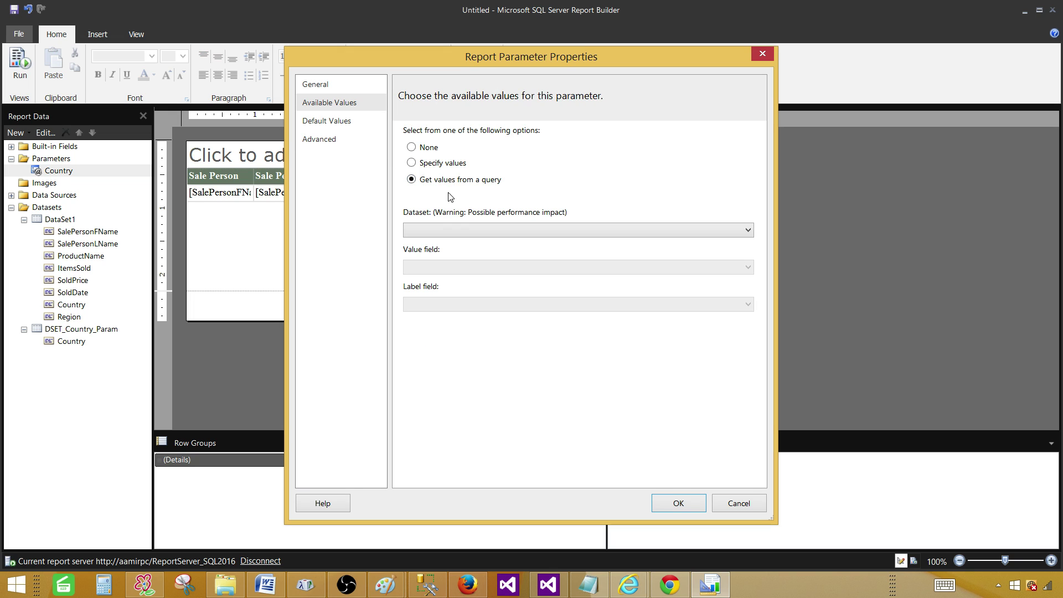
Step: Use the DSET_Country_Param dataset with Country as both value and label field, and apply the parameter properties
click(465, 230)
click(468, 242)
click(469, 268)
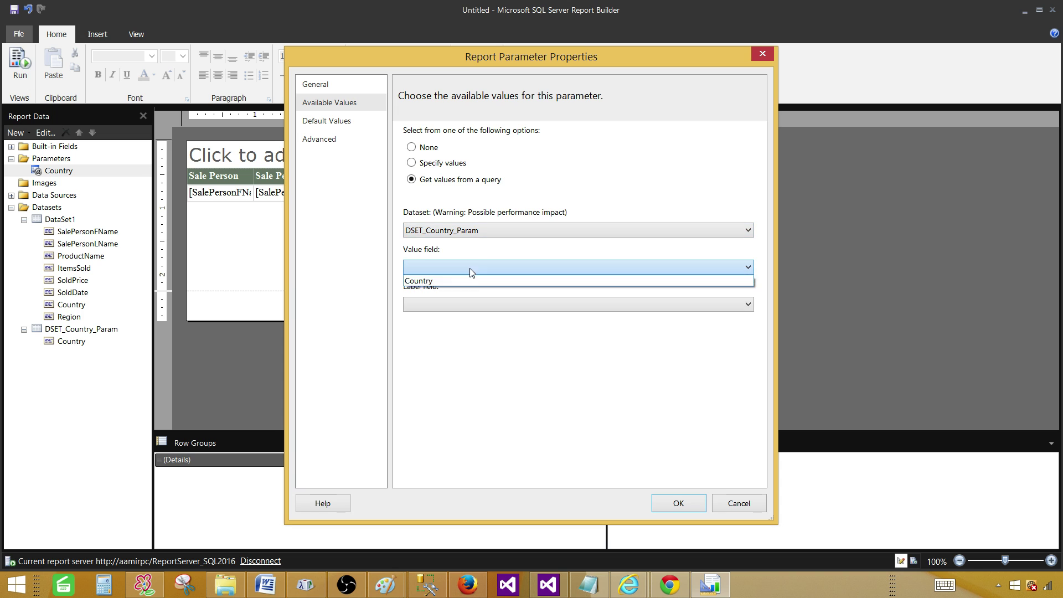
click(471, 281)
click(487, 304)
click(495, 318)
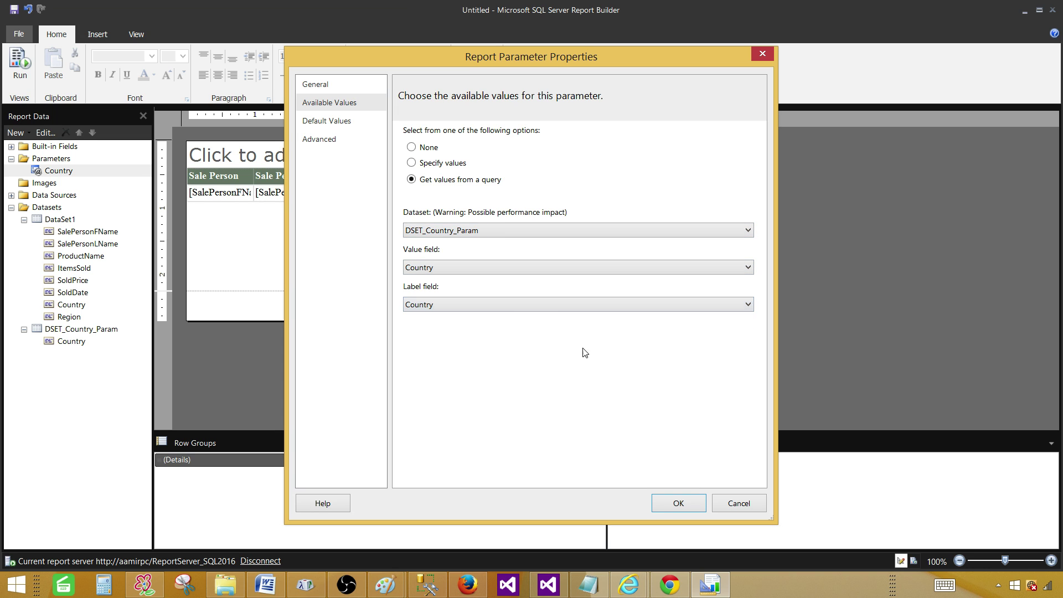
click(679, 503)
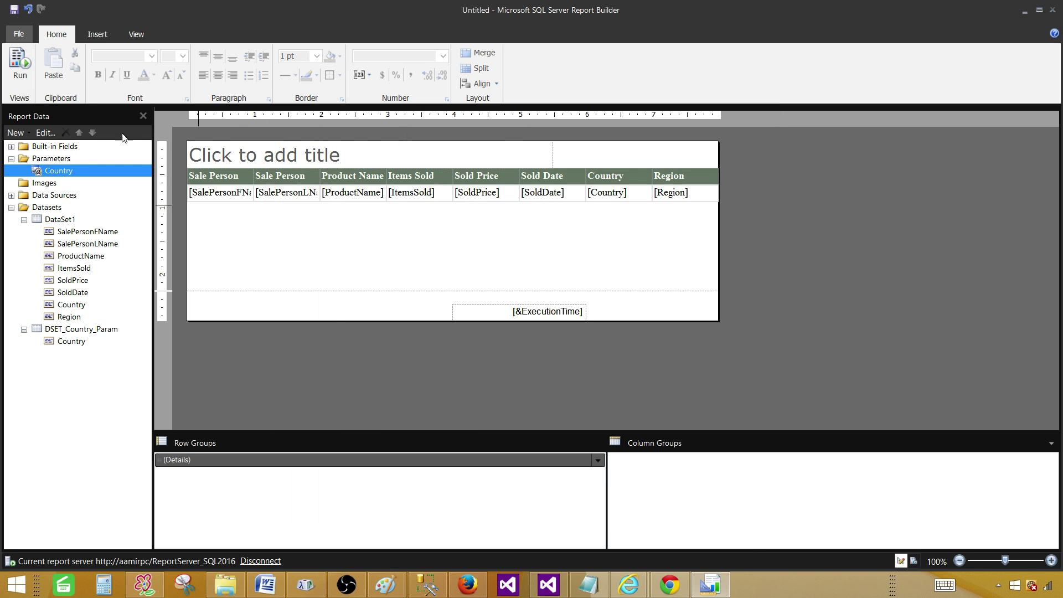
Step: Run the report and view it with only France, Germany, India and USA selected as countries
click(20, 66)
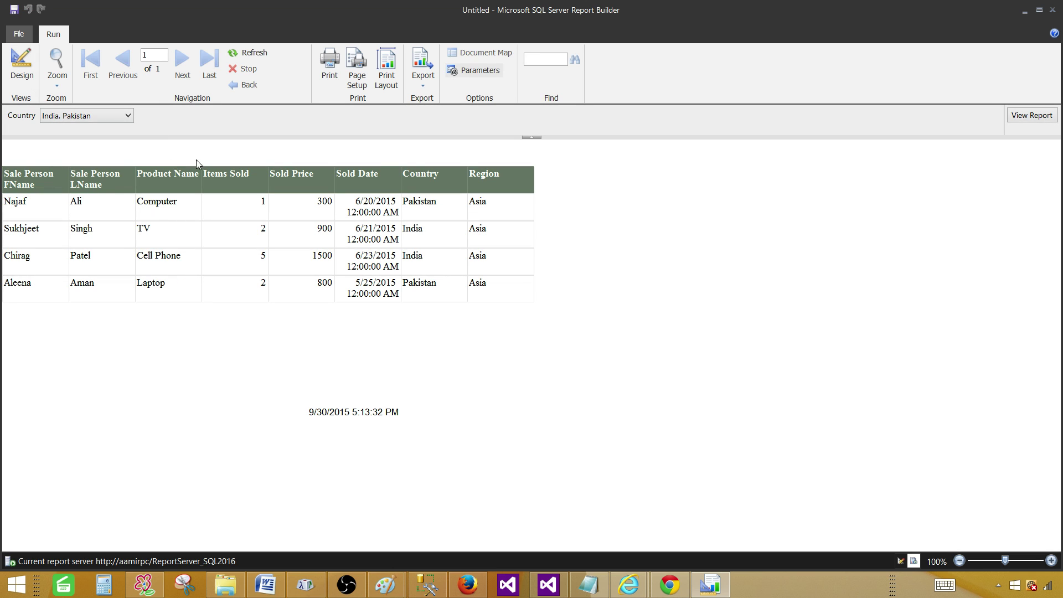
click(109, 120)
click(46, 142)
click(45, 154)
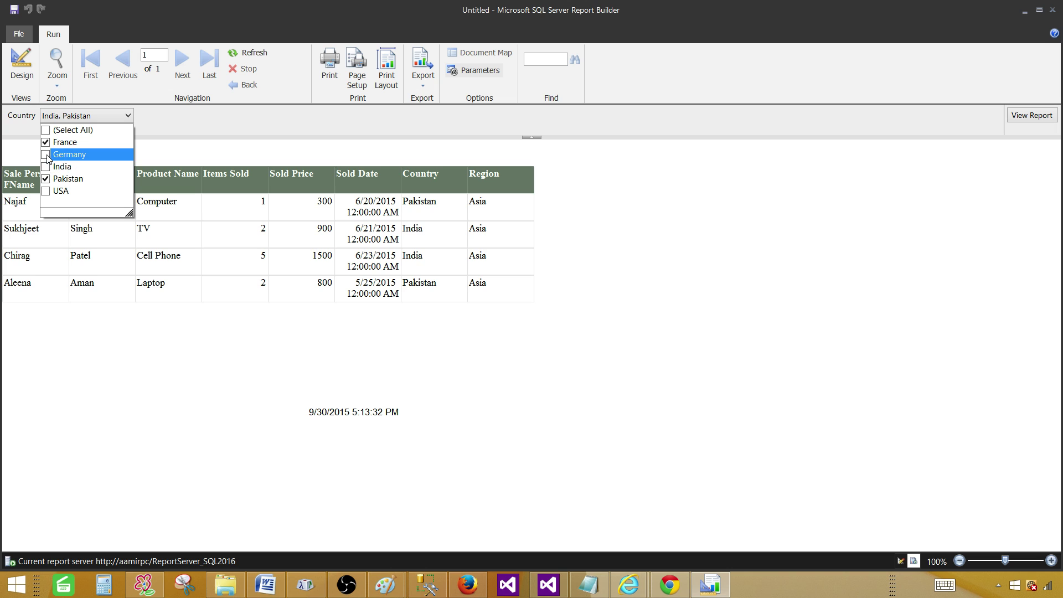
click(48, 167)
click(47, 168)
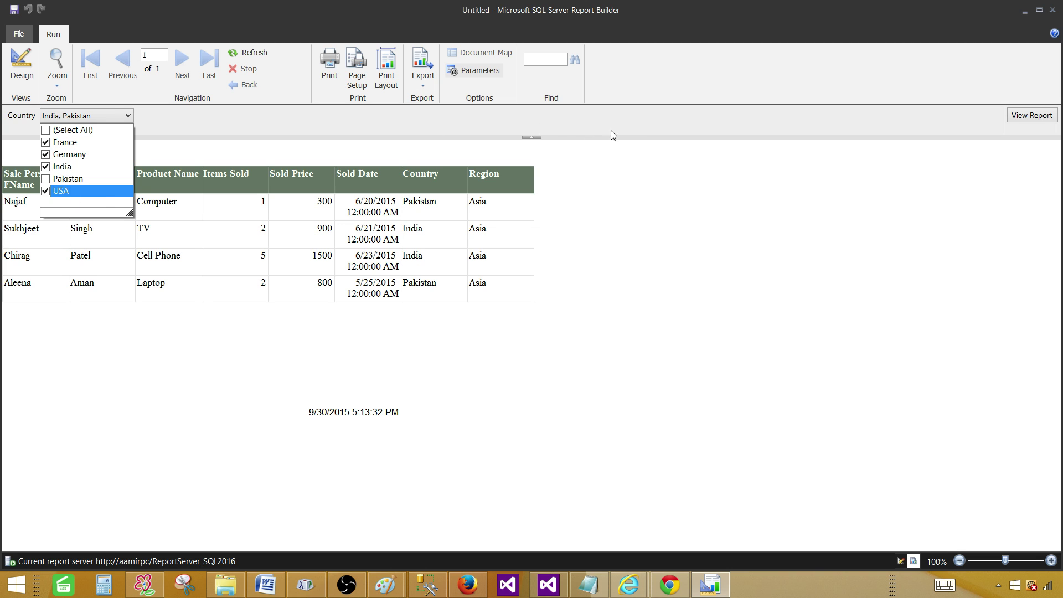
click(637, 136)
click(1044, 121)
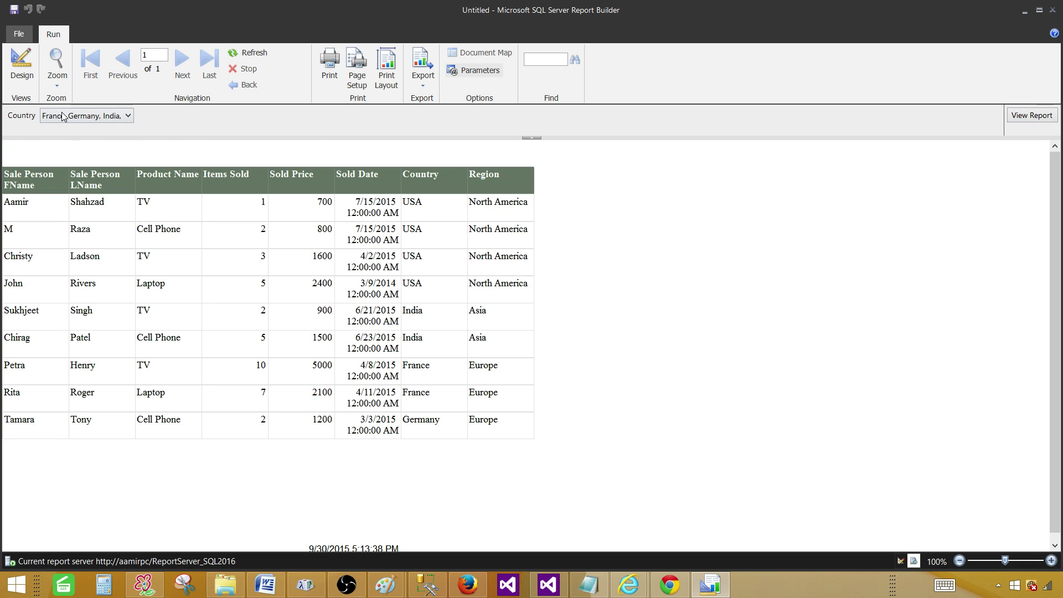
Step: Return to the report design and save the report as ParameterReport in the server's Reports folder
click(23, 62)
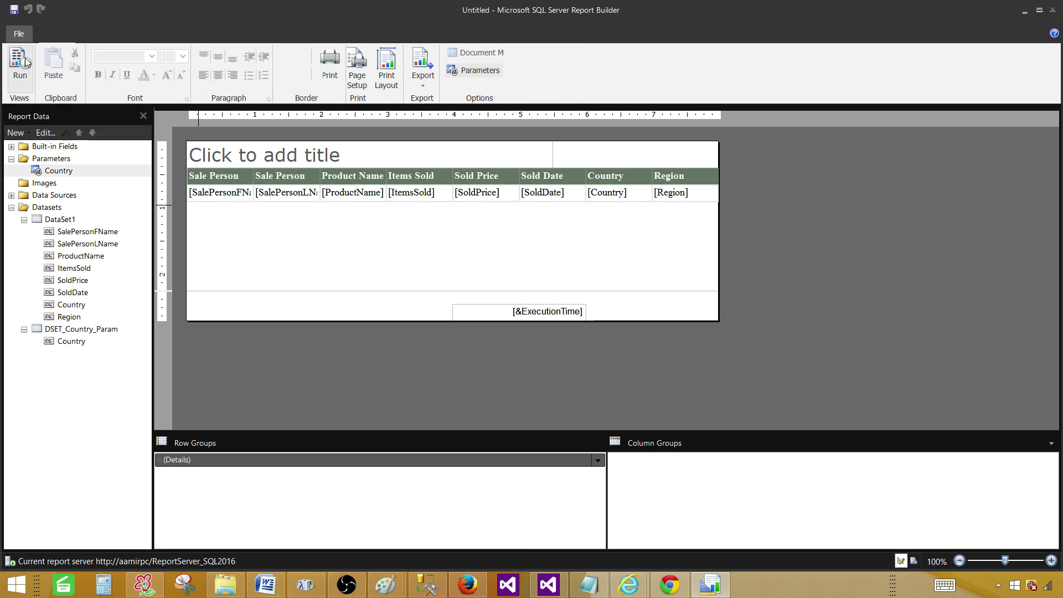
click(14, 10)
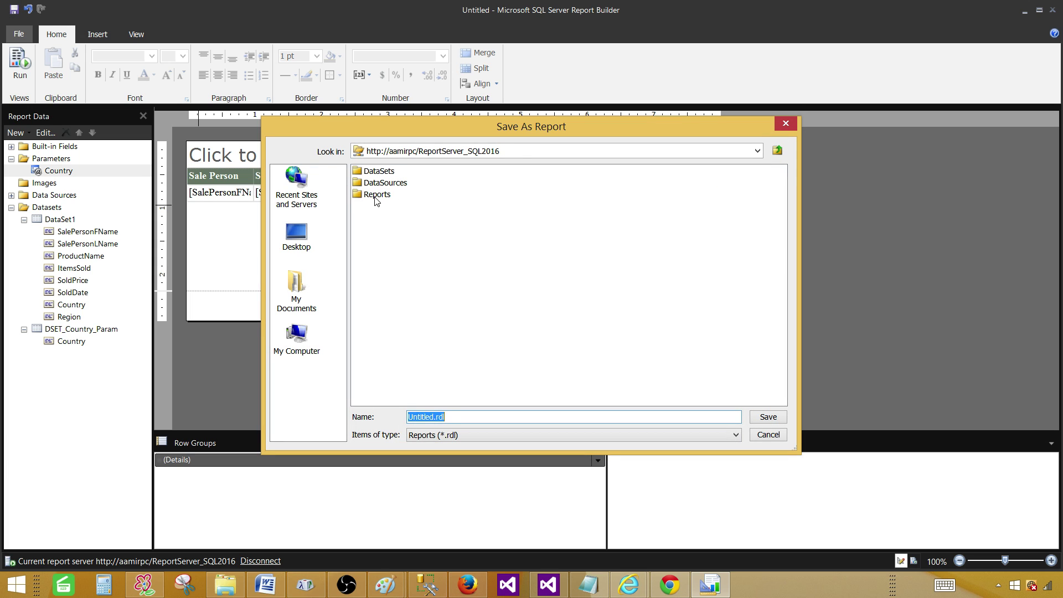
double_click(376, 196)
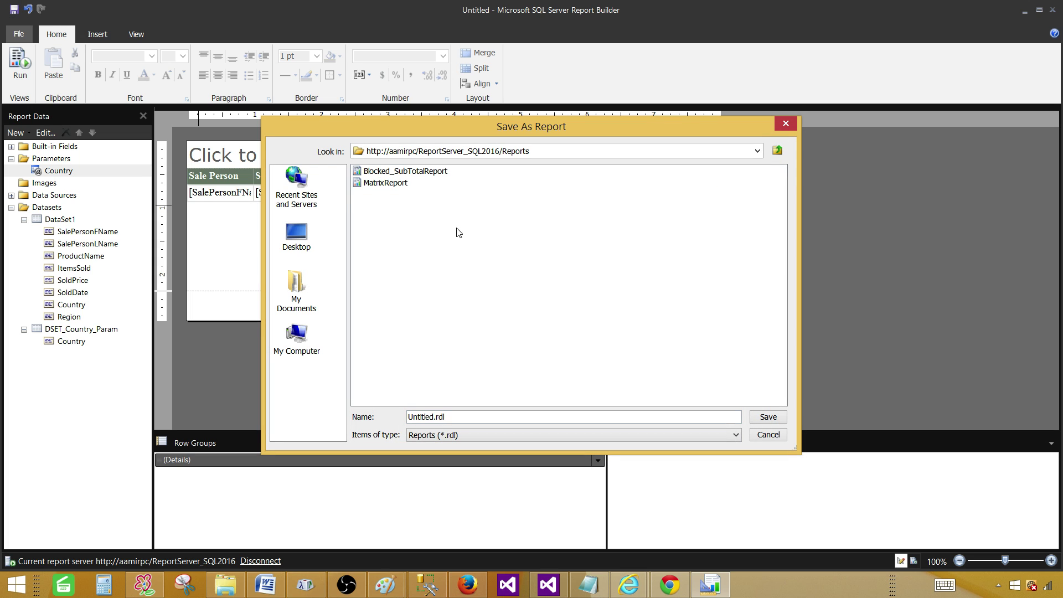
double_click(433, 416)
text(ParameterRepor)
click(767, 418)
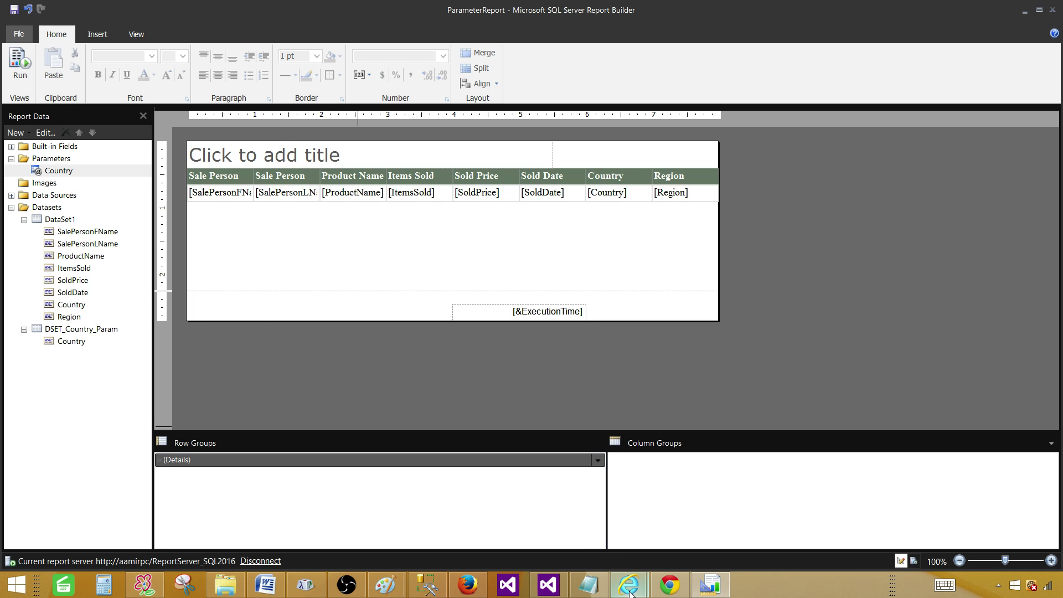
Step: Switch to Report Manager in Internet Explorer and open ParameterReport from the Reports folder
mouse_move(630, 592)
click(669, 527)
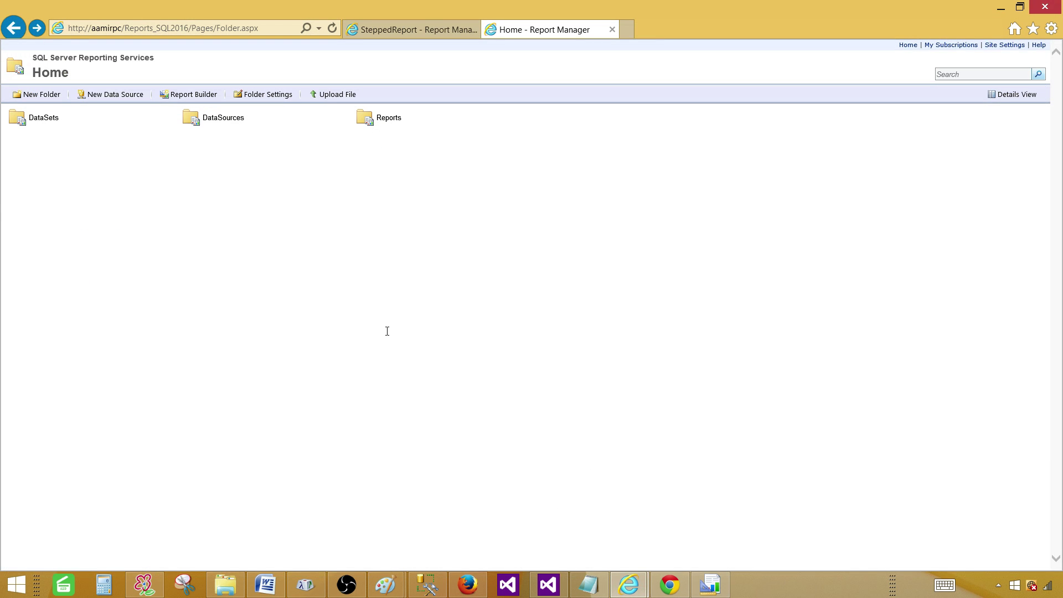
click(382, 123)
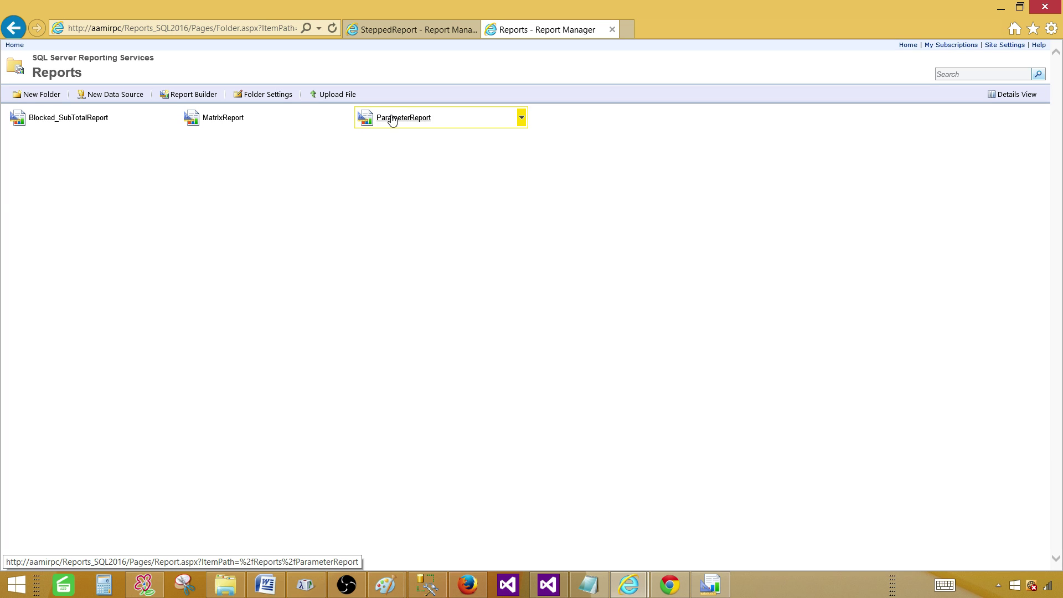
click(407, 122)
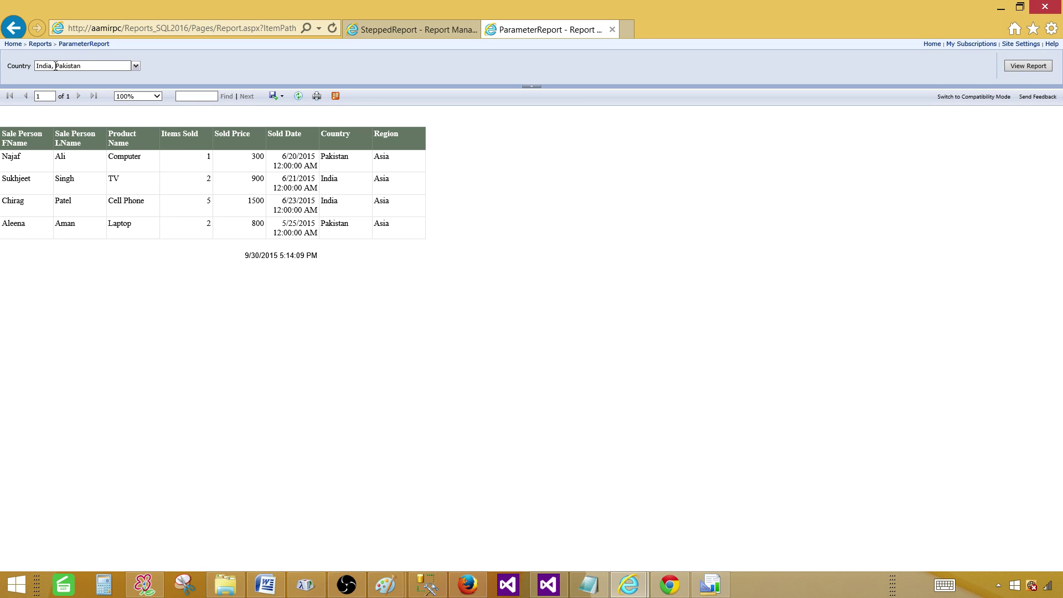
Step: View ParameterReport with all countries selected and return to the Report Manager home folder
click(136, 66)
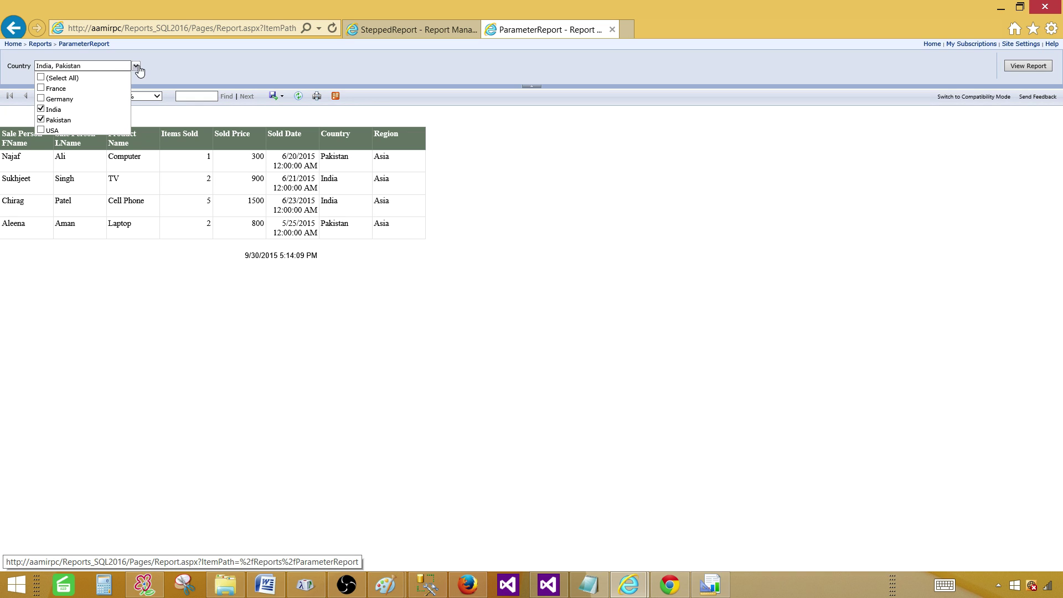
click(41, 109)
click(60, 78)
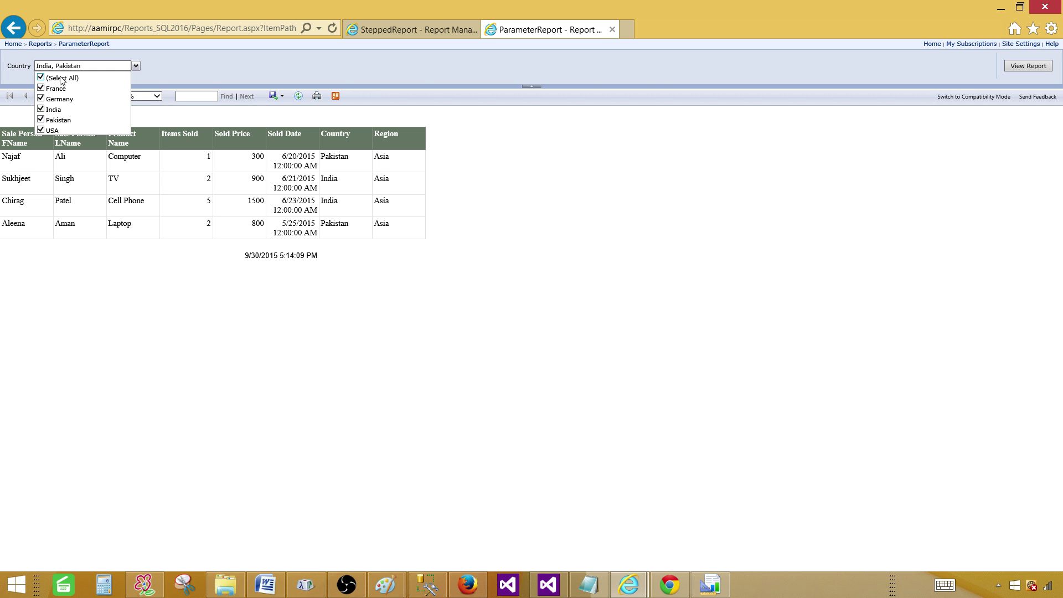
click(665, 77)
click(1028, 65)
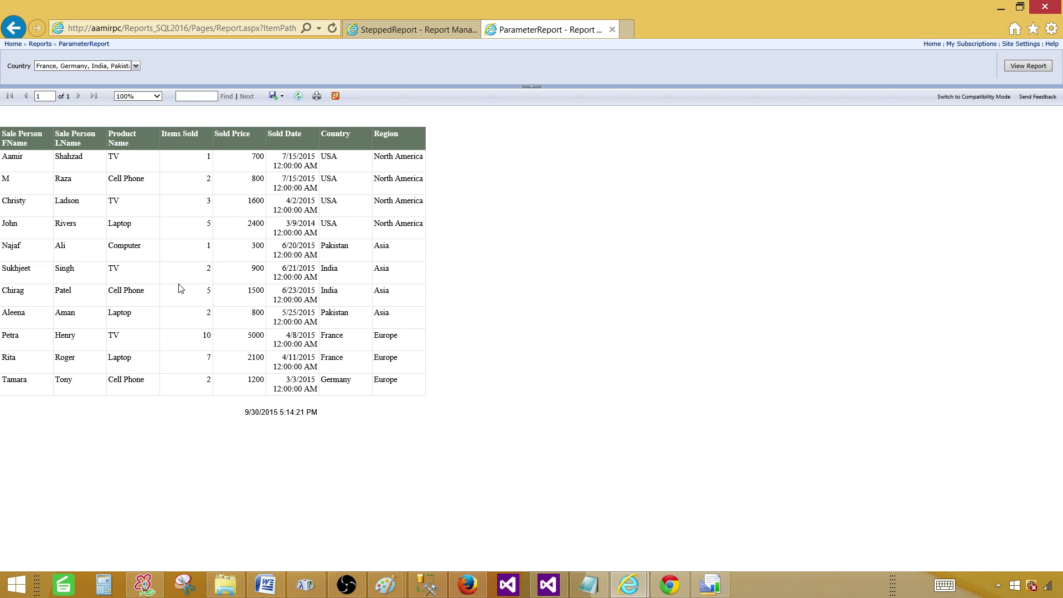
click(12, 44)
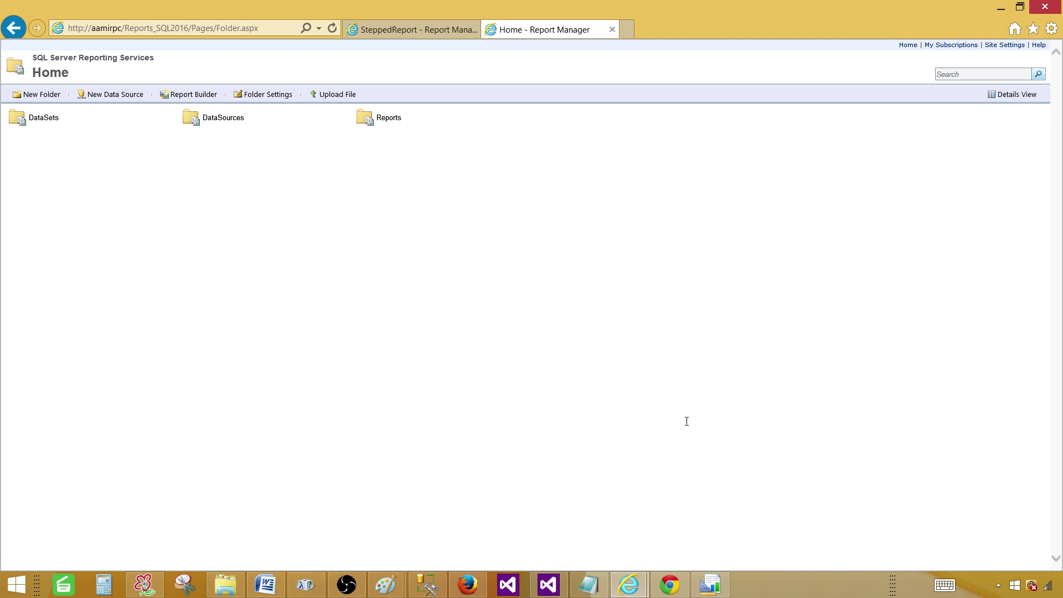